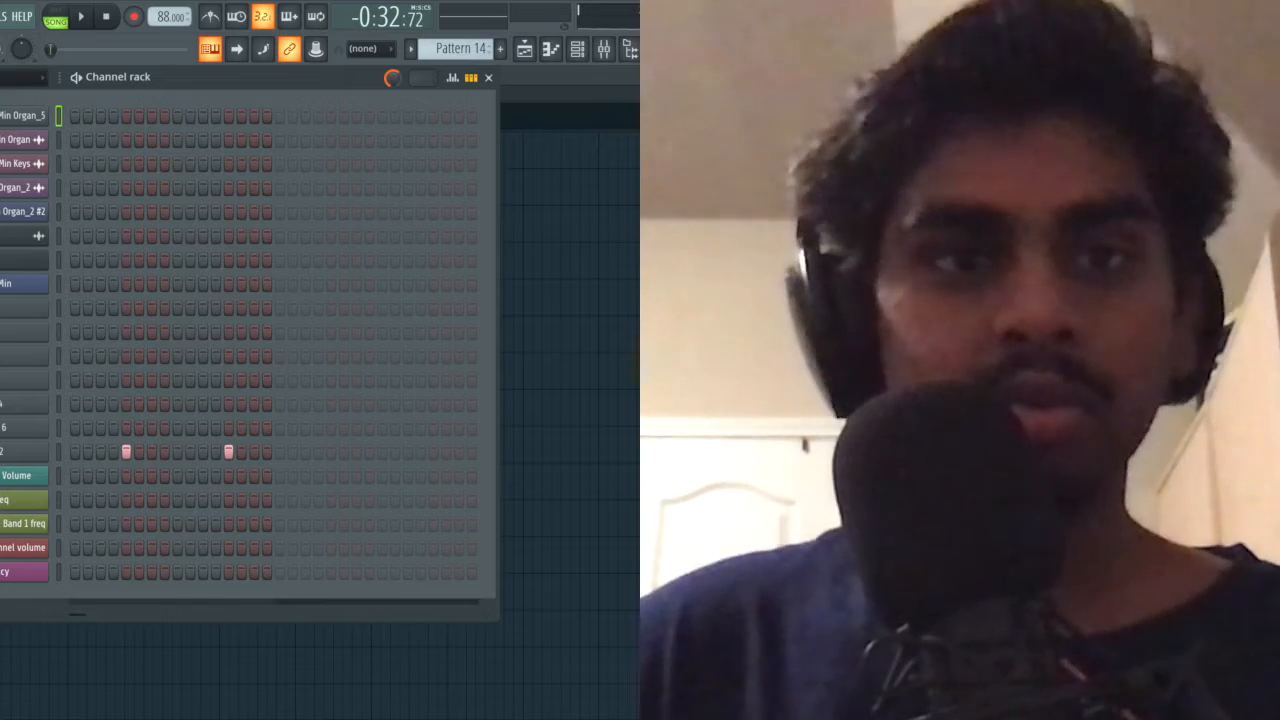
# - Examine the sample and time-stretching settings of the A Min Organ_5 melody loop channel
pyautogui.click(14, 116)
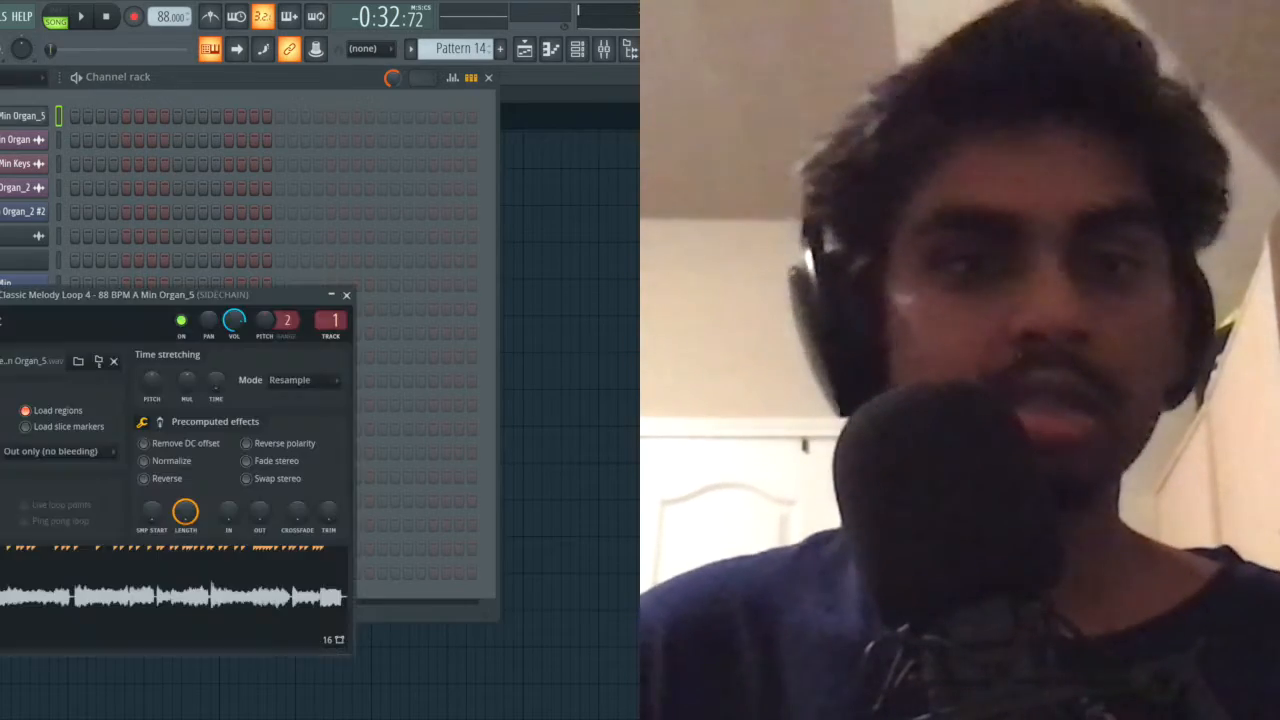
pyautogui.moveTo(62, 303); pyautogui.dragTo(275, 170)
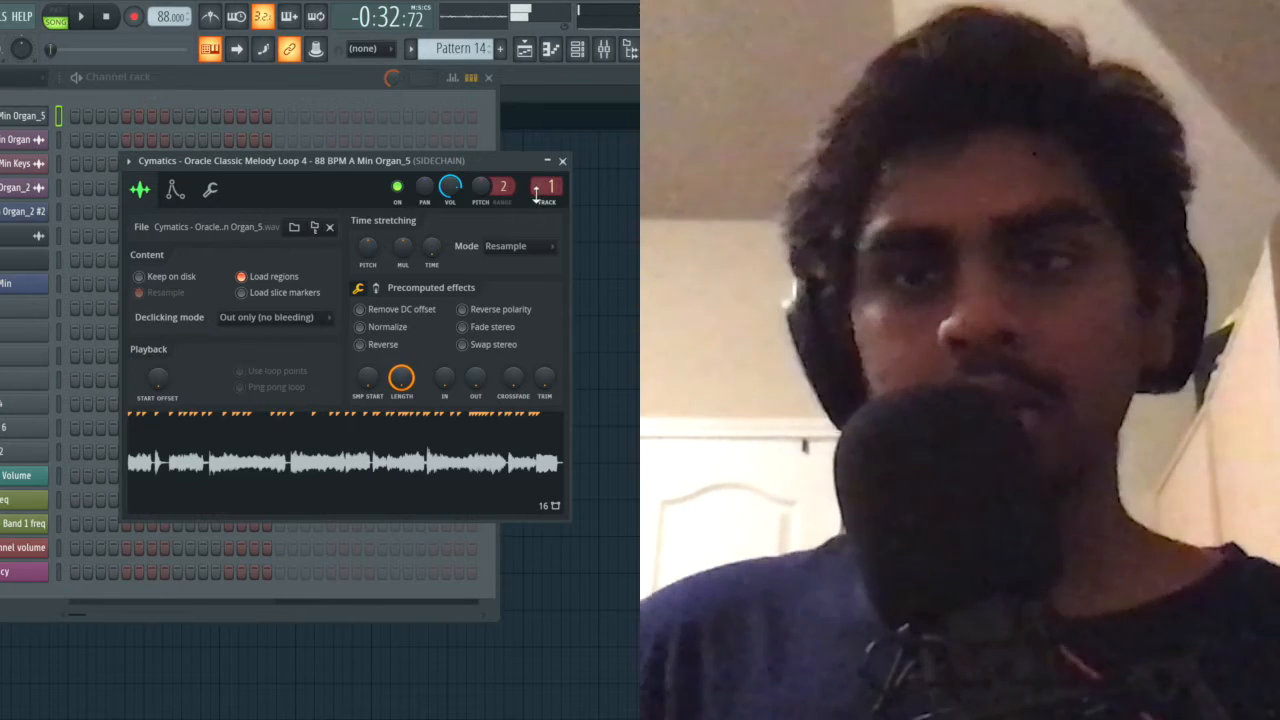
pyautogui.click(562, 161)
pyautogui.press('F6')
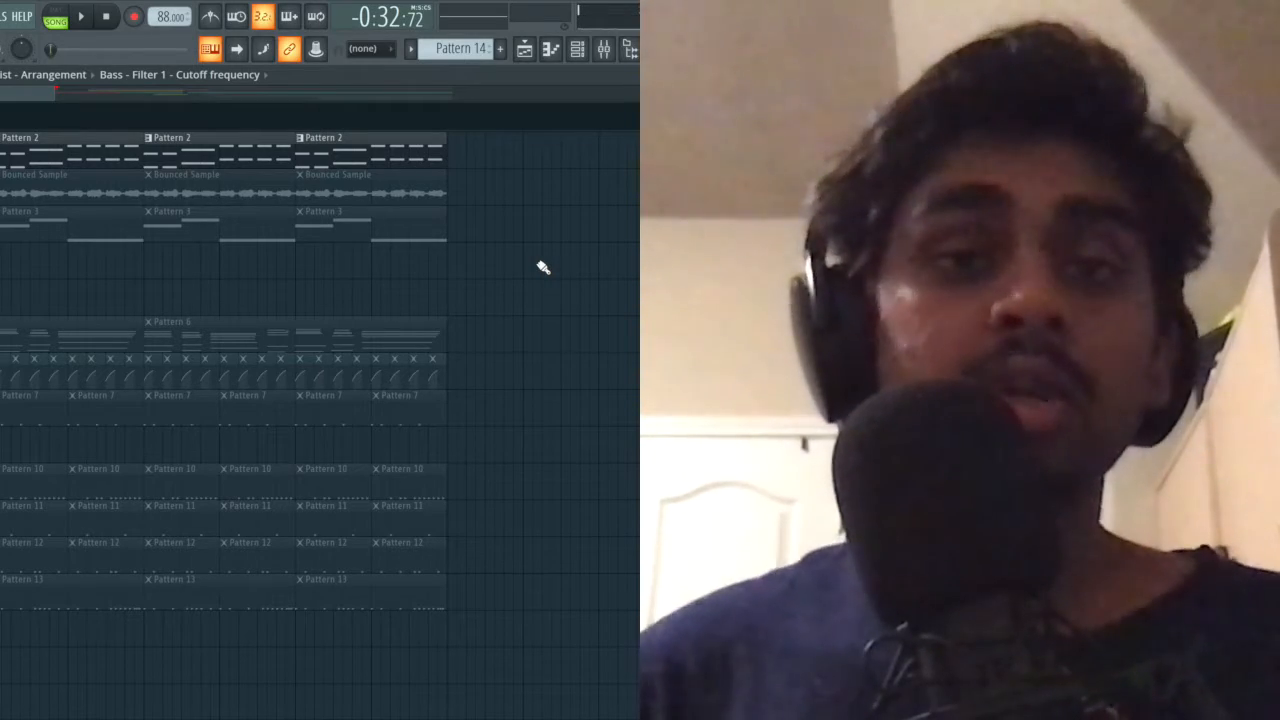
pyautogui.press('F6')
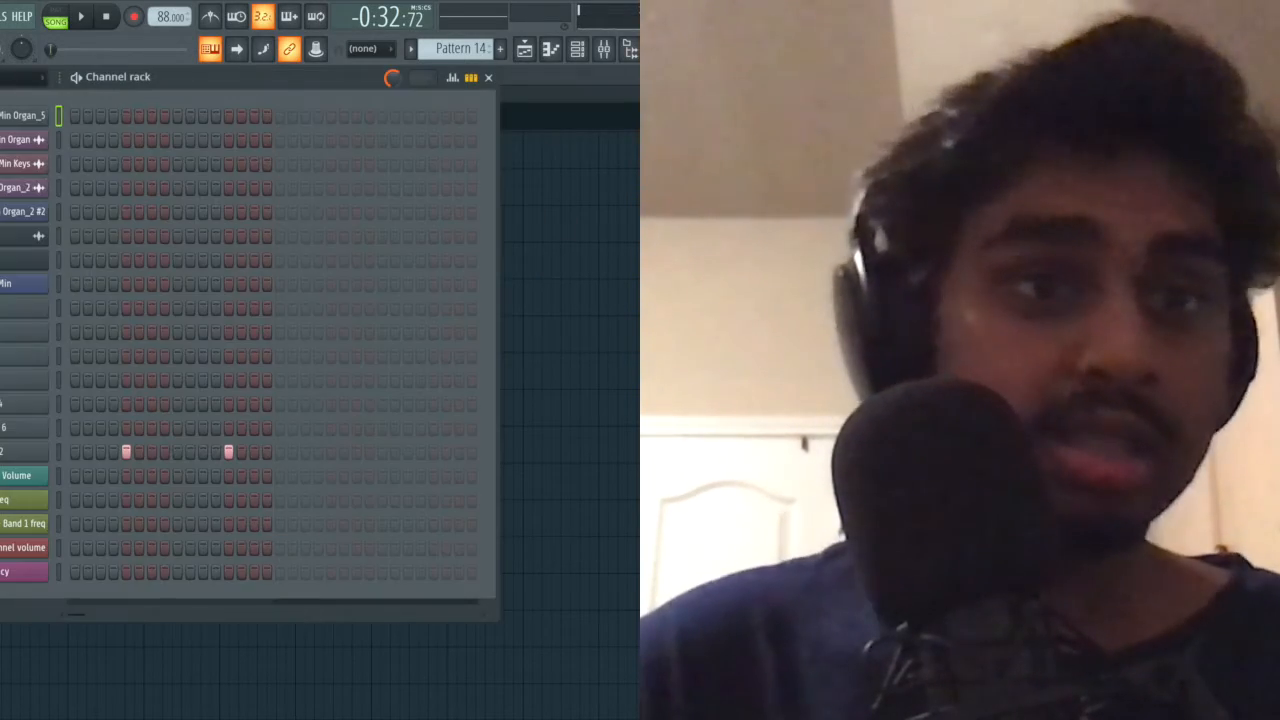
# - Examine the Fruity Slicer on the A Min Organ_2 #2 channel and its available slicing options
pyautogui.click(20, 212)
pyautogui.moveTo(233, 292); pyautogui.dragTo(184, 182)
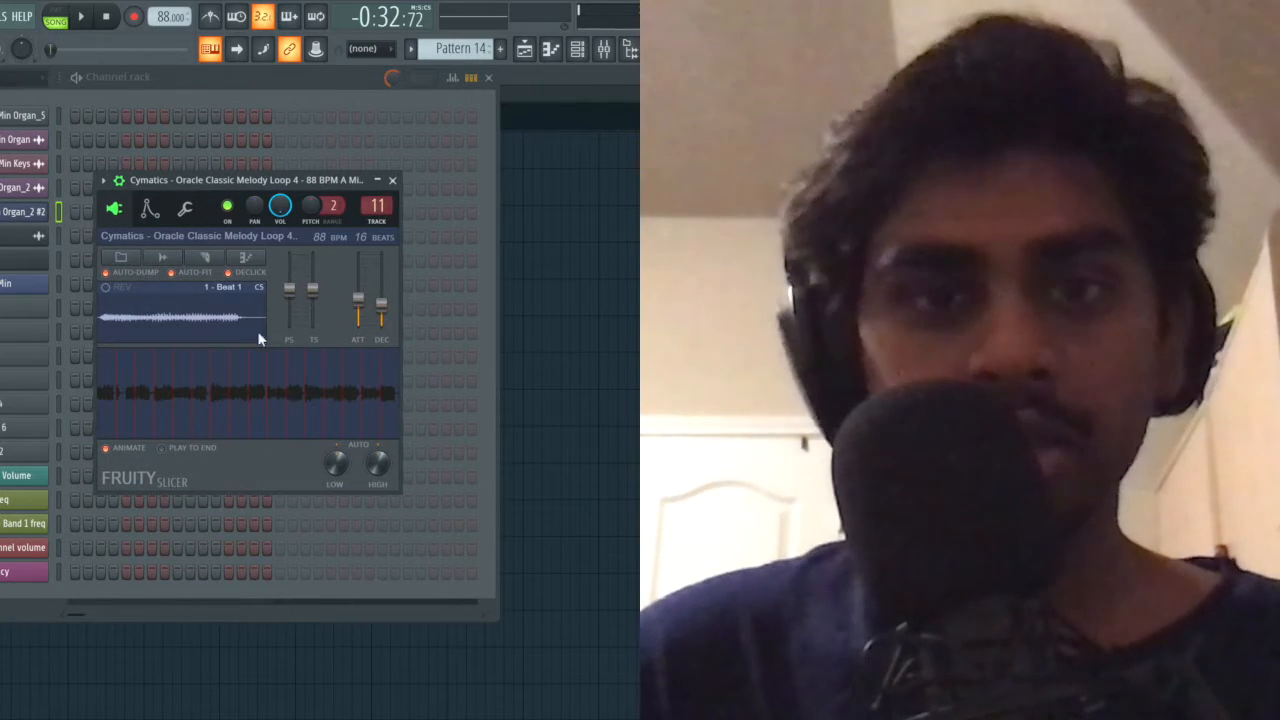
pyautogui.click(206, 258)
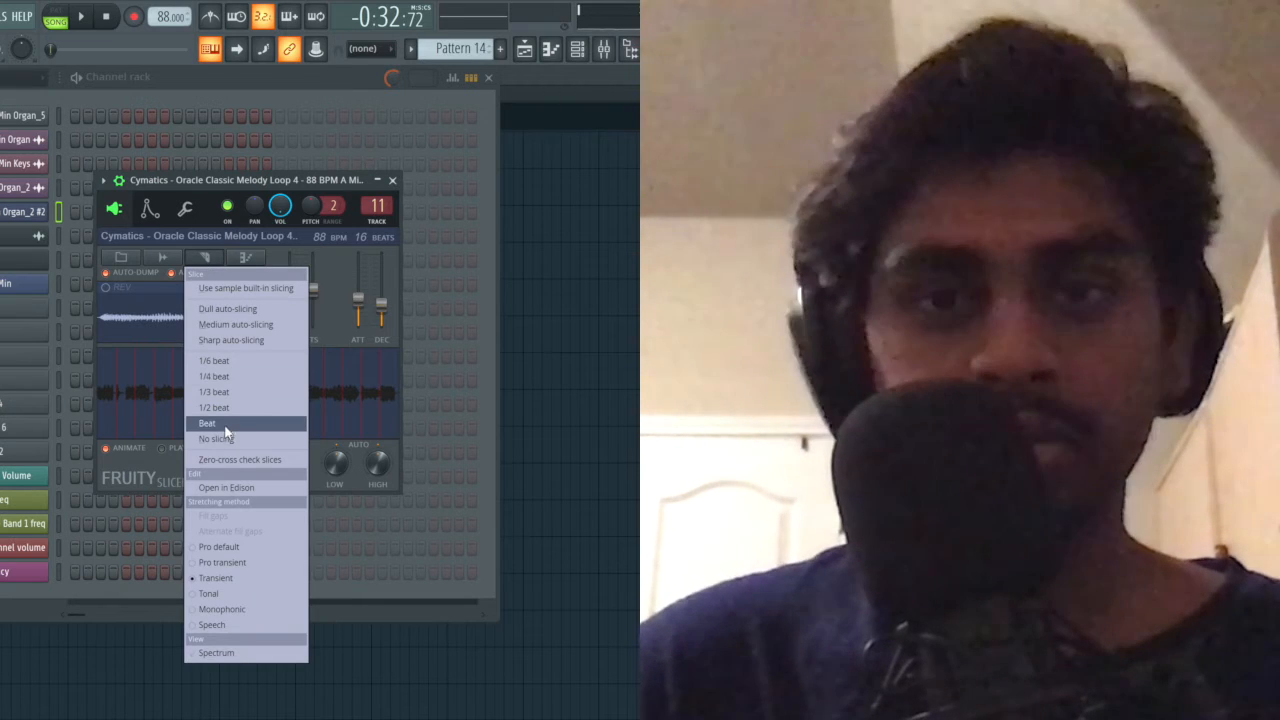
pyautogui.click(391, 180)
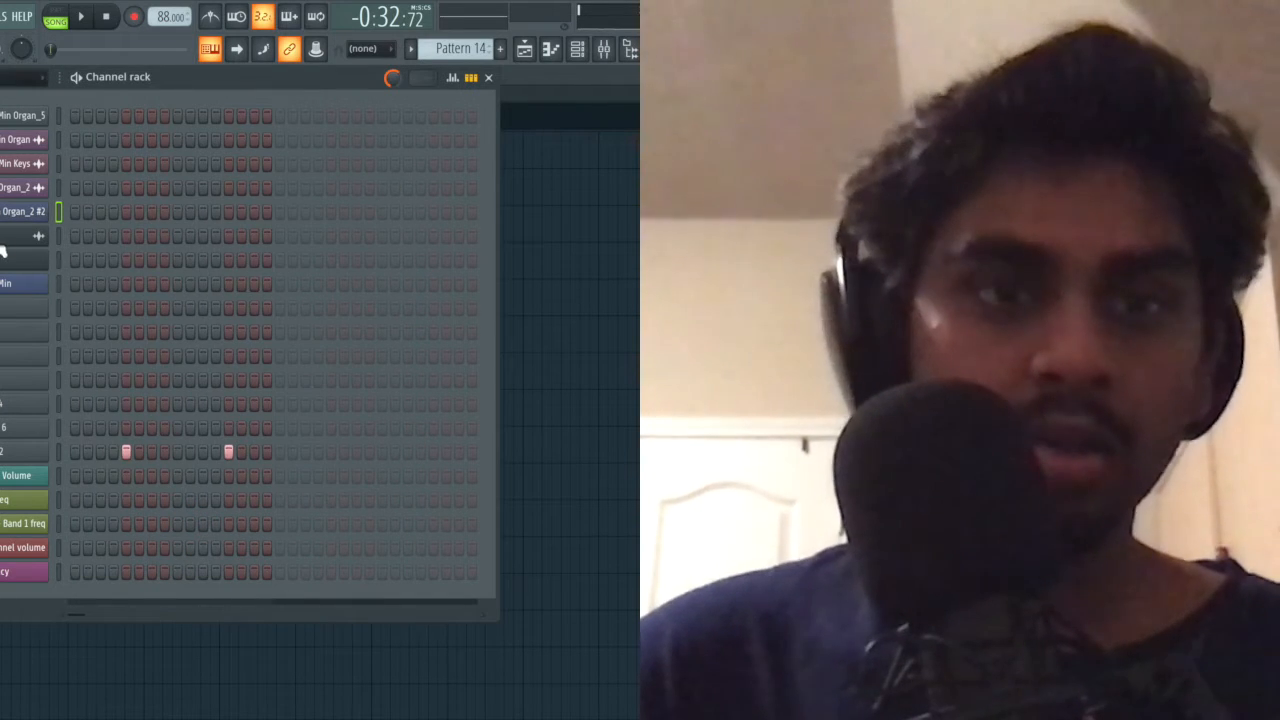
pyautogui.click(6, 213)
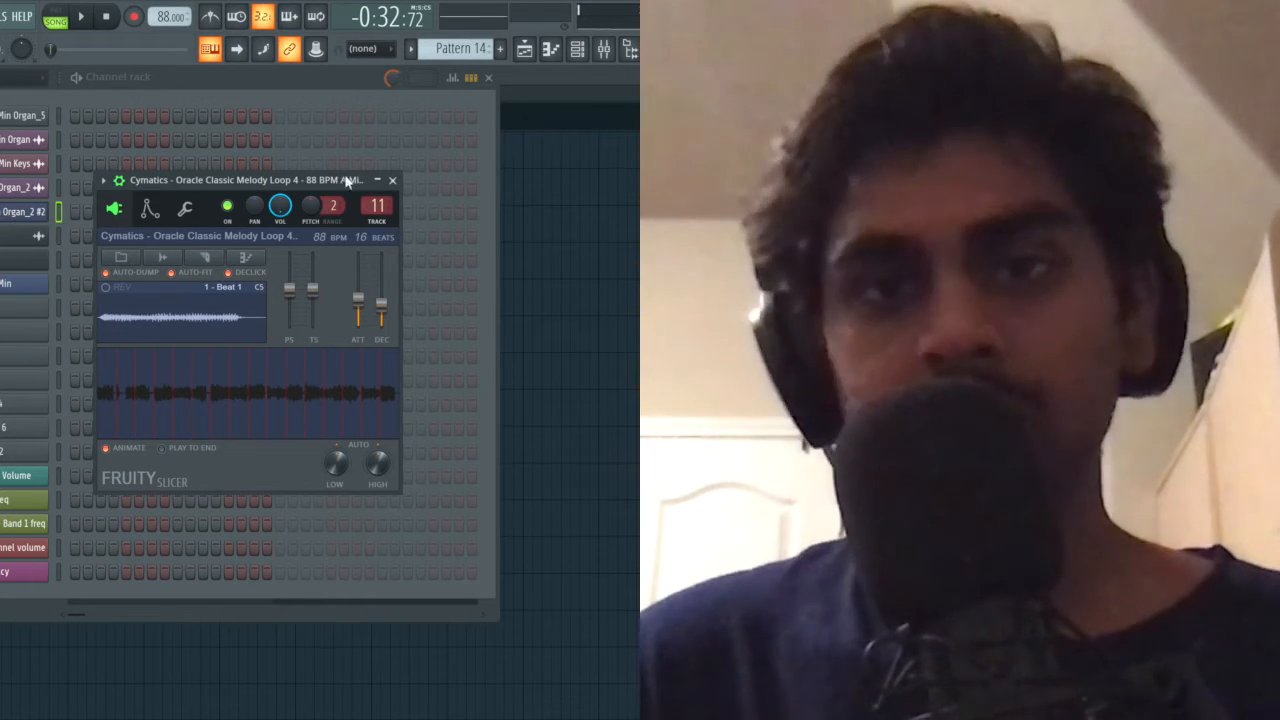
pyautogui.click(392, 180)
# - View Pattern 2's notes in the channel rack and play the pattern together with the unmuted Bounced Sample track
pyautogui.click(563, 194)
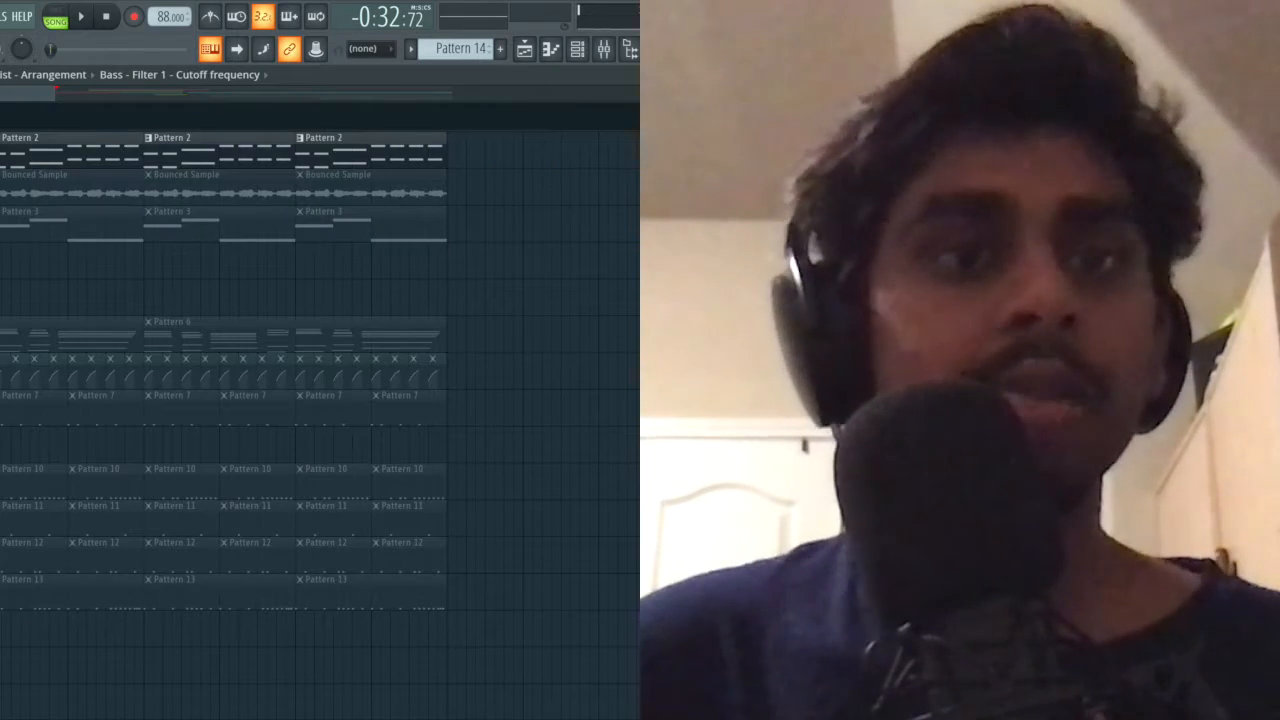
pyautogui.doubleClick(18, 153)
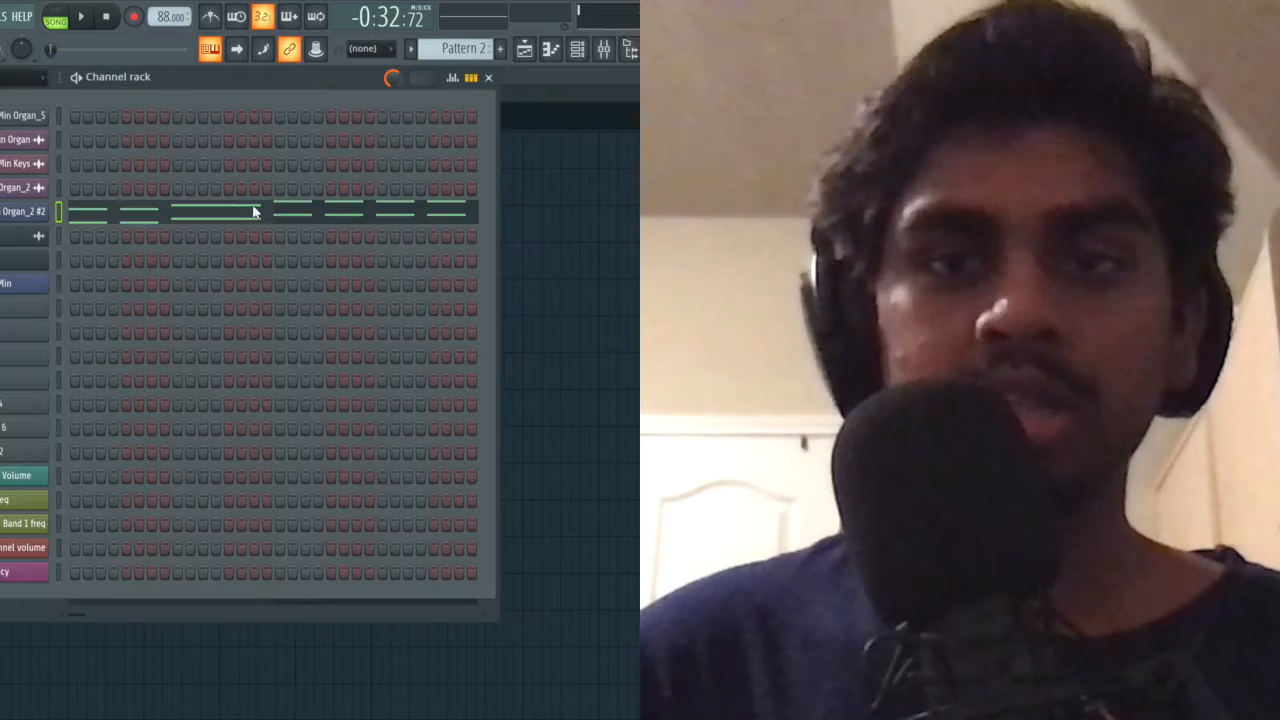
pyautogui.press('F6')
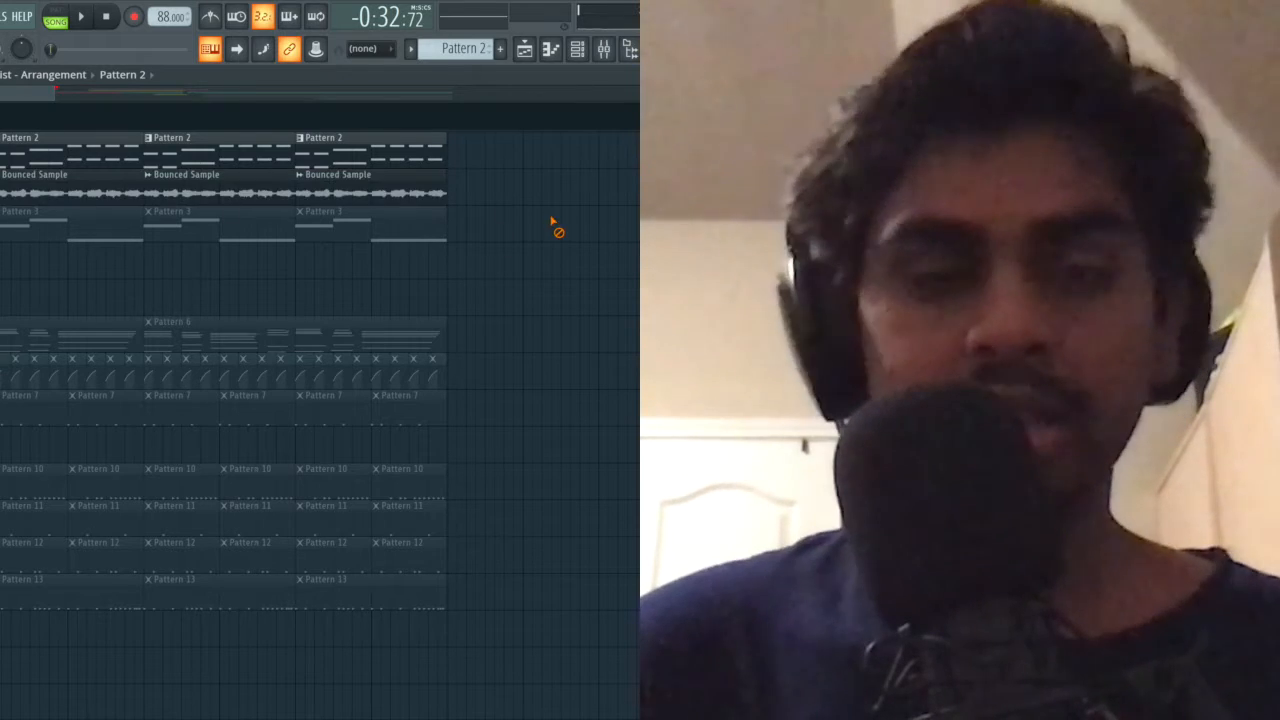
pyautogui.press('space')
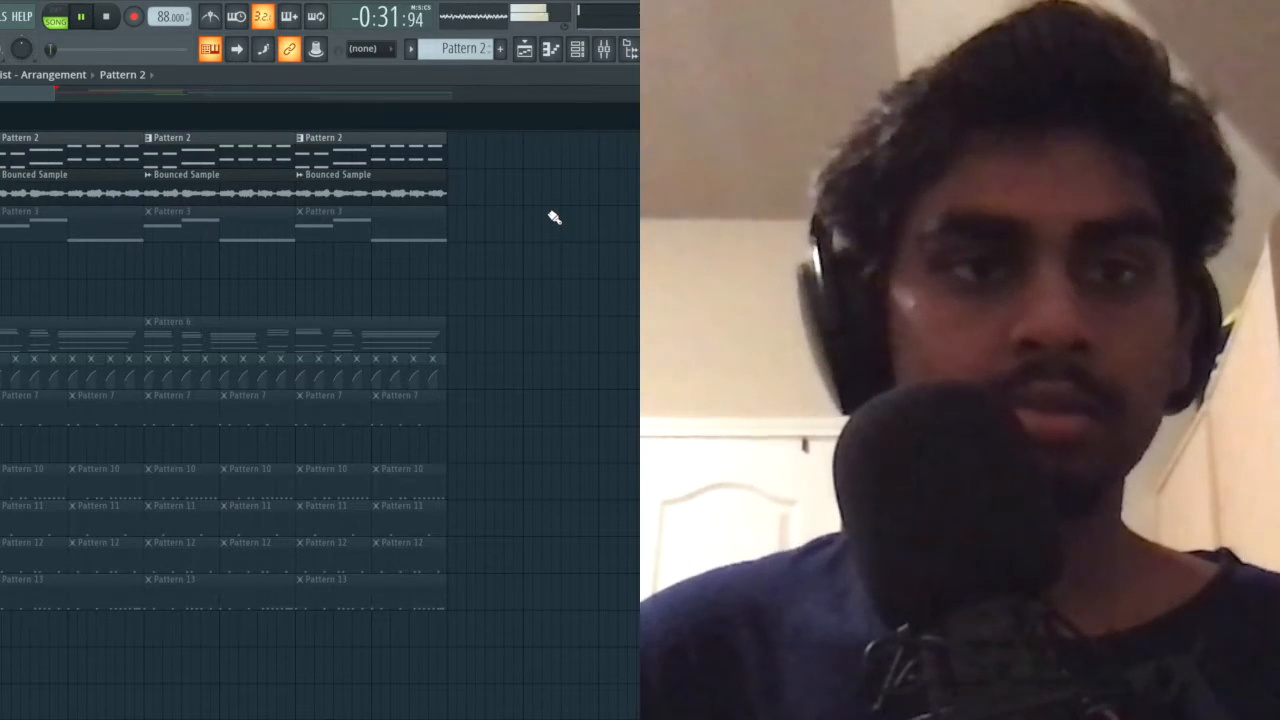
pyautogui.press('space')
# - View the Bounced Sample's mixer track and play Pattern 2 with the bounced sample in the playlist
pyautogui.press('F6')
pyautogui.press('F9')
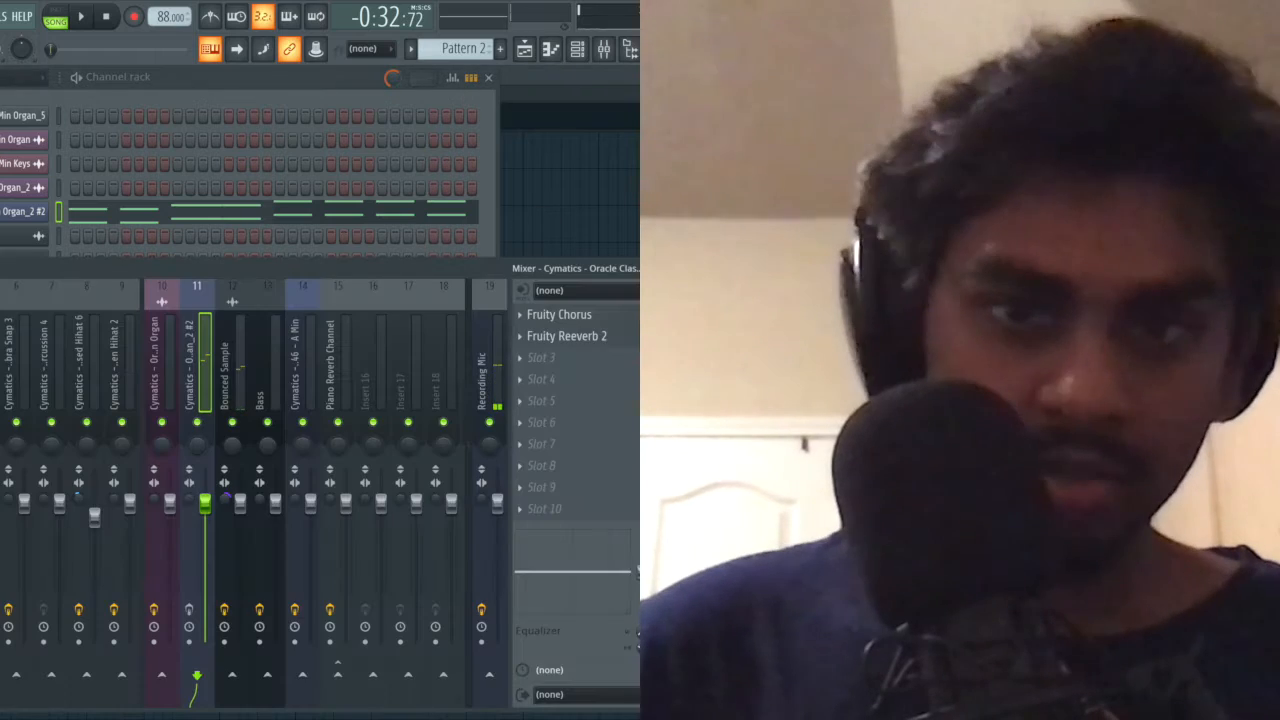
pyautogui.click(238, 337)
pyautogui.rightClick(608, 194)
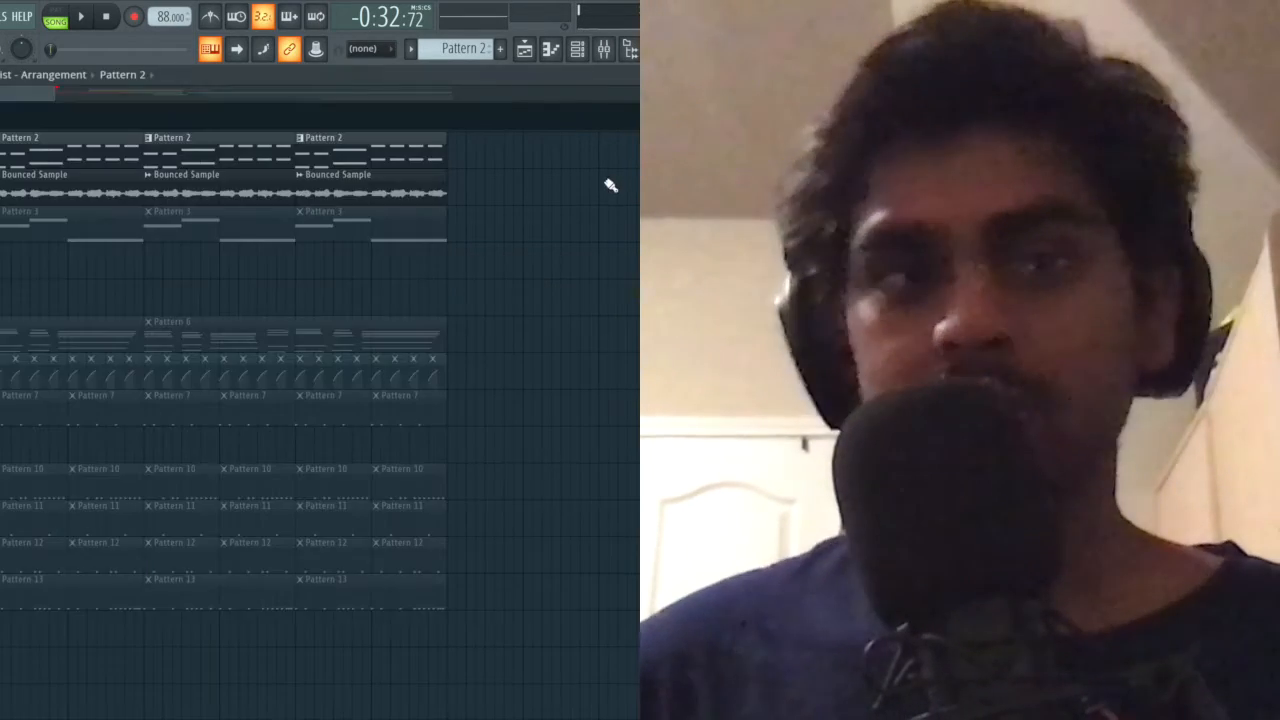
pyautogui.press('space')
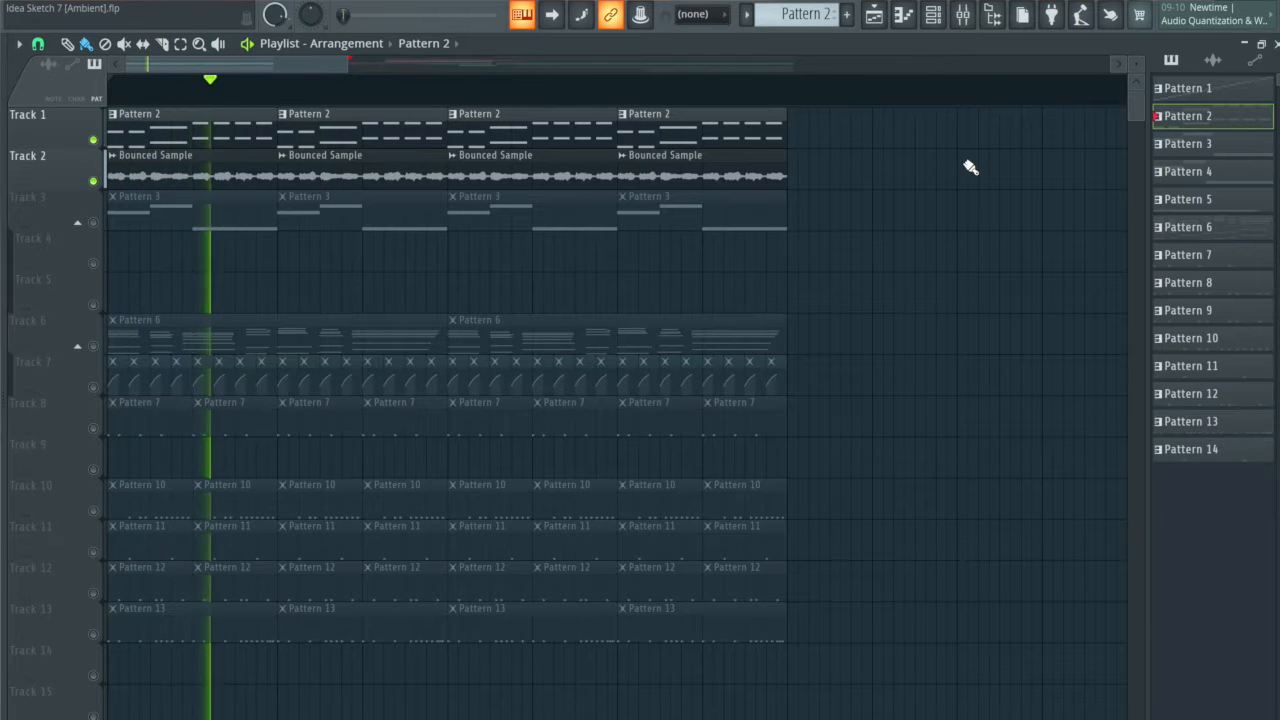
# - Examine the Fruity Chorus and Fruity Reeverb 2 settings on the Organ_2 #2 mixer track
pyautogui.press('F6')
pyautogui.press('F9')
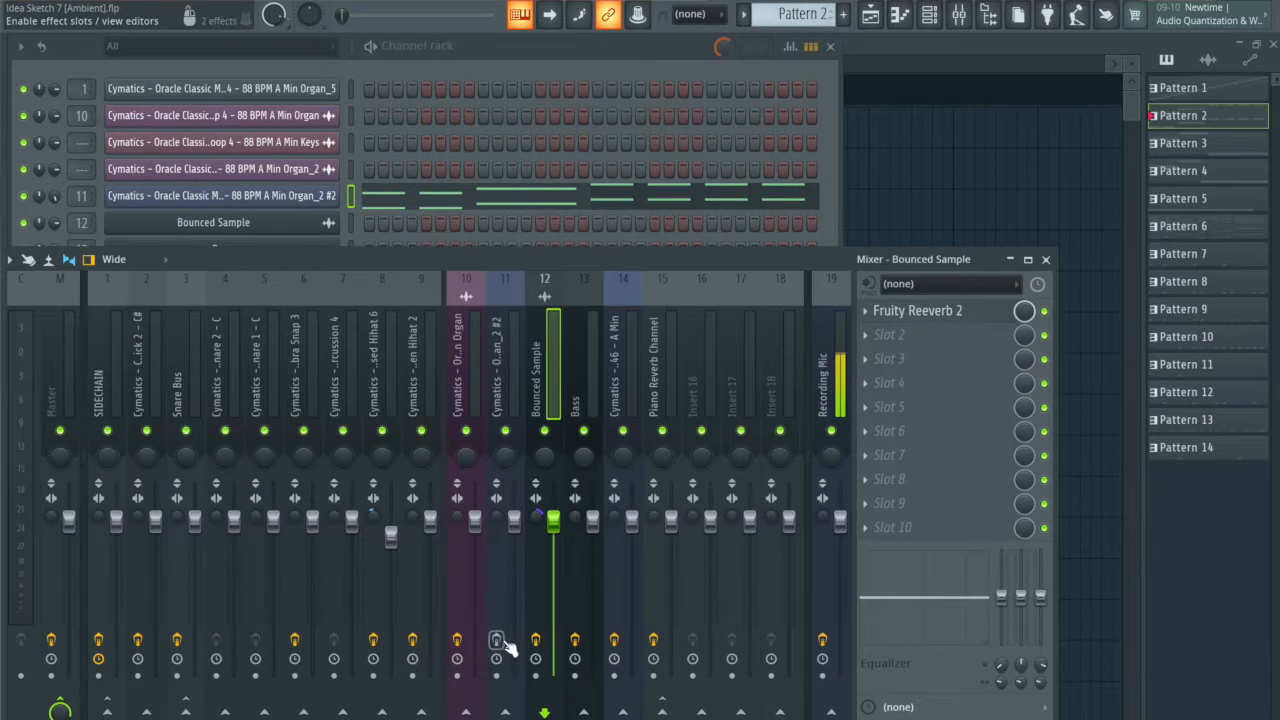
pyautogui.click(508, 394)
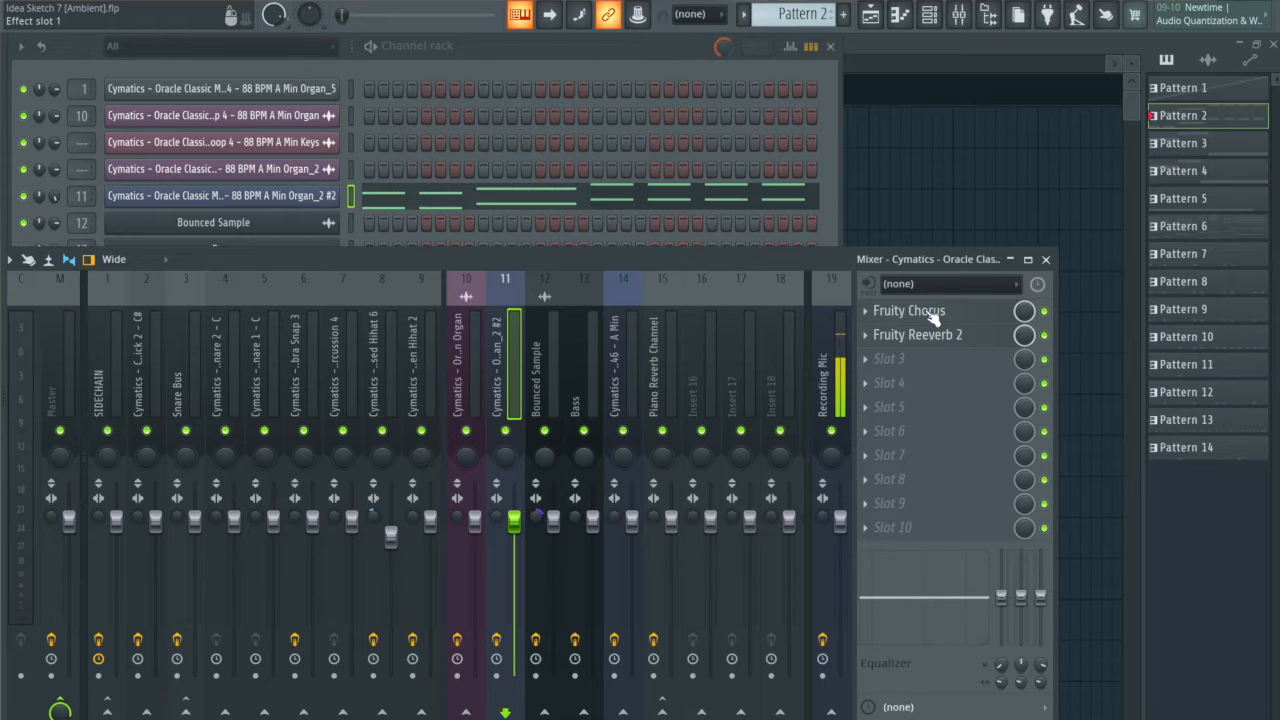
pyautogui.click(930, 312)
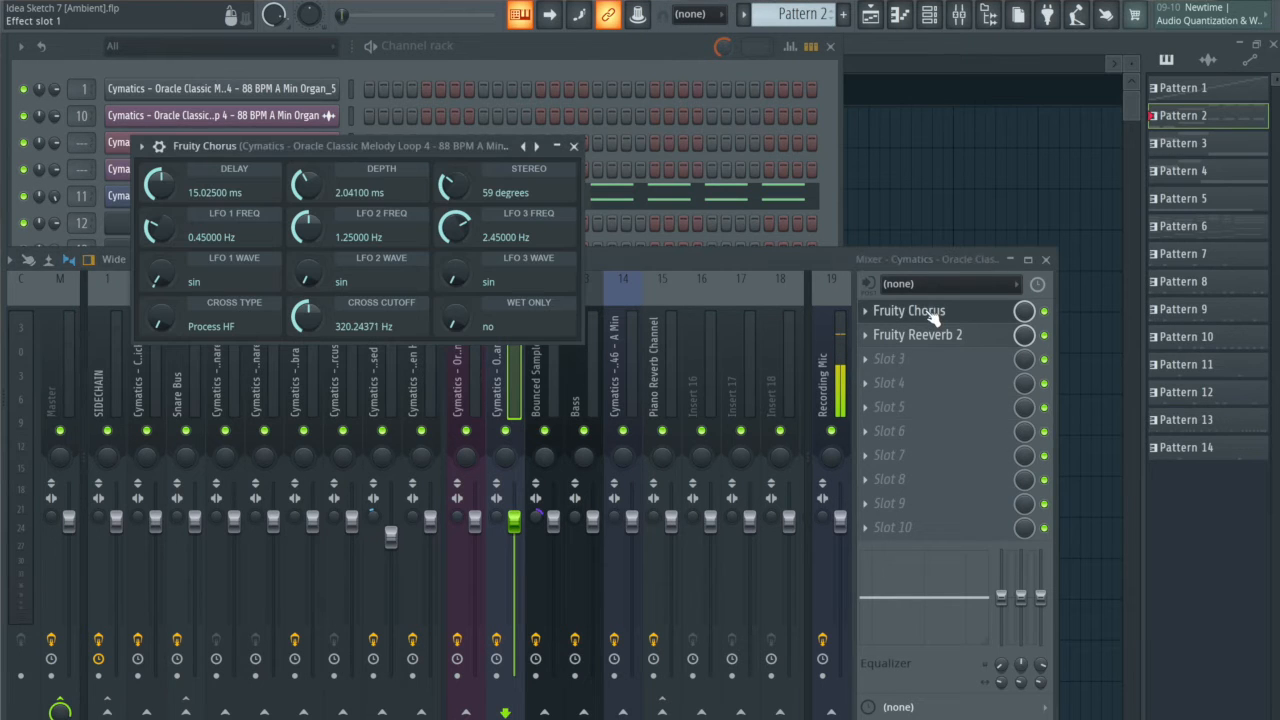
pyautogui.click(575, 147)
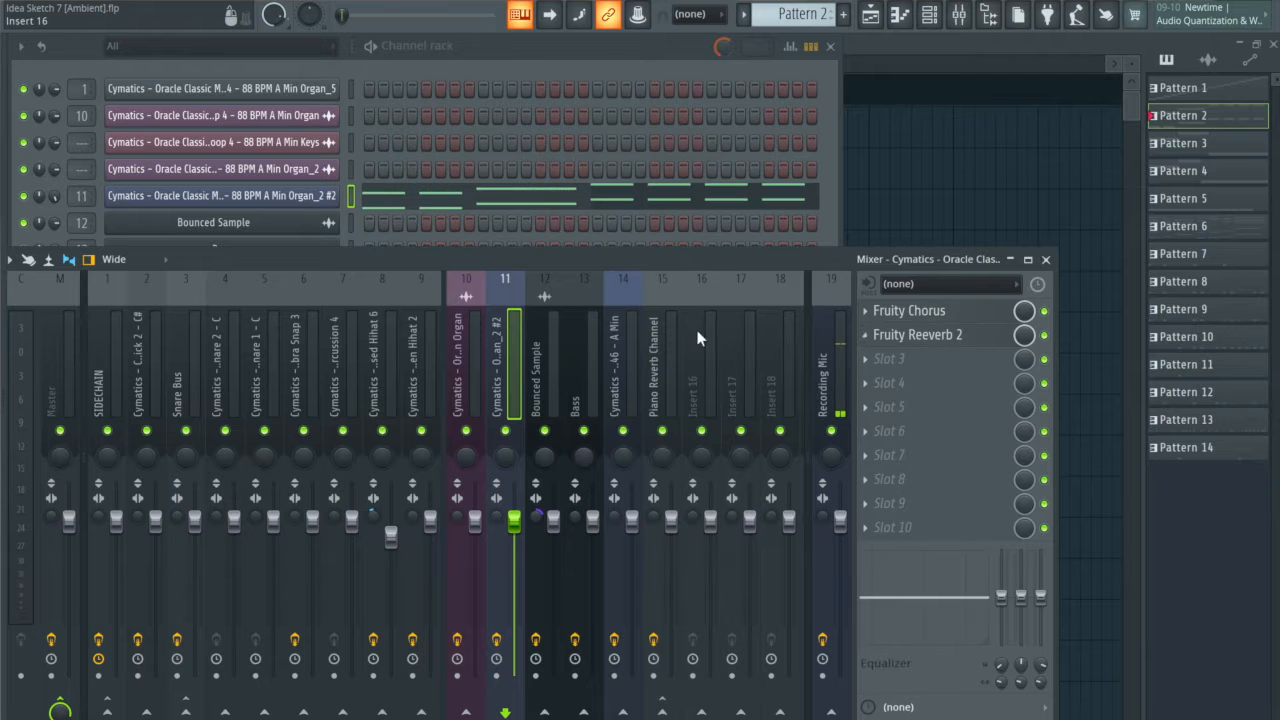
pyautogui.click(915, 338)
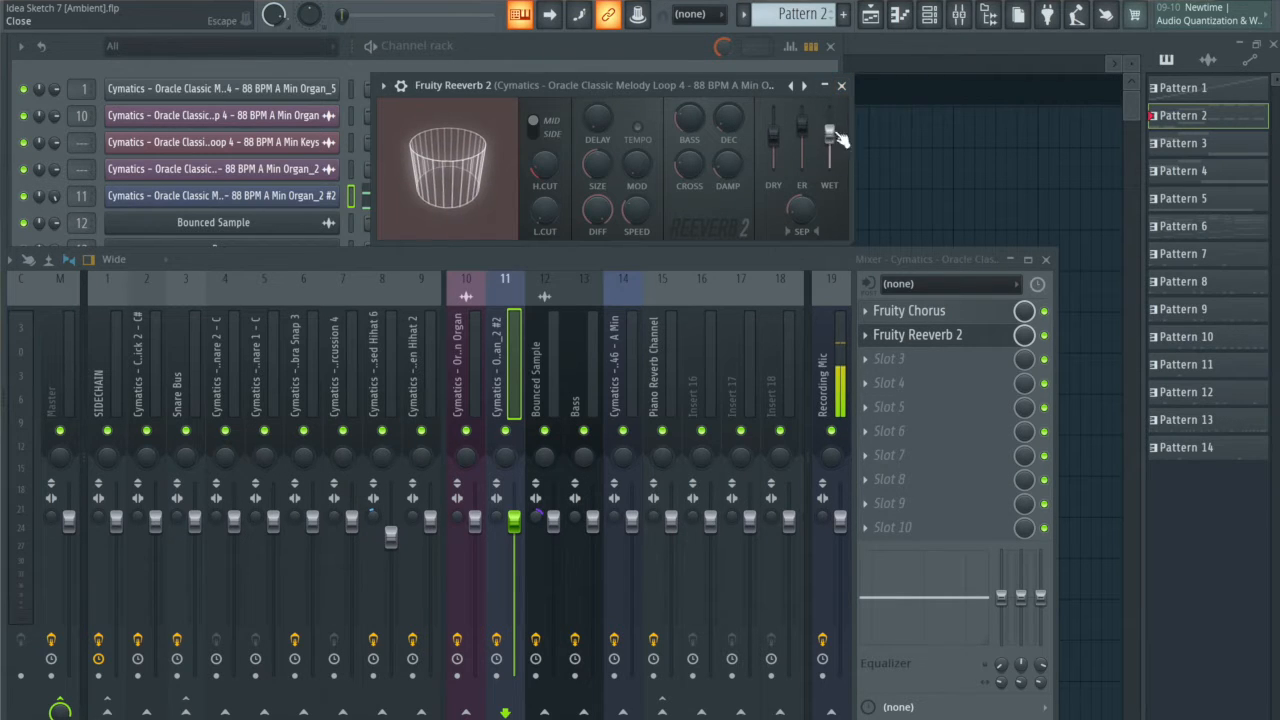
pyautogui.click(842, 86)
# - Examine the Fruity Reeverb 2 settings on the Bounced Sample mixer track and listen to the first two playlist tracks
pyautogui.click(546, 352)
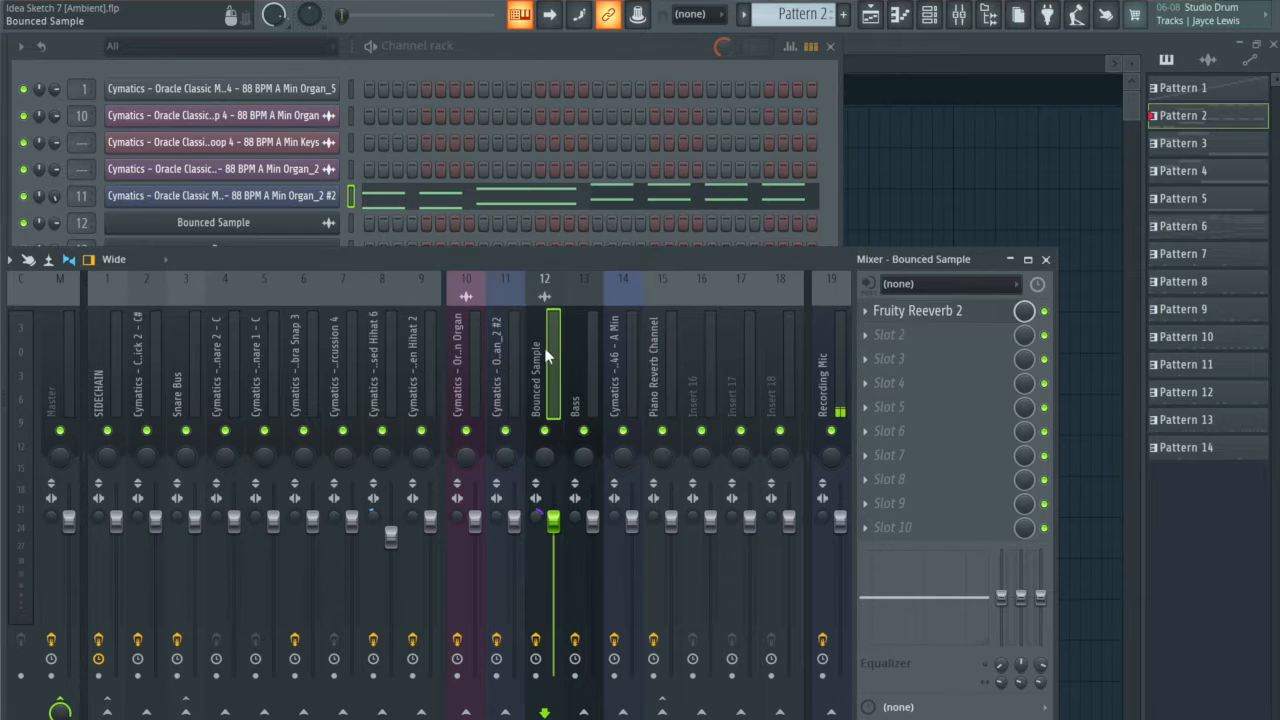
pyautogui.click(891, 313)
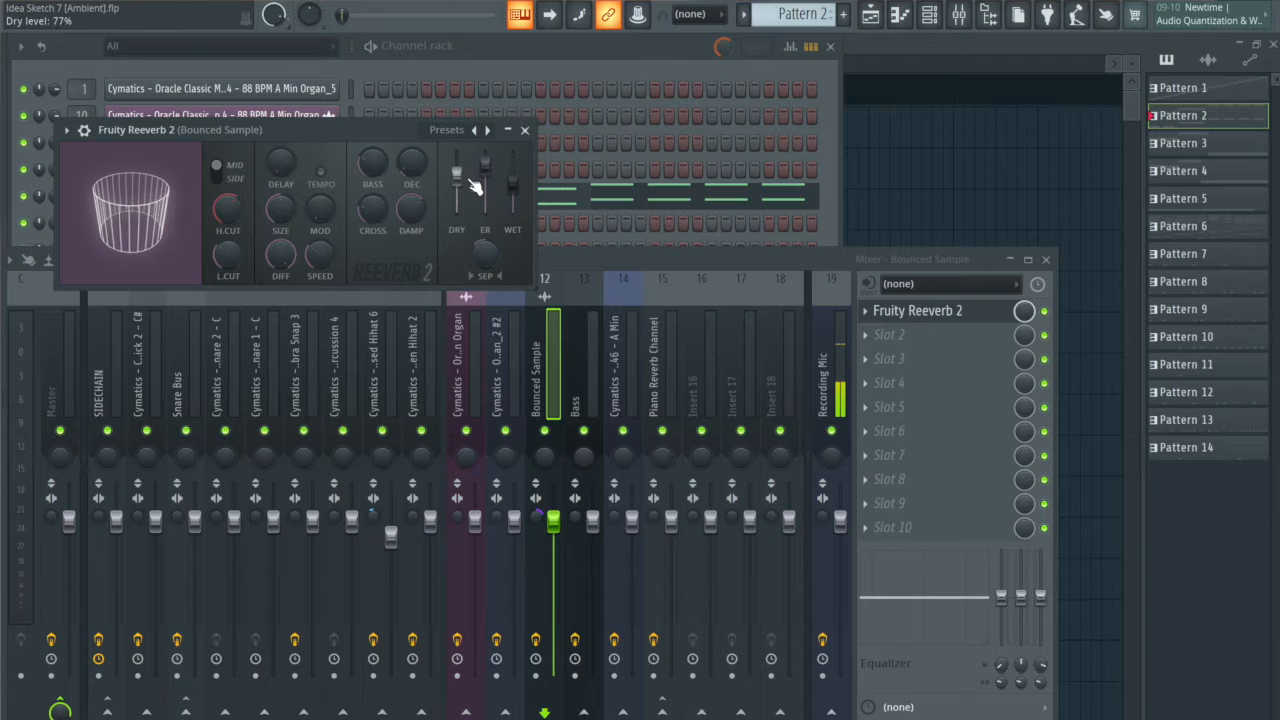
pyautogui.click(524, 130)
pyautogui.click(908, 204)
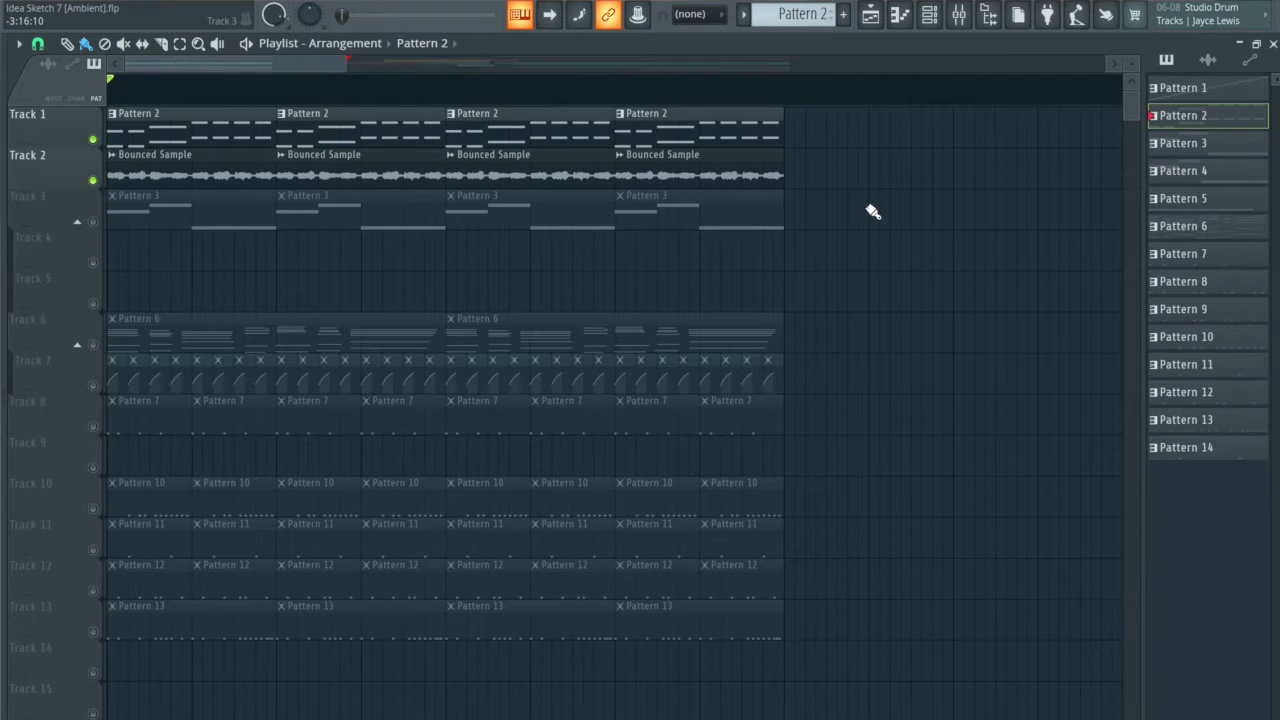
pyautogui.press('space')
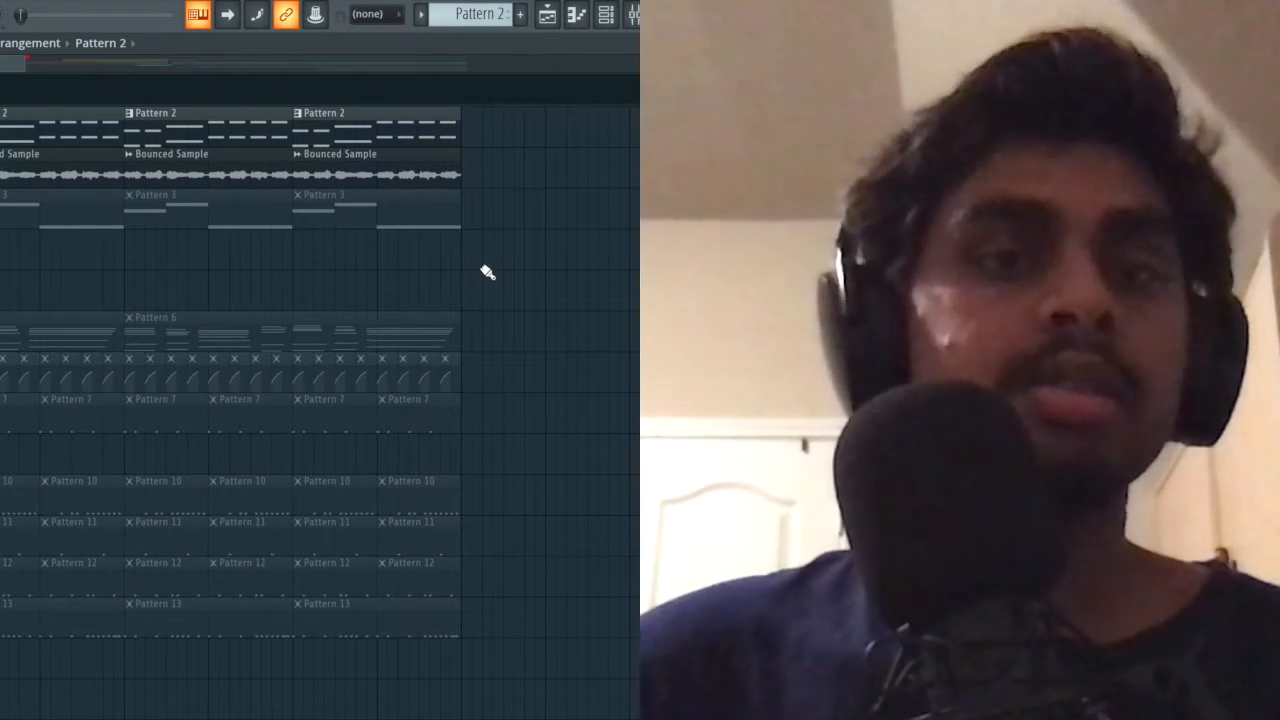
pyautogui.press('F6')
pyautogui.press('F6')
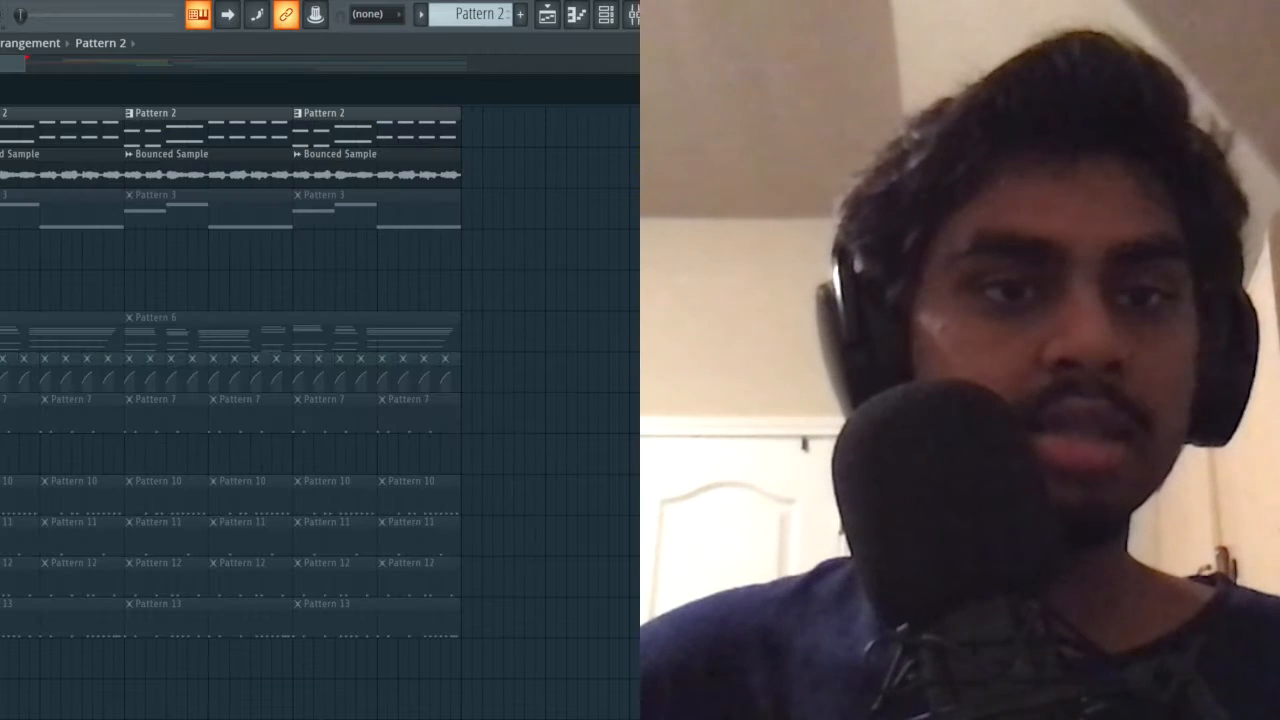
# - Enable Track 3 with Pattern 3 alongside Tracks 1 and 2 in the playlist, keeping Track 6 and below muted
pyautogui.click(2, 218)
pyautogui.rightClick(2, 218)
pyautogui.rightClick(2, 218)
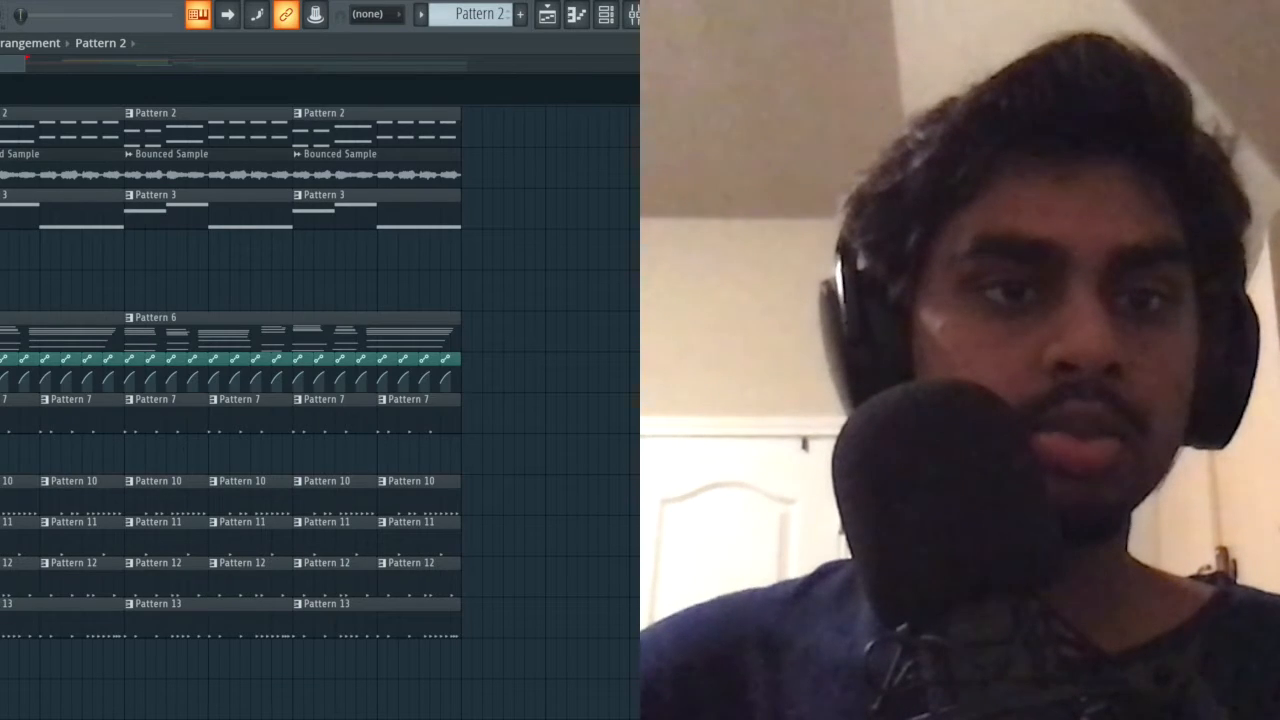
pyautogui.rightClick(2, 136)
pyautogui.click(2, 177)
pyautogui.click(2, 218)
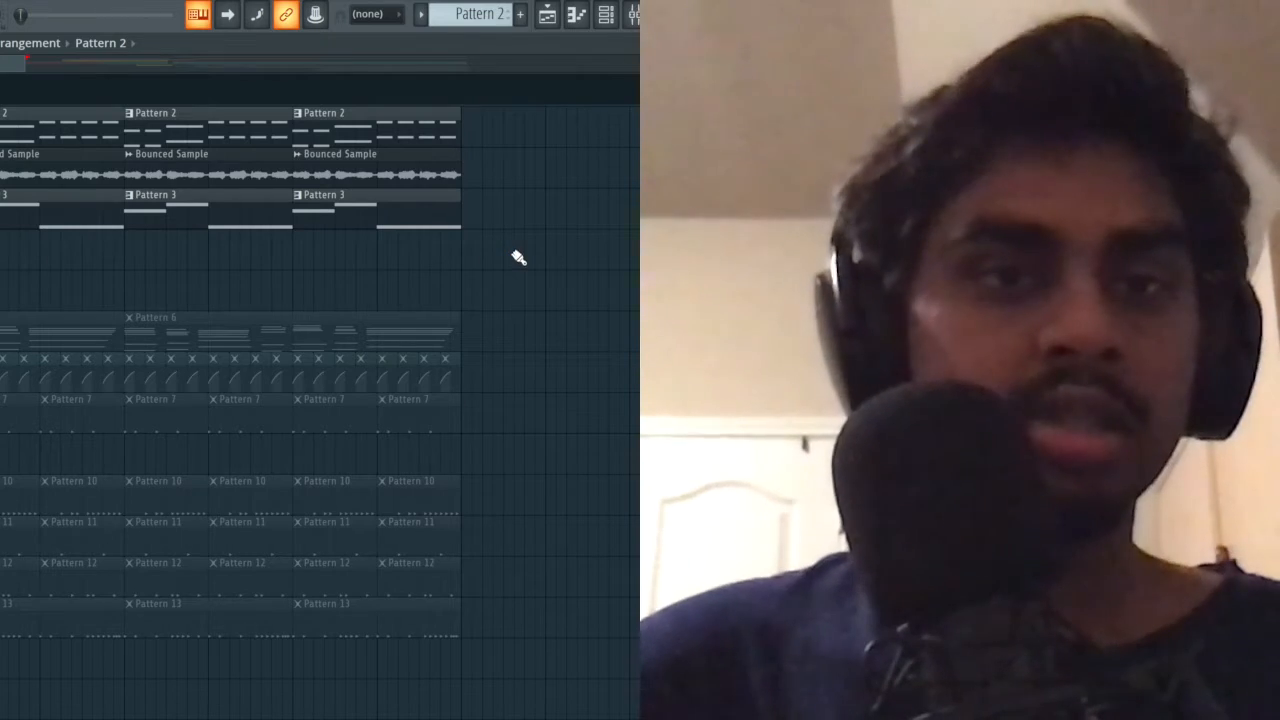
# - Examine operators 1, 2 and 3 and the main settings of the Bass channel's Sytrus synth
pyautogui.press('F6')
pyautogui.click(250, 249)
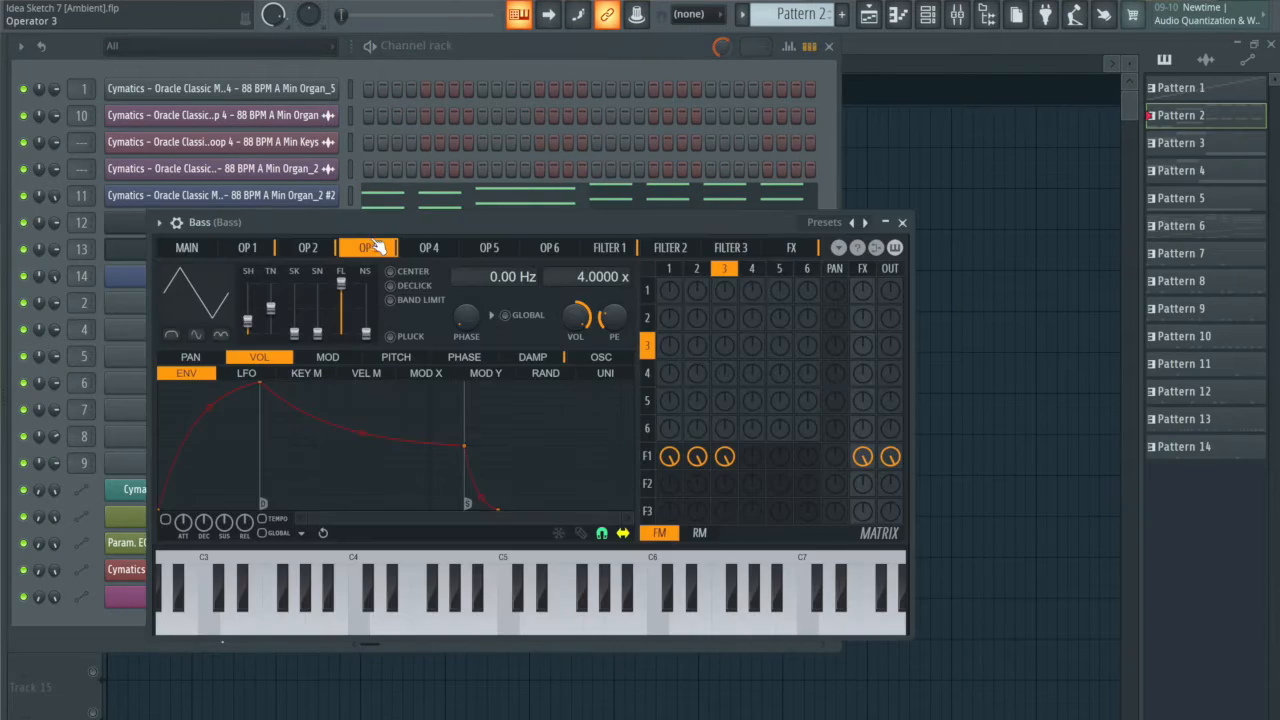
pyautogui.click(318, 192)
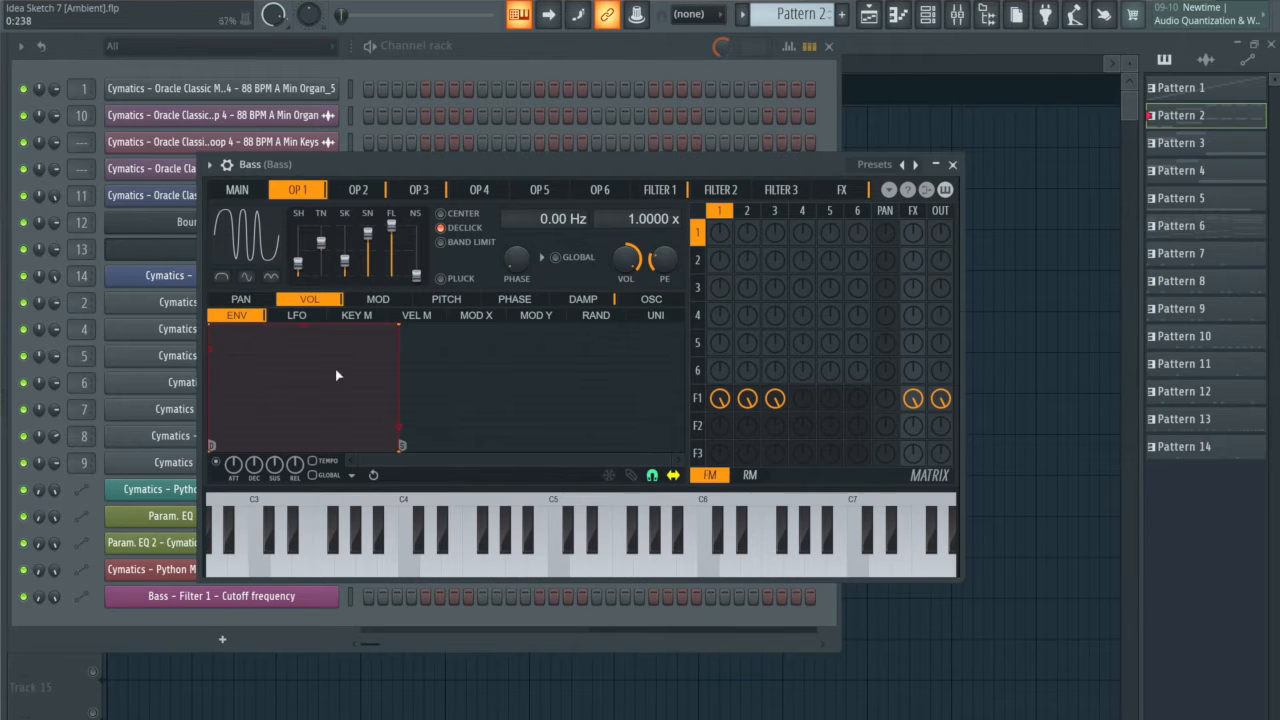
pyautogui.click(352, 191)
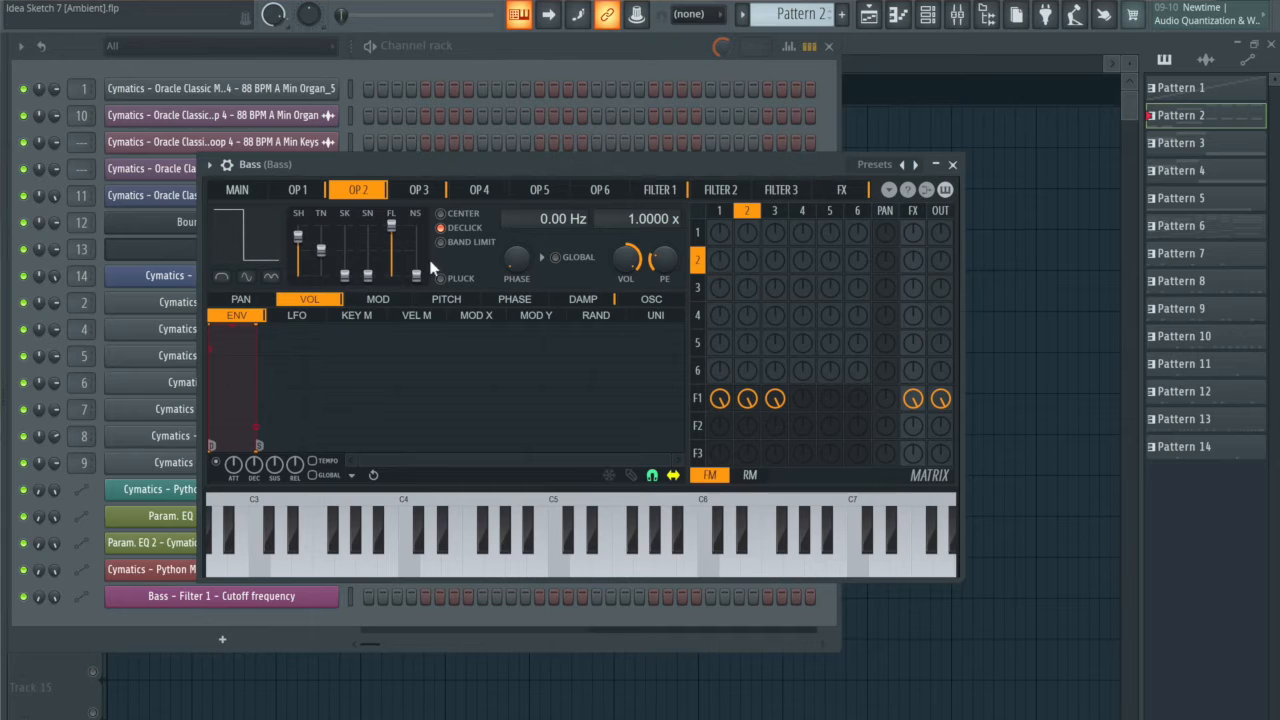
pyautogui.click(423, 193)
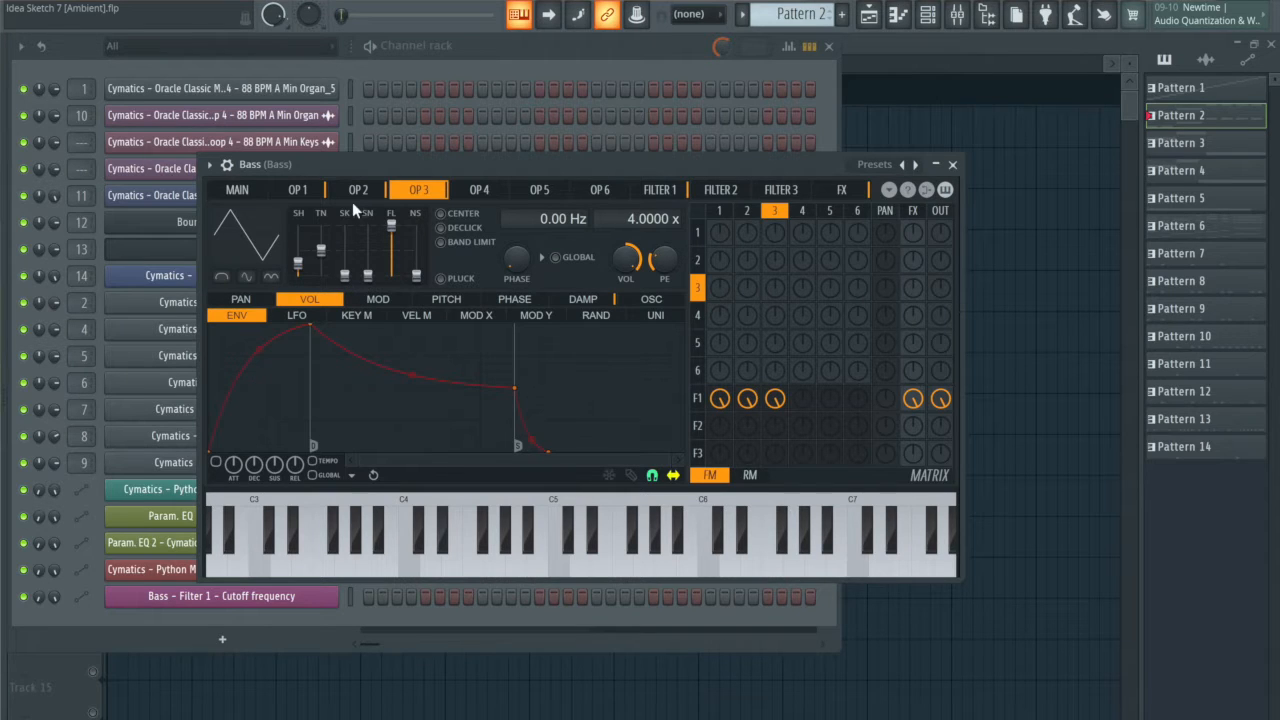
pyautogui.click(359, 192)
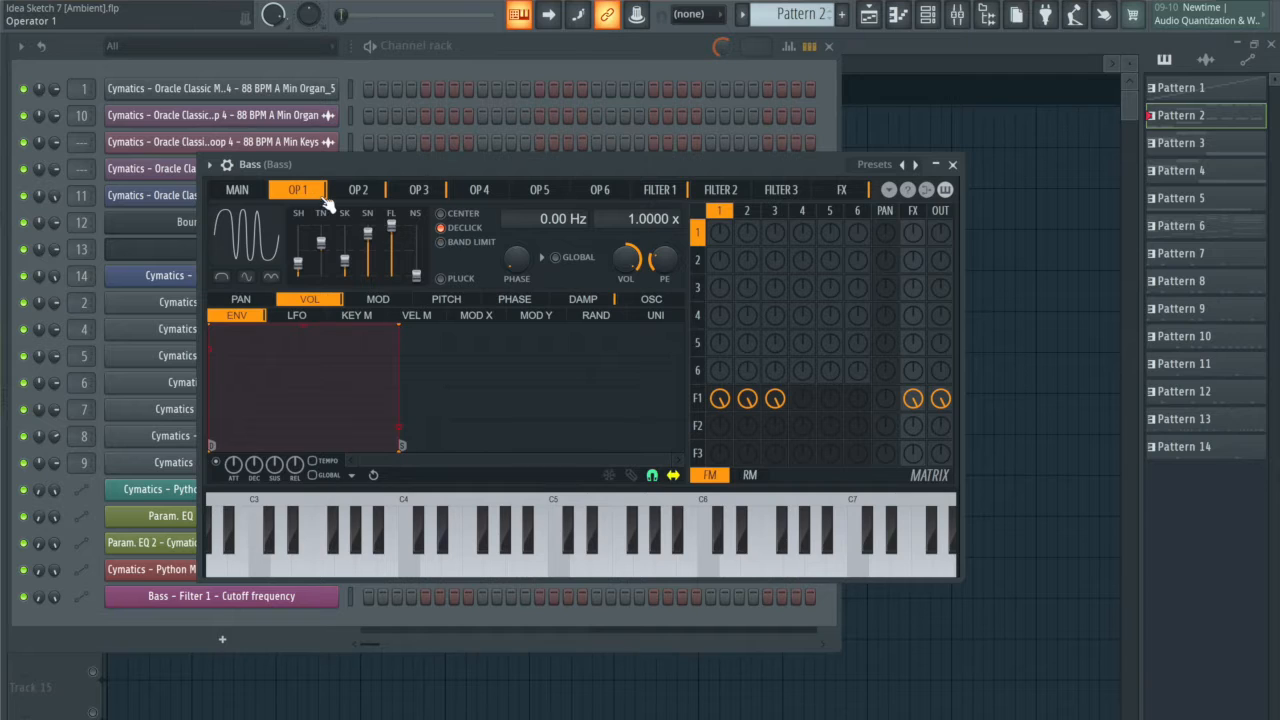
pyautogui.click(260, 192)
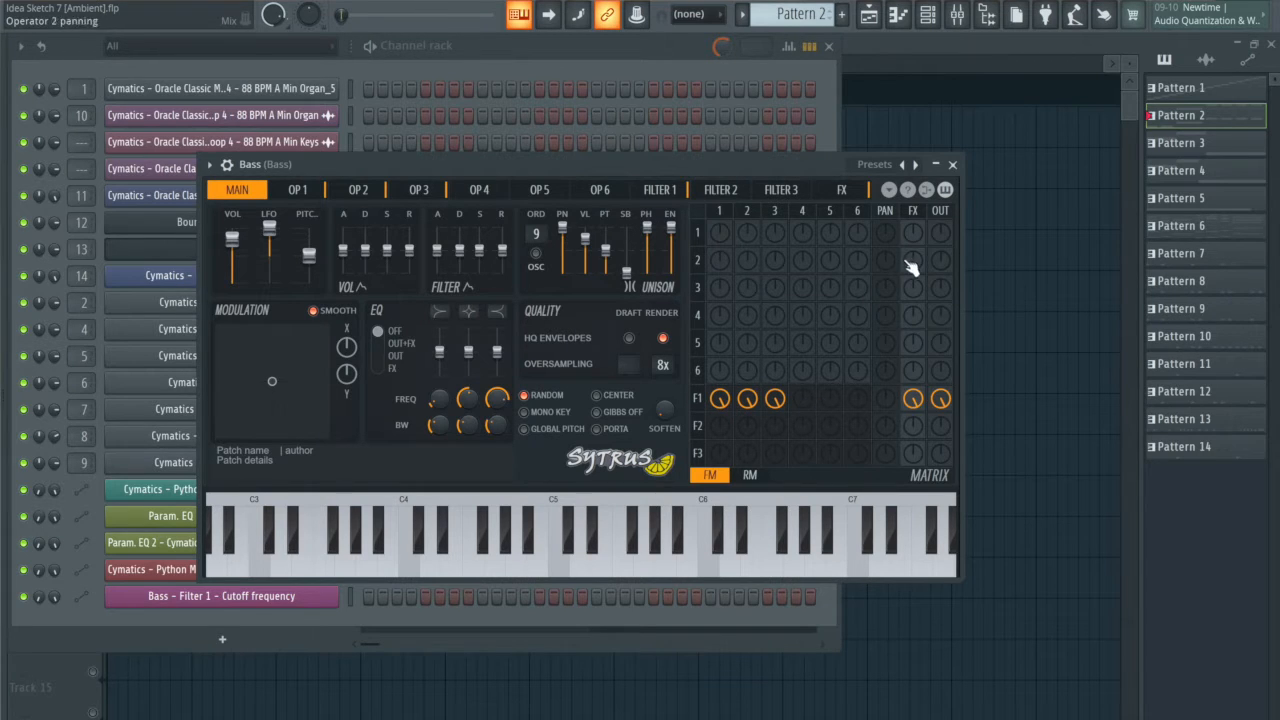
# - Select Pattern 3 in the playlist and reopen the Bass channel's Sytrus settings
pyautogui.click(952, 166)
pyautogui.press('F6')
pyautogui.click(134, 218)
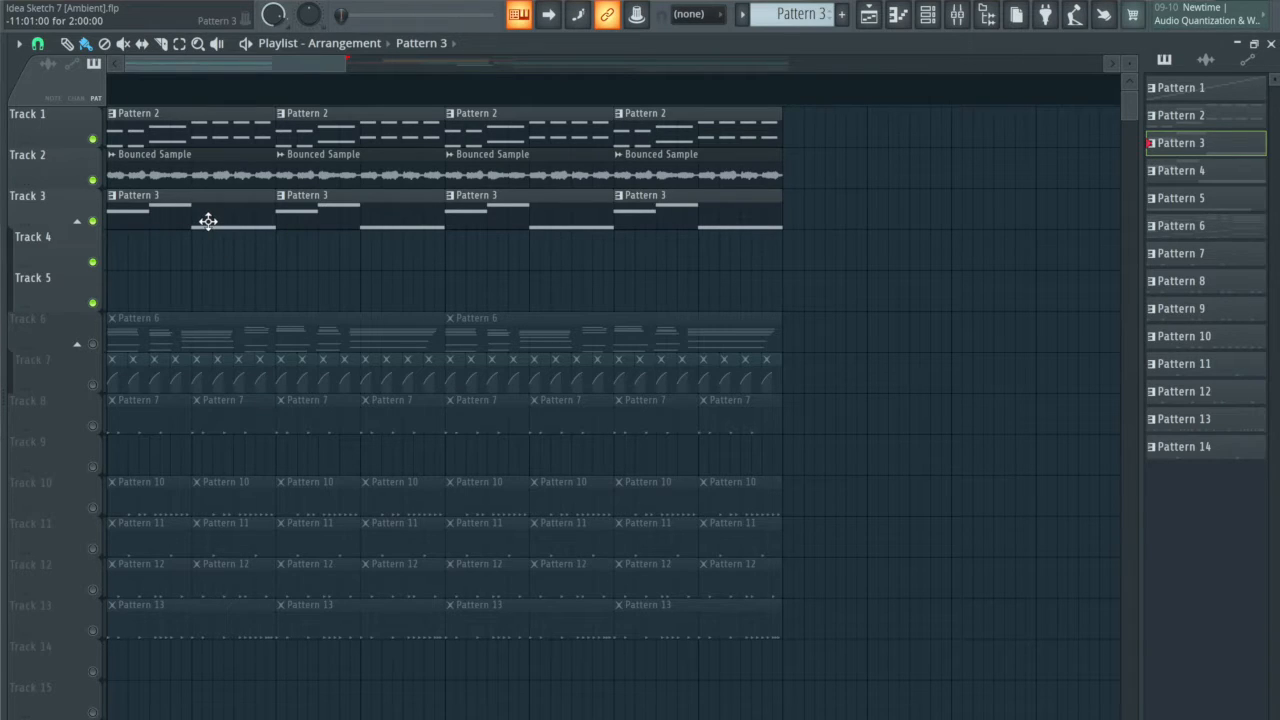
pyautogui.press('F6')
pyautogui.click(229, 249)
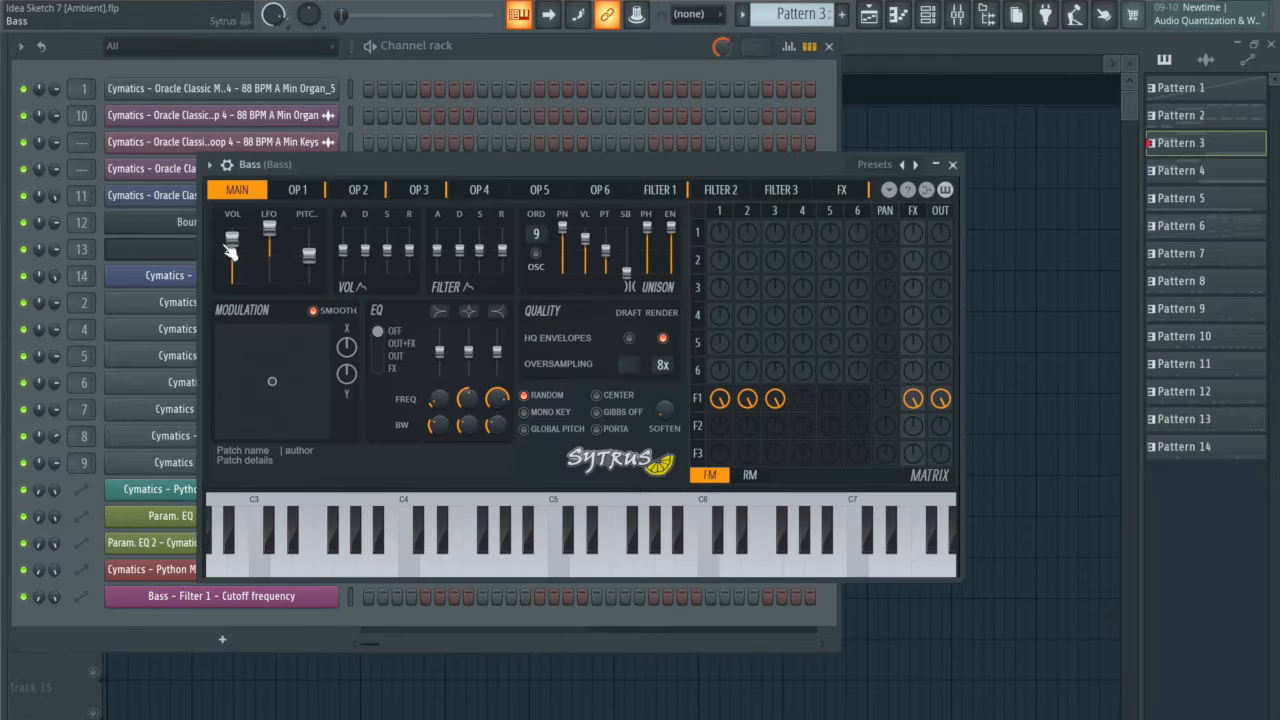
# - Examine the effects settings of the Bass channel's Sytrus synth and play the first three playlist tracks
pyautogui.click(842, 190)
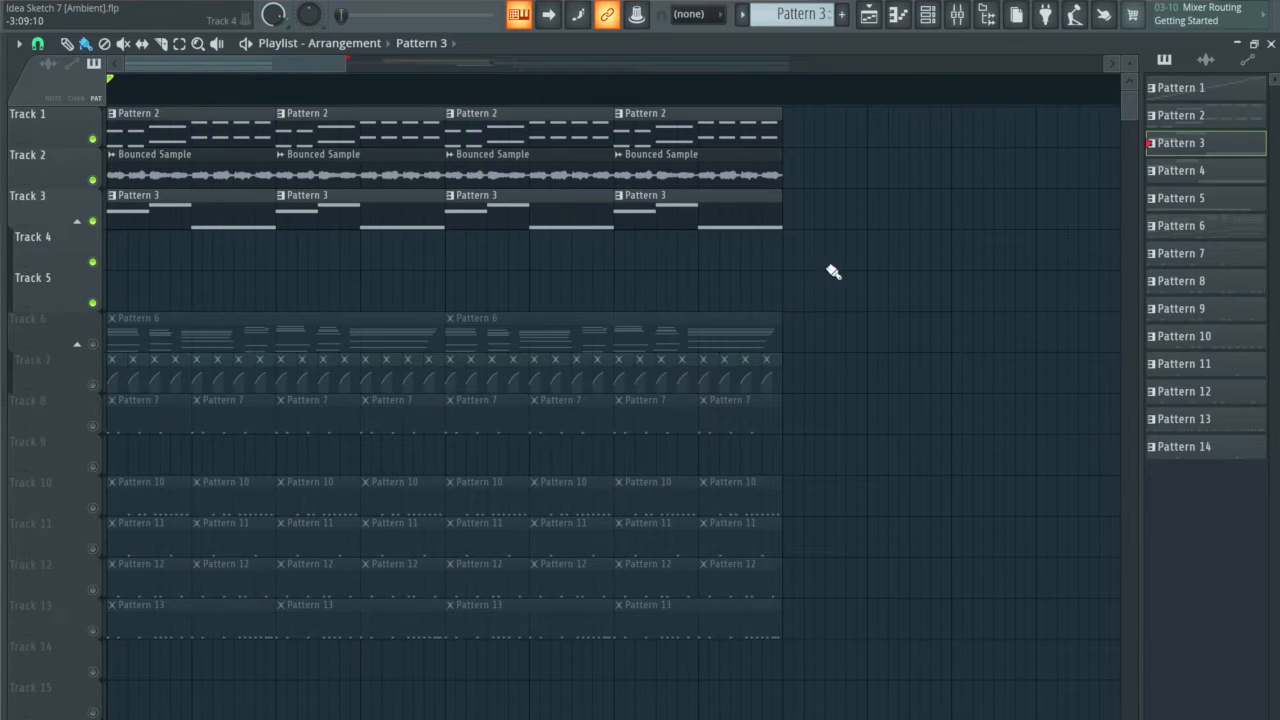
pyautogui.press('space')
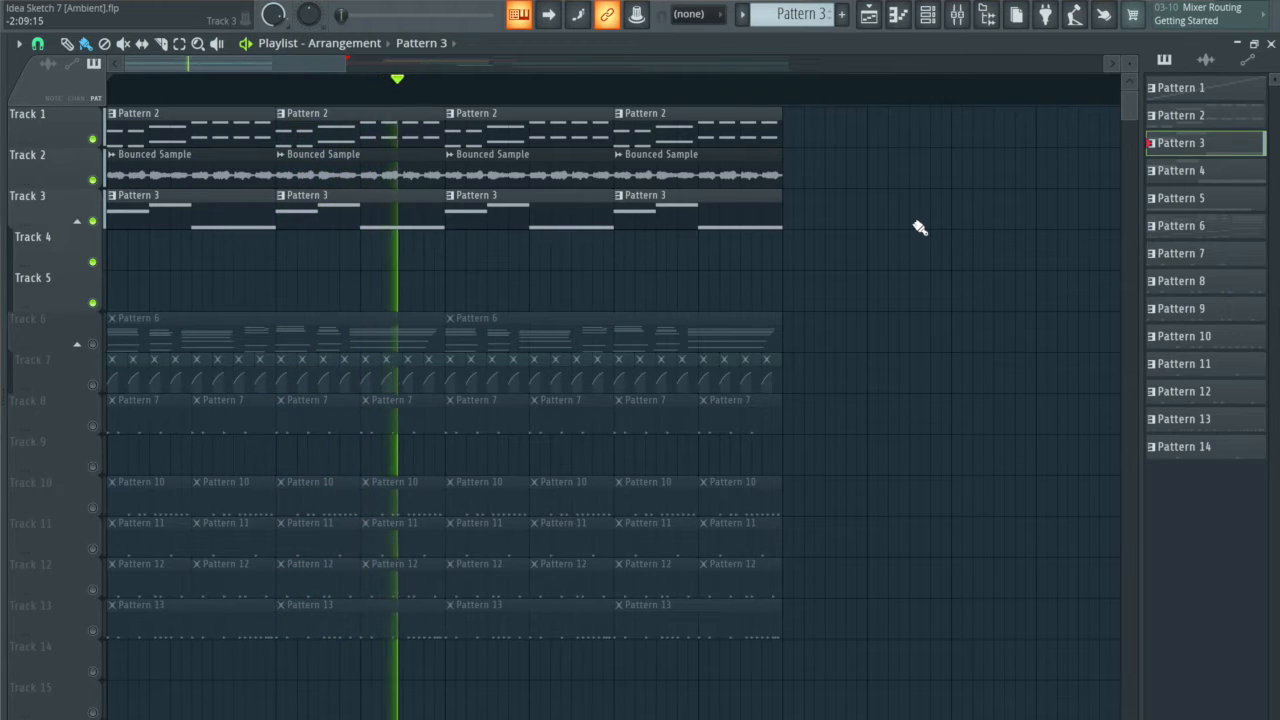
pyautogui.press('space')
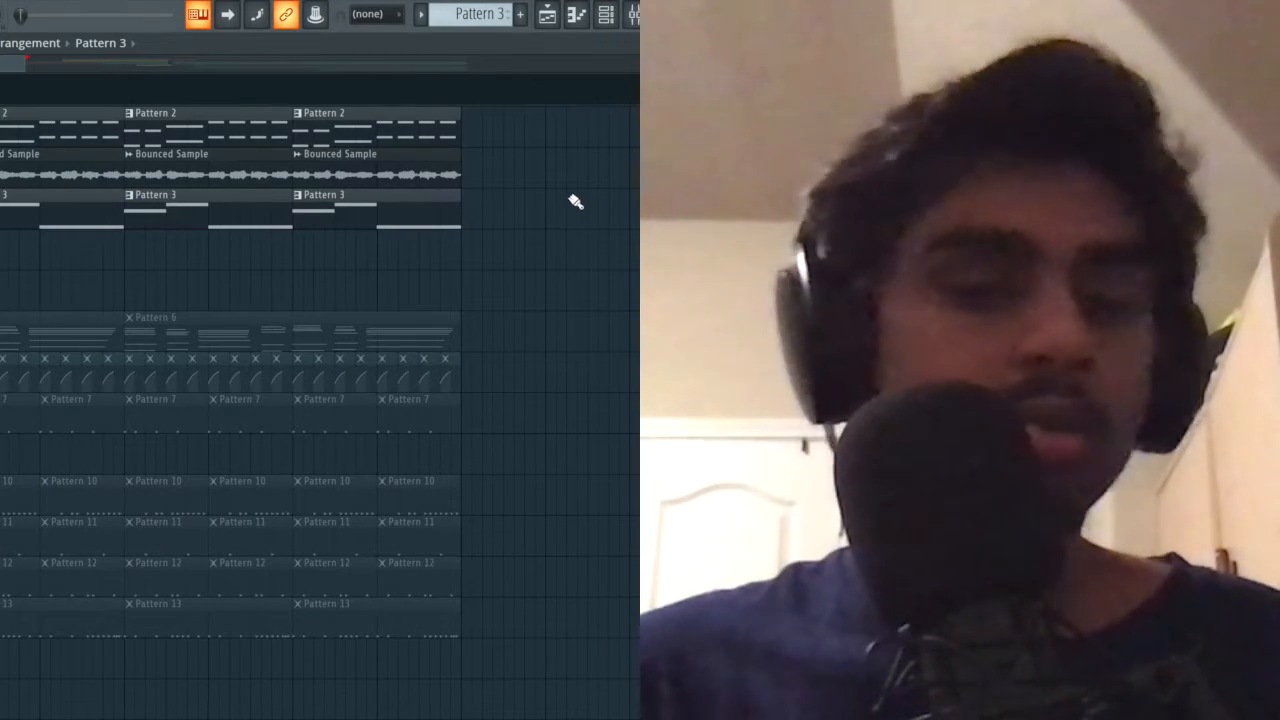
pyautogui.moveTo(0, 360)
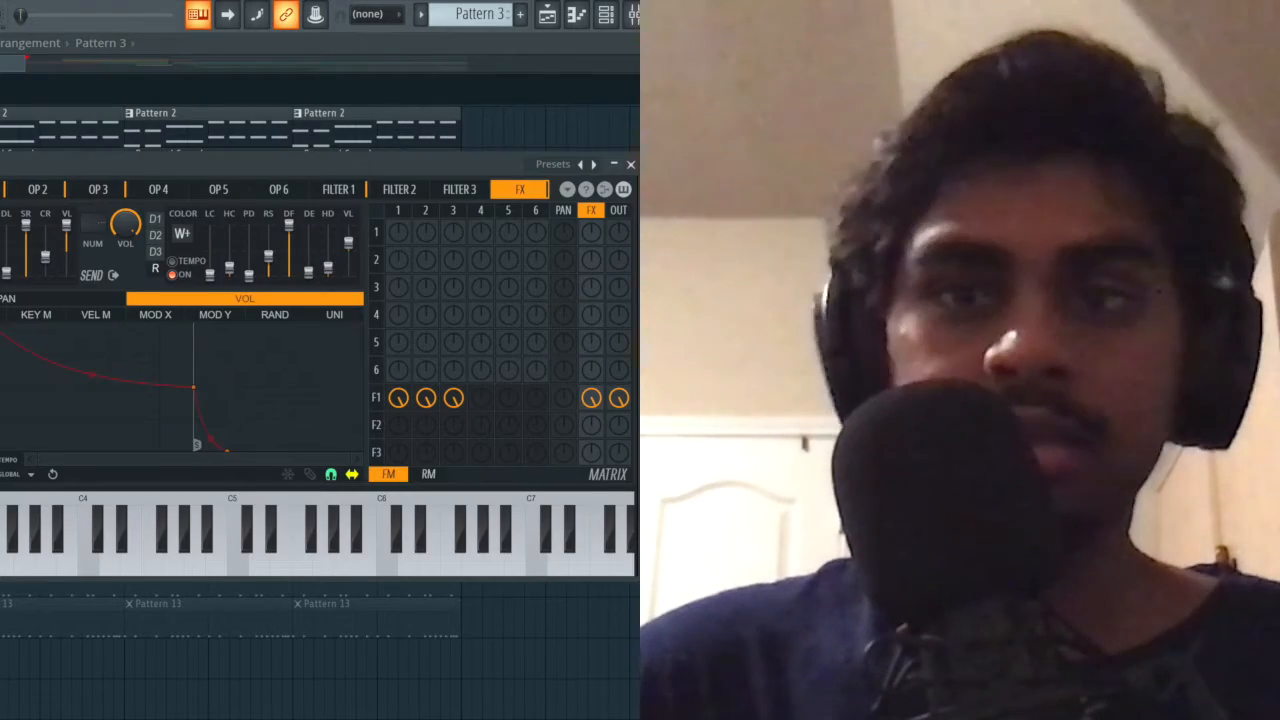
pyautogui.click(630, 164)
# - Find the Cymatics Python MIDI files in the browser and the Cymatics - Python MIDI 46 - A Min channel
pyautogui.press('F6')
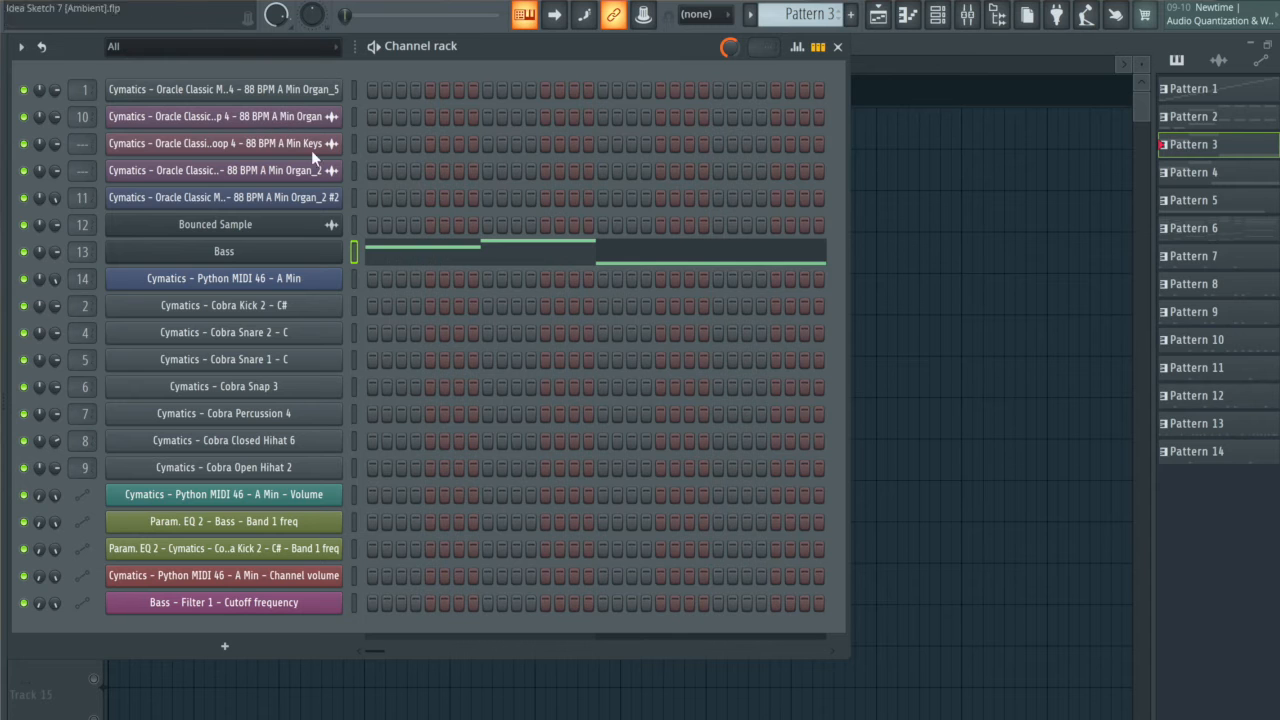
pyautogui.rightClick(954, 254)
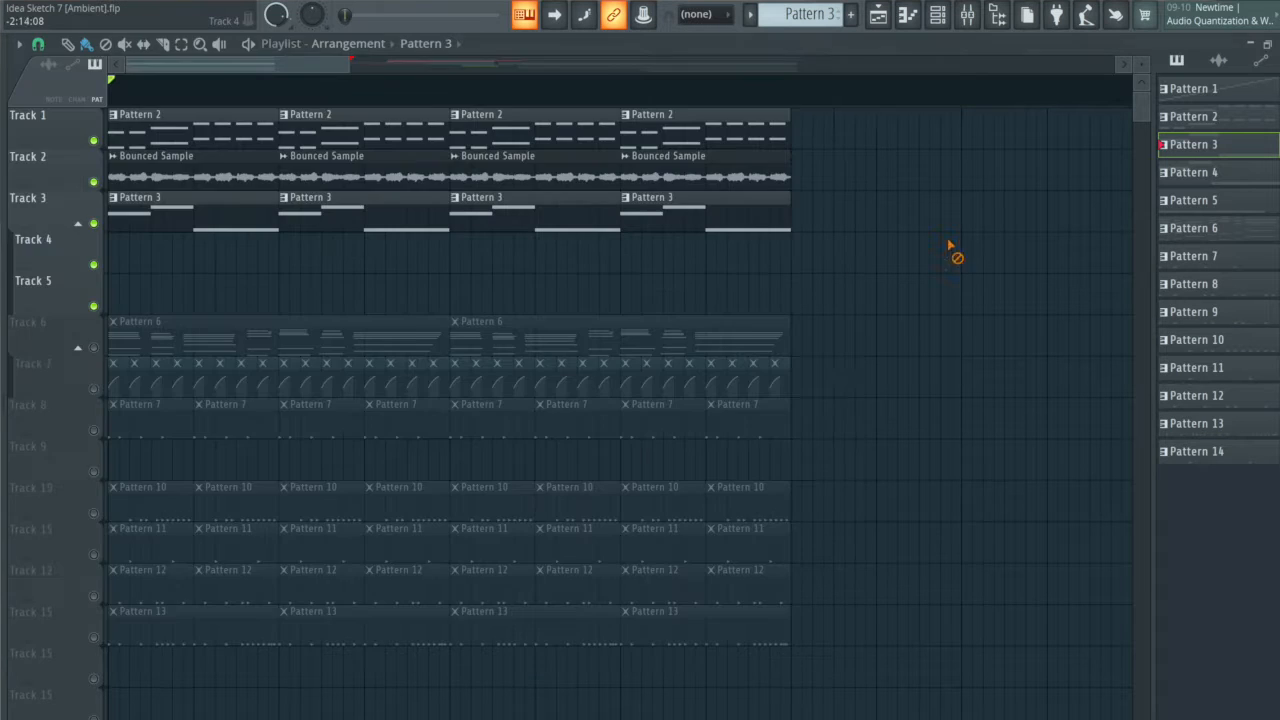
pyautogui.moveTo(4, 318)
pyautogui.scroll(-10, 186, 388)
pyautogui.click(195, 345)
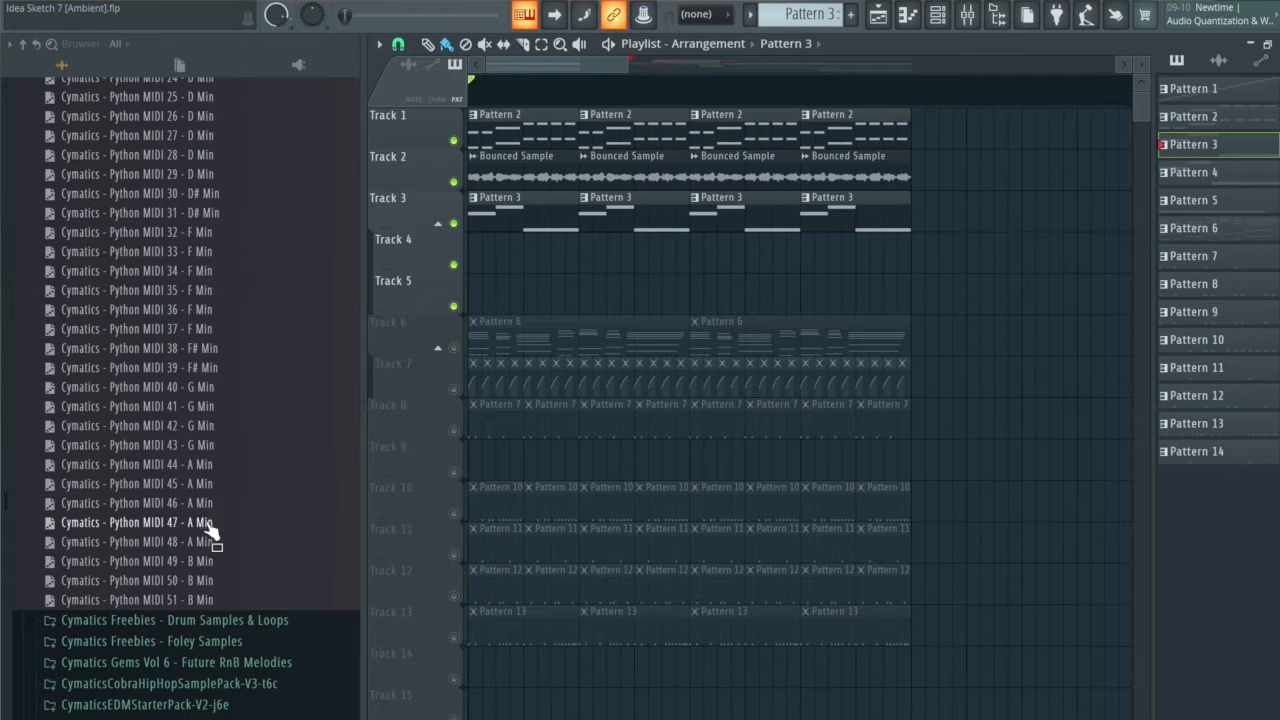
pyautogui.press('F6')
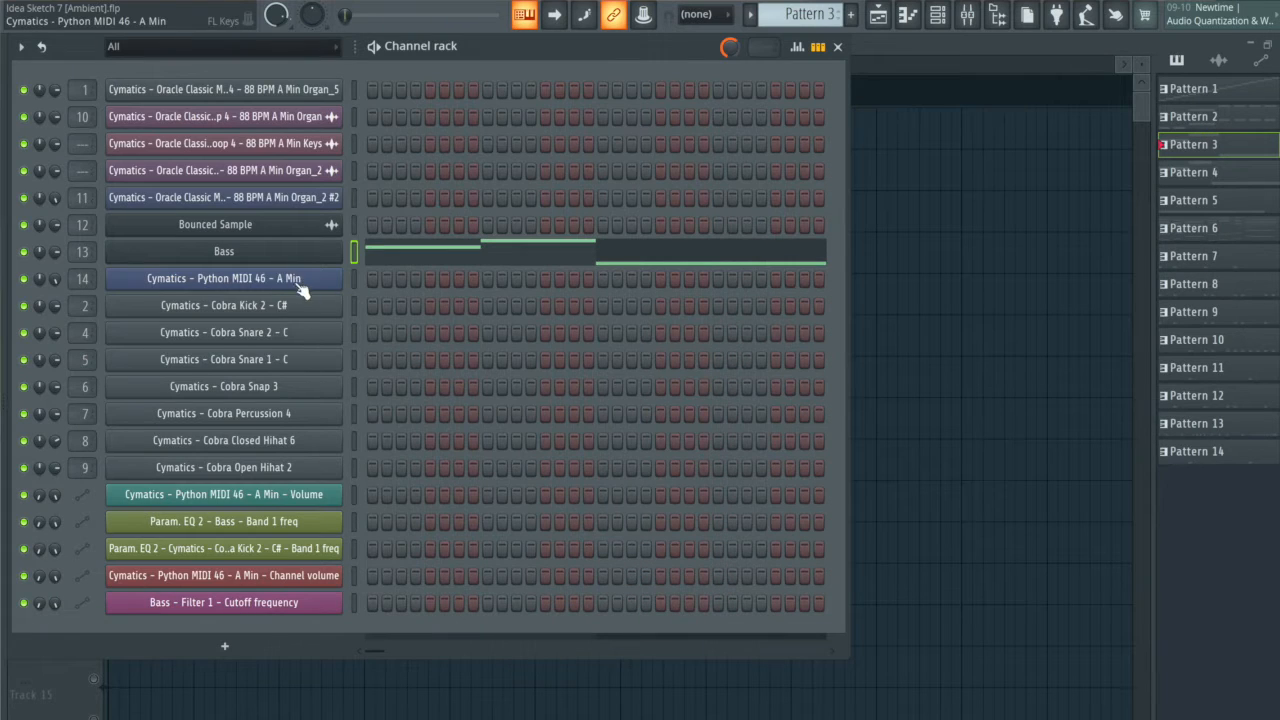
pyautogui.click(301, 285)
pyautogui.click(603, 248)
pyautogui.press('F6')
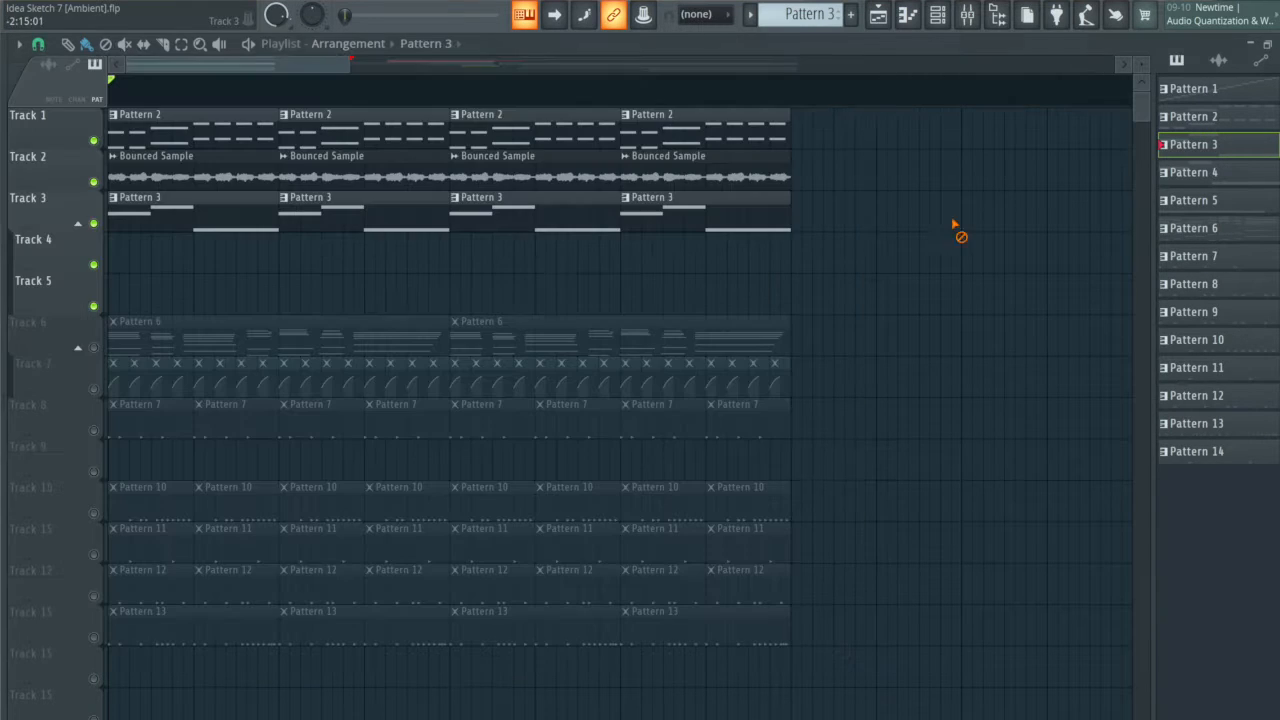
# - Unmute playlist Tracks 6 and 7 and examine Pattern 6's notes across all four bars in the piano roll
pyautogui.click(94, 349)
pyautogui.click(94, 390)
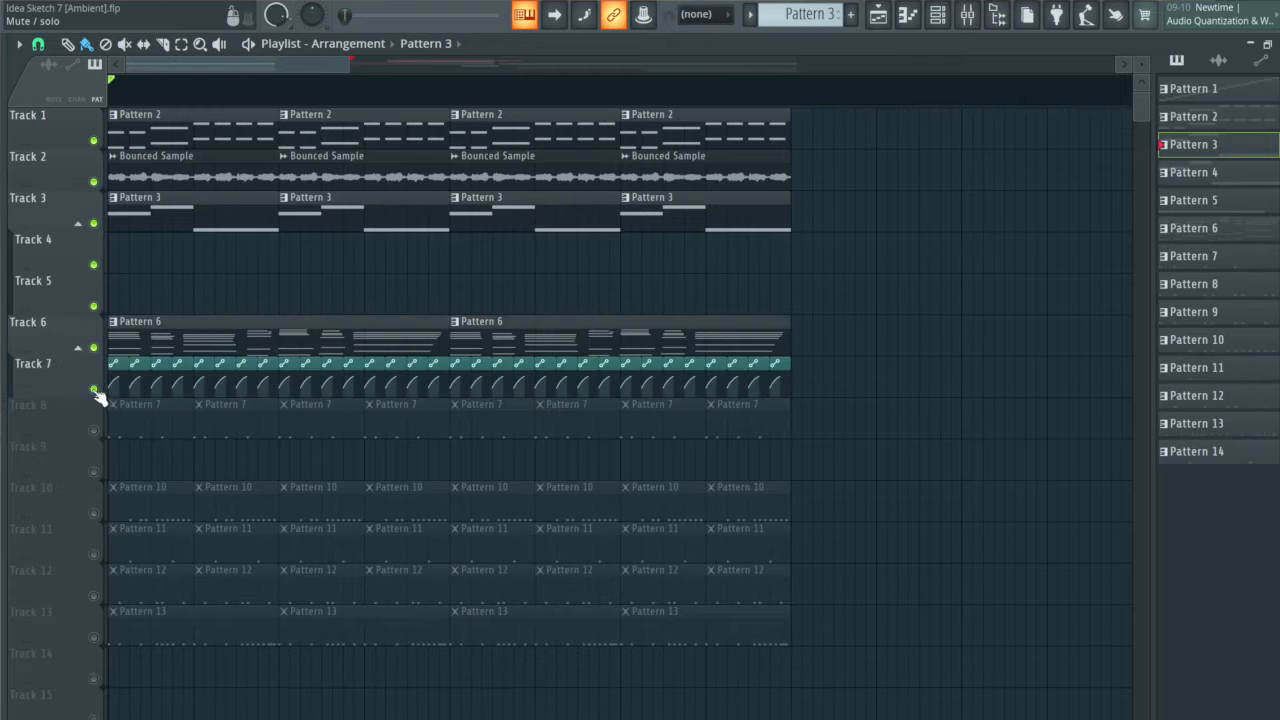
pyautogui.doubleClick(137, 345)
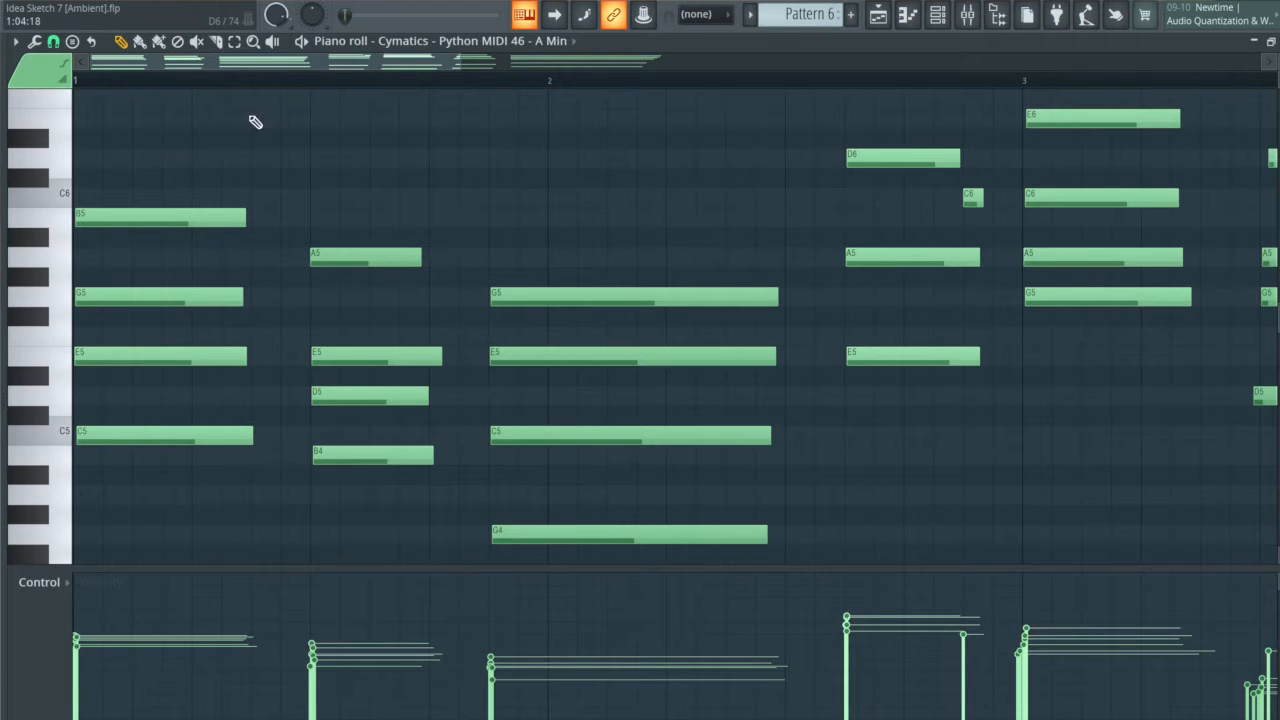
pyautogui.keyDown('ctrl'); pyautogui.rightClick(365, 135); pyautogui.keyUp('ctrl')
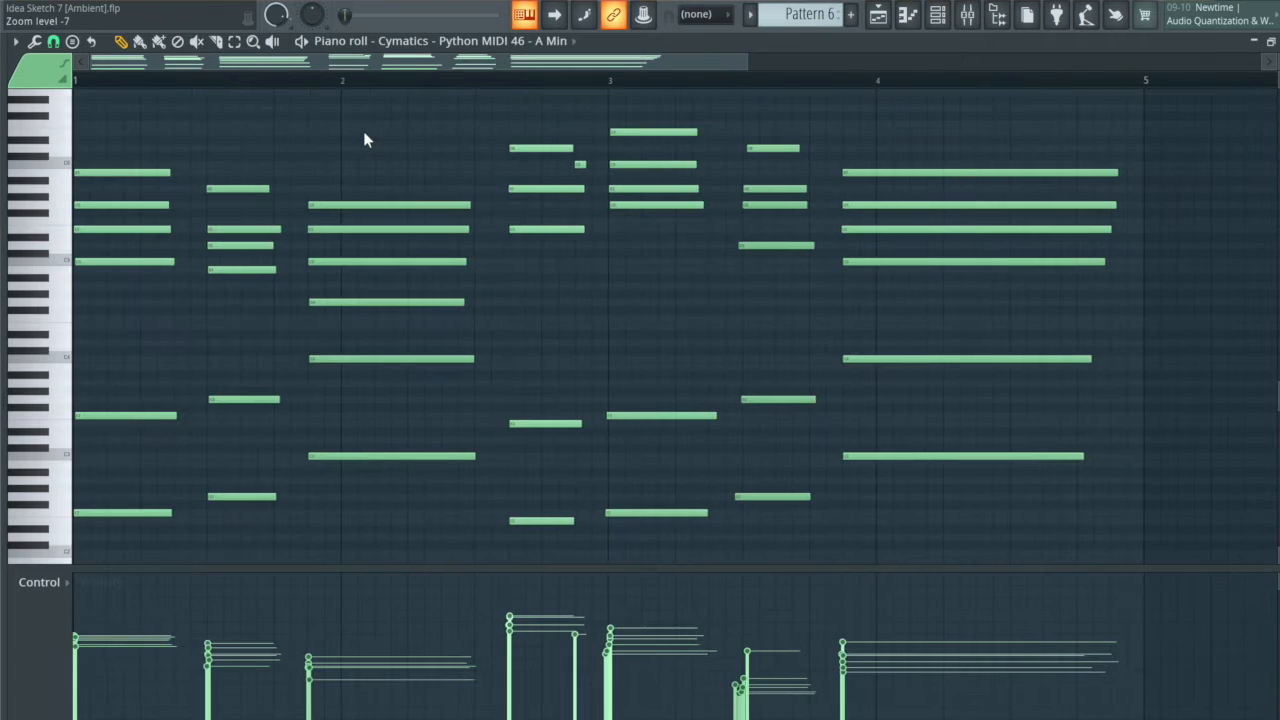
# - Create a new empty pattern with the default name
pyautogui.press('F6')
pyautogui.click(805, 14)
pyautogui.click(912, 30)
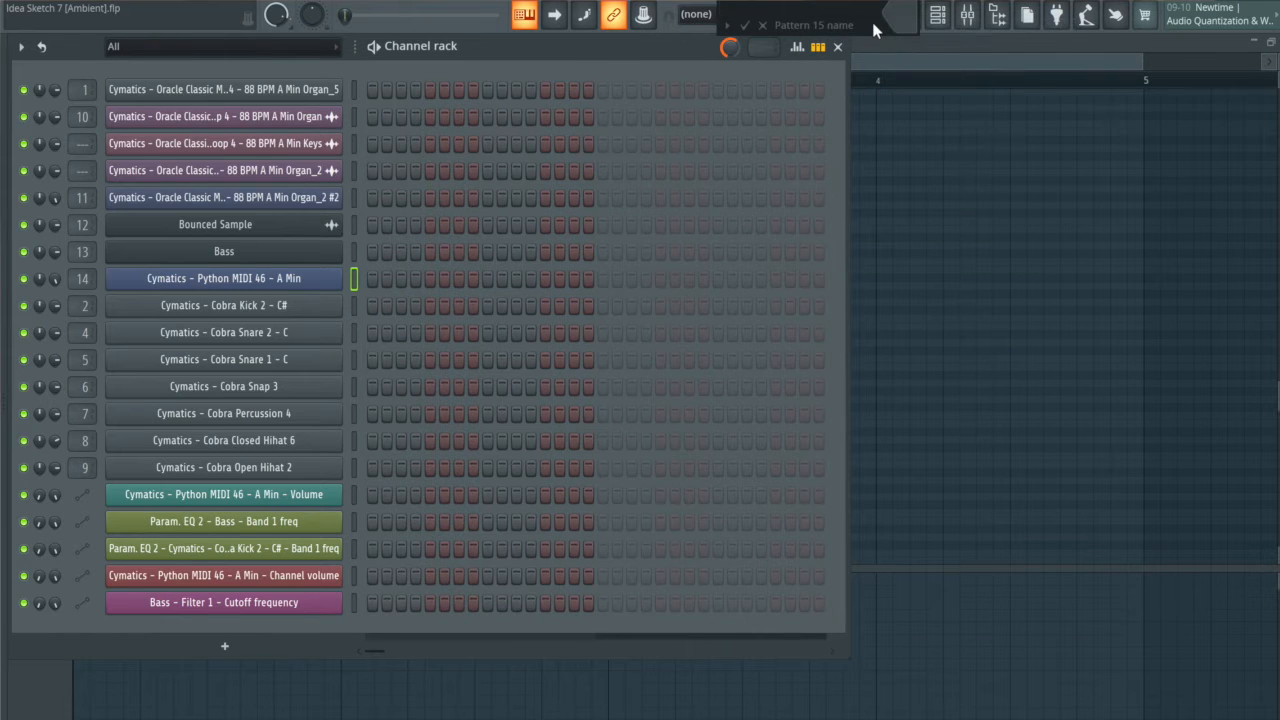
pyautogui.press('Return')
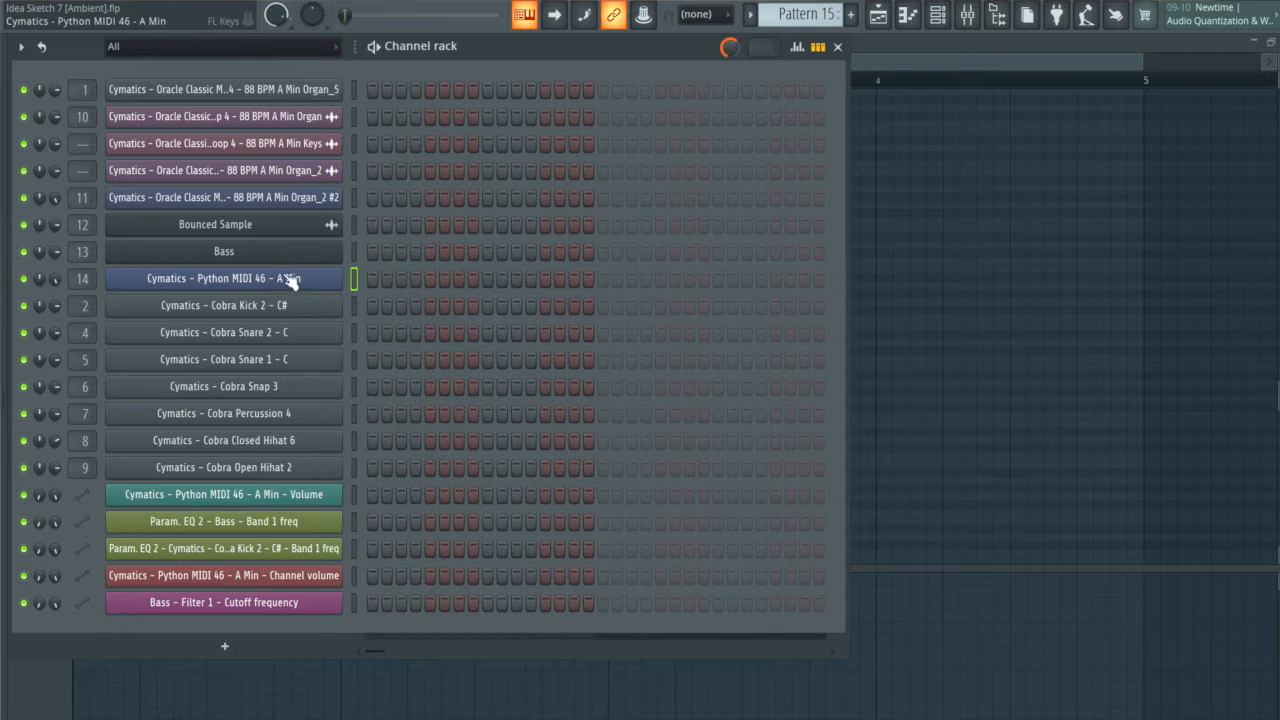
# - Import the Cymatics - Python MIDI 46 - A Min file from the browser into the empty piano roll
pyautogui.press('F6')
pyautogui.click(4, 322)
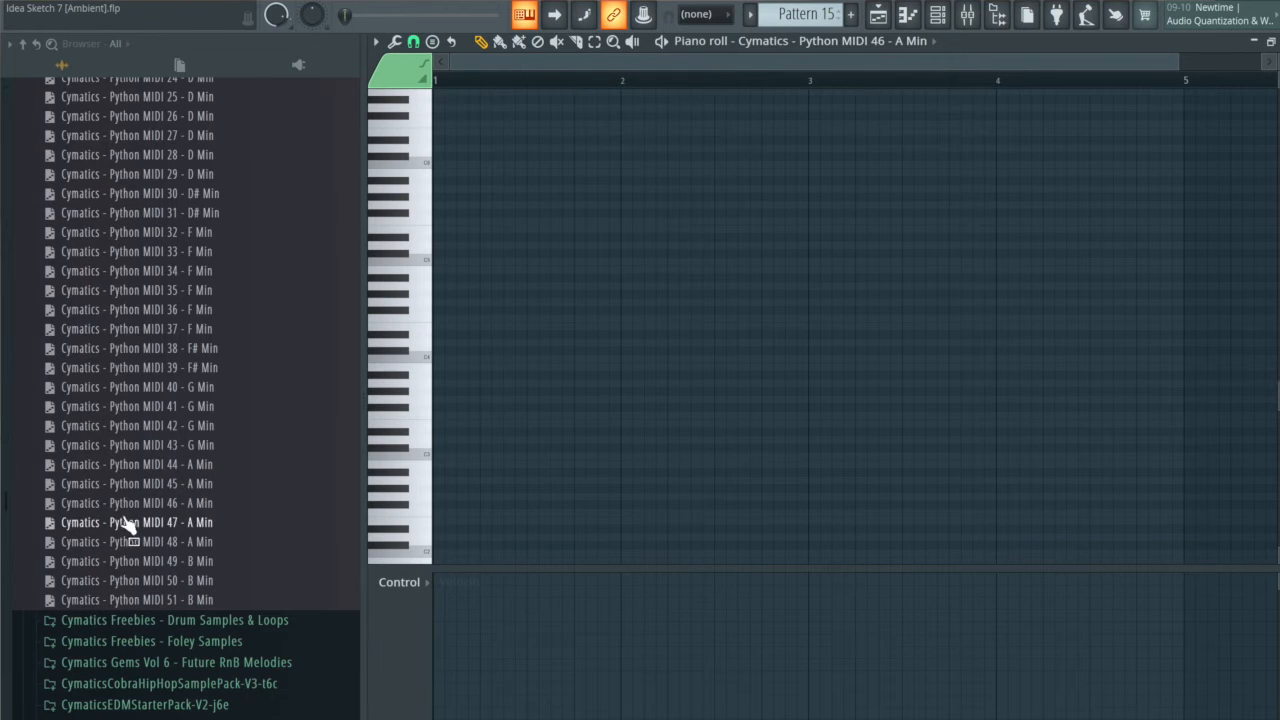
pyautogui.moveTo(130, 512); pyautogui.dragTo(386, 363)
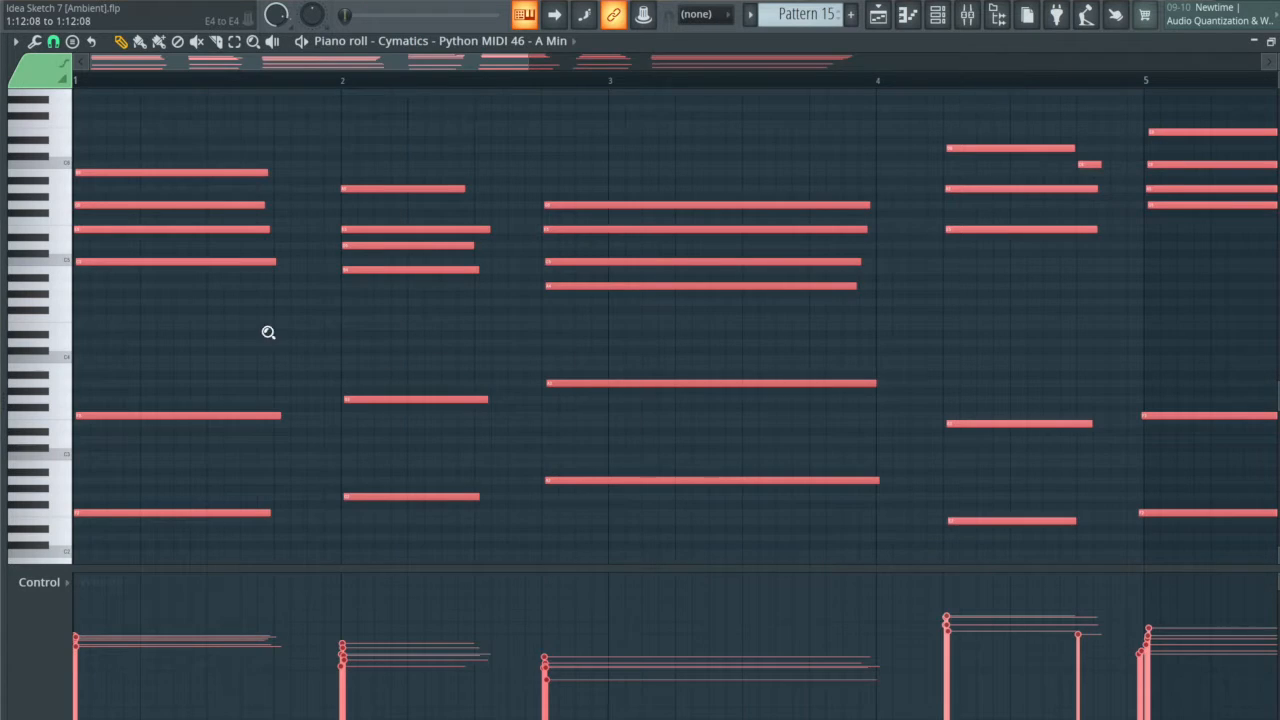
pyautogui.keyDown('ctrl'); pyautogui.click(264, 327); pyautogui.keyUp('ctrl')
# - Play back the imported MIDI chords in the piano roll
pyautogui.press('space')
pyautogui.press('space')
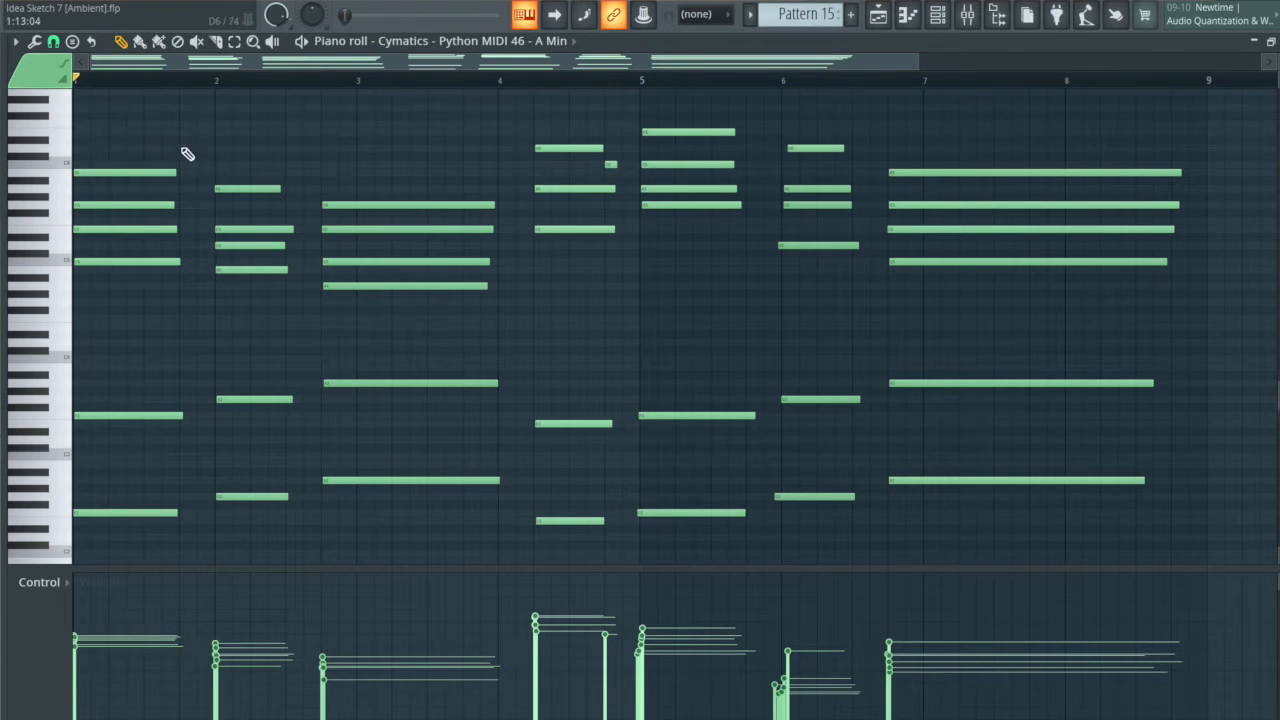
pyautogui.press('space')
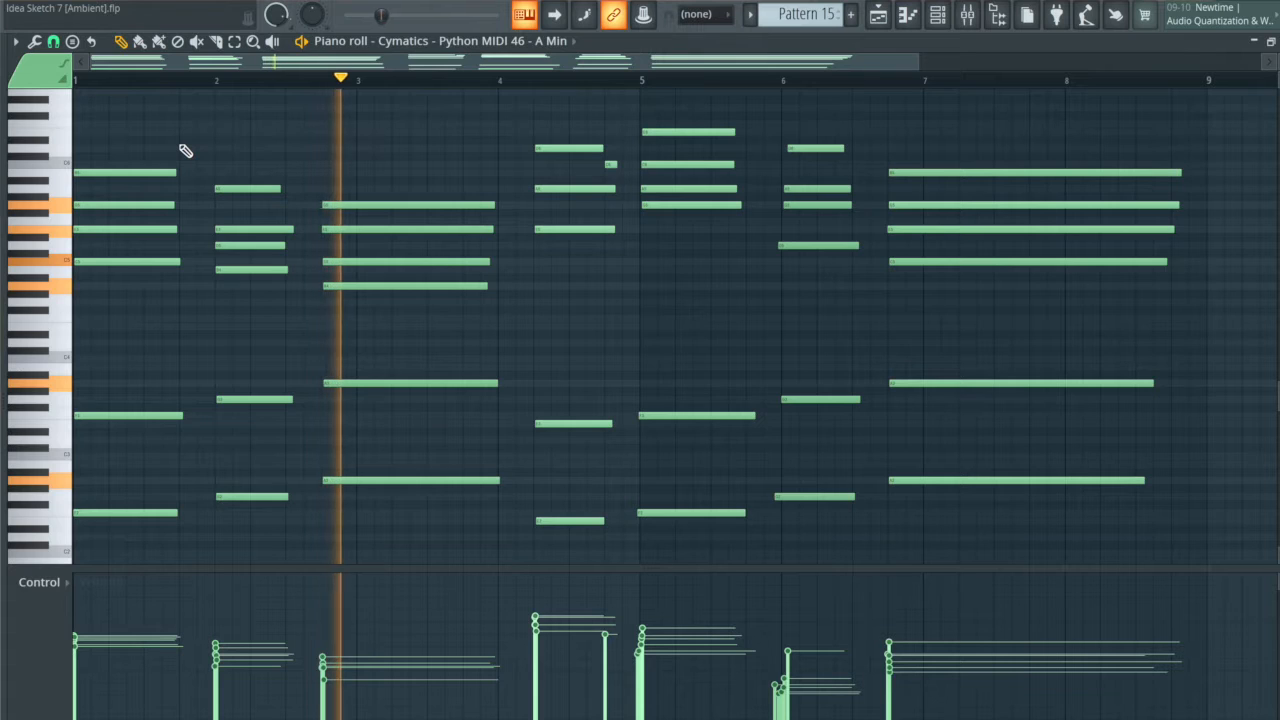
pyautogui.press('space')
# - Turn off the effects on the Python MIDI 46 and Piano Reverb Channel mixer tracks and play the dry chords
pyautogui.press('F6')
pyautogui.press('F9')
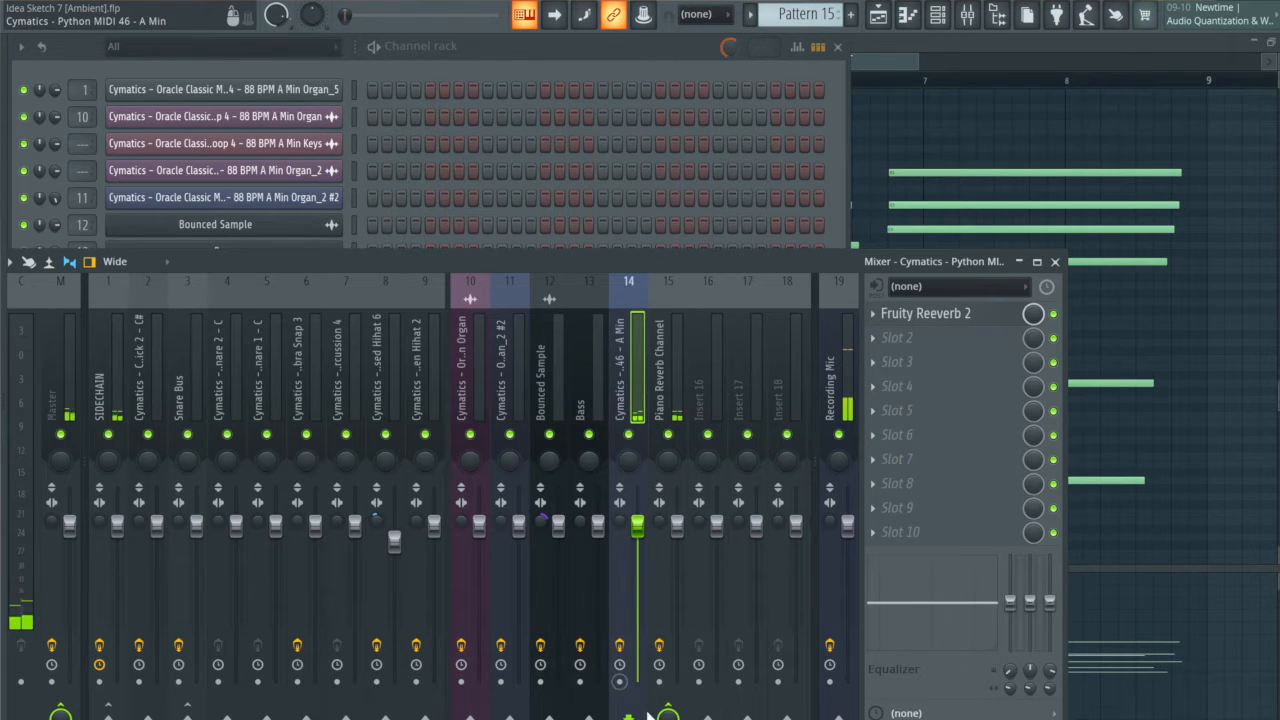
pyautogui.click(620, 646)
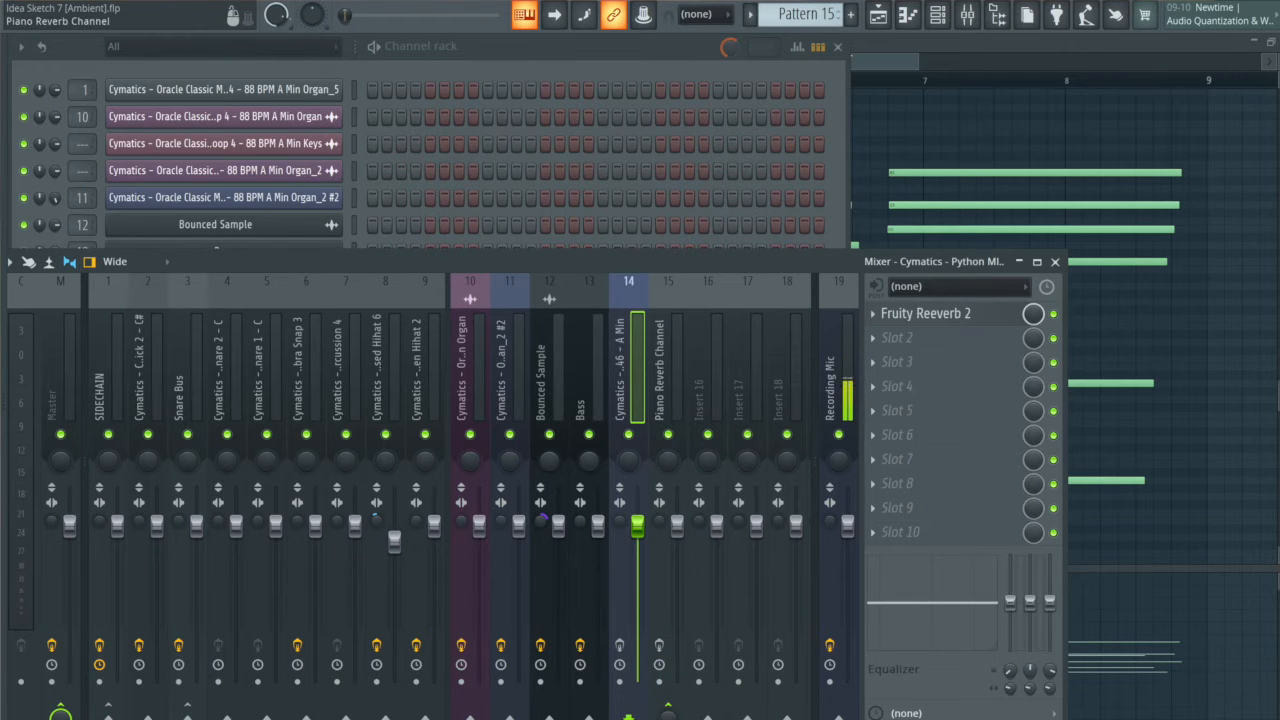
pyautogui.click(1158, 419)
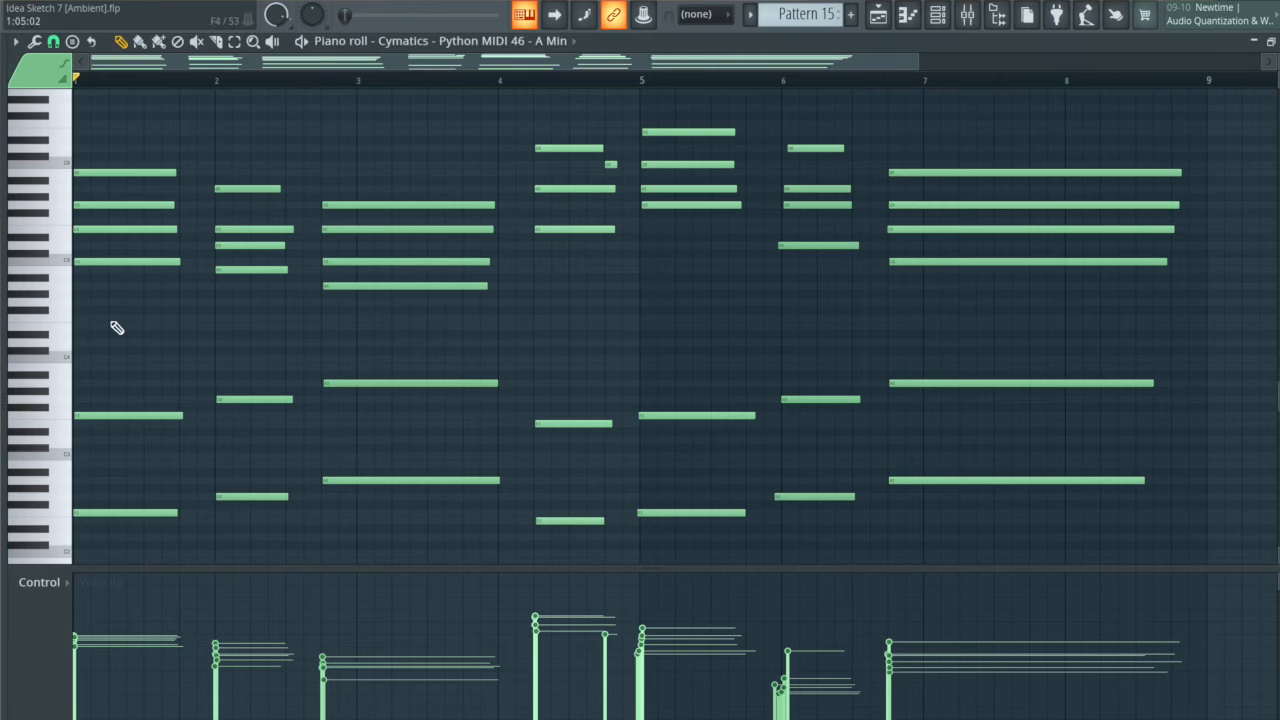
pyautogui.press('space')
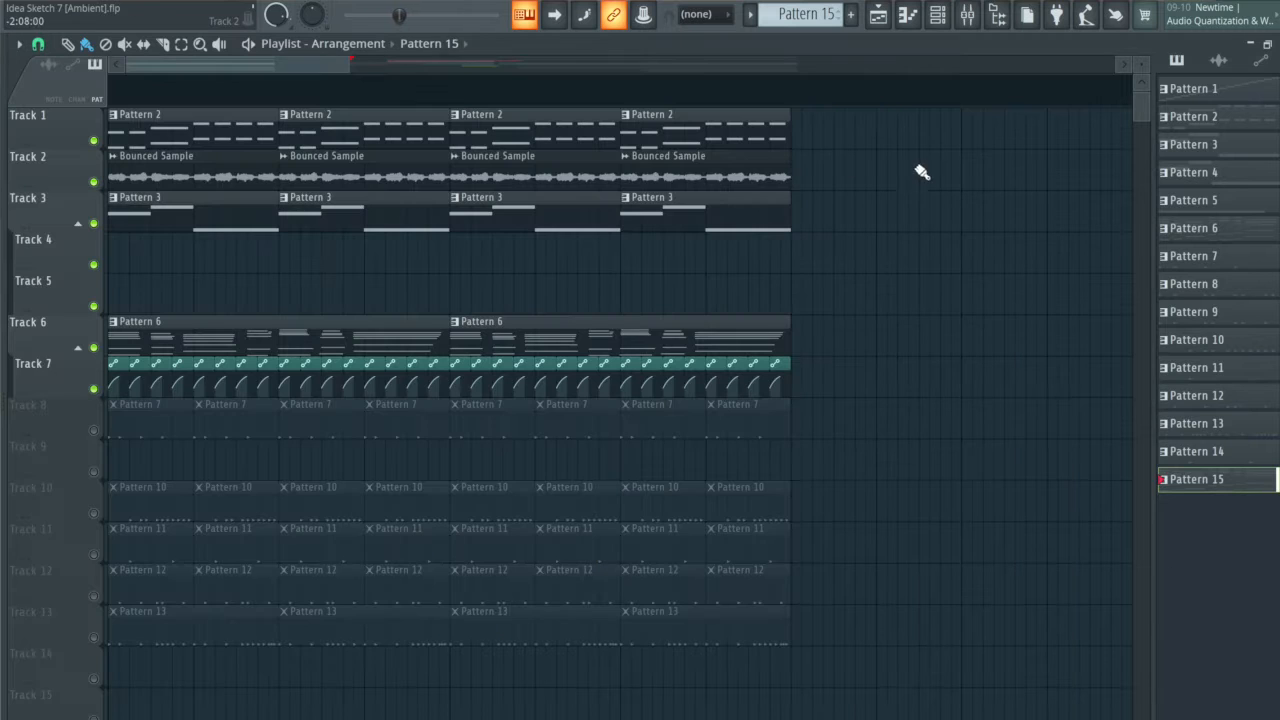
# - Place Pattern 15 at the start of Track 5 in the playlist
pyautogui.click(136, 265)
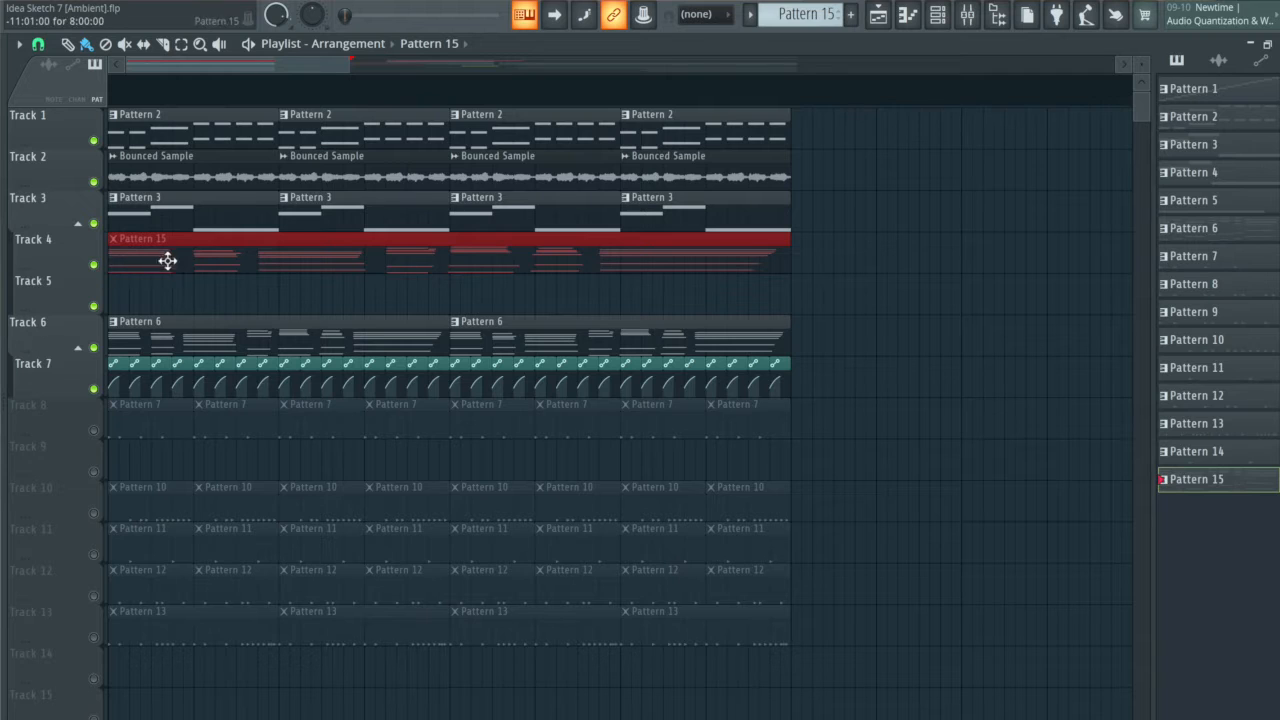
pyautogui.moveTo(167, 261); pyautogui.dragTo(163, 301)
pyautogui.click(197, 294)
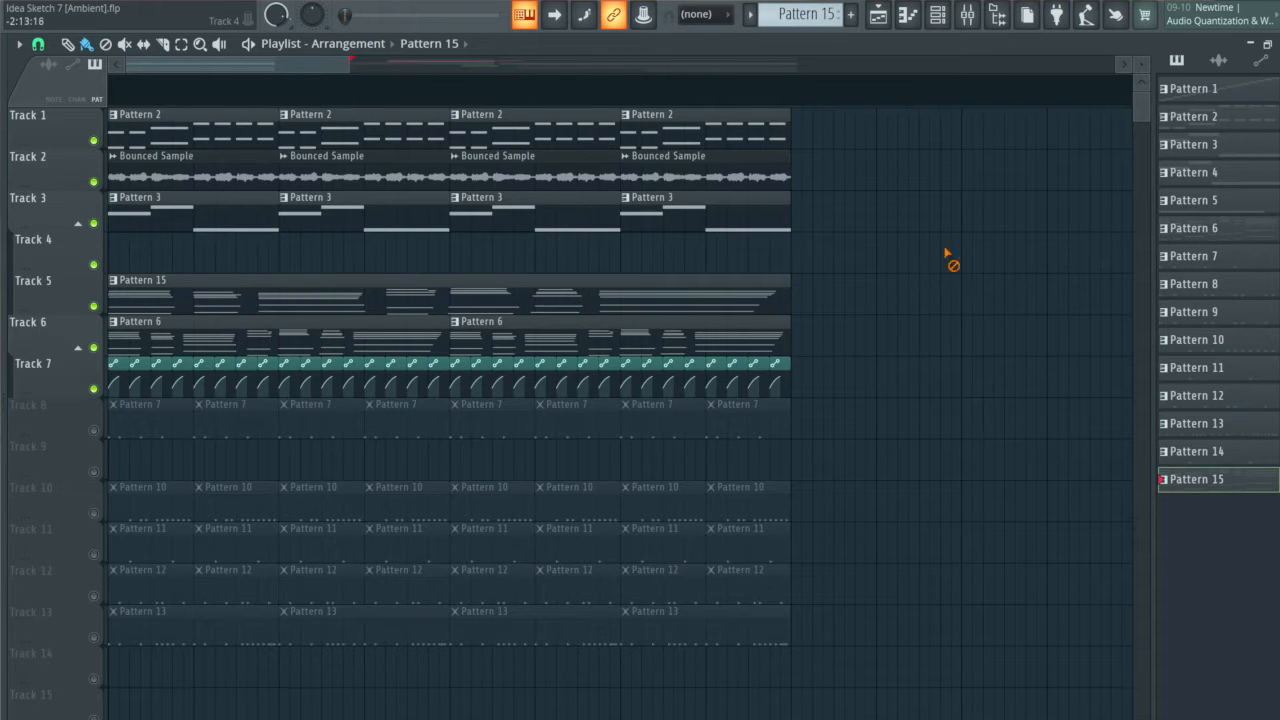
# - Mute Tracks 6 and 7 and play Pattern 15 together with Tracks 1 to 3
pyautogui.click(93, 347)
pyautogui.click(93, 389)
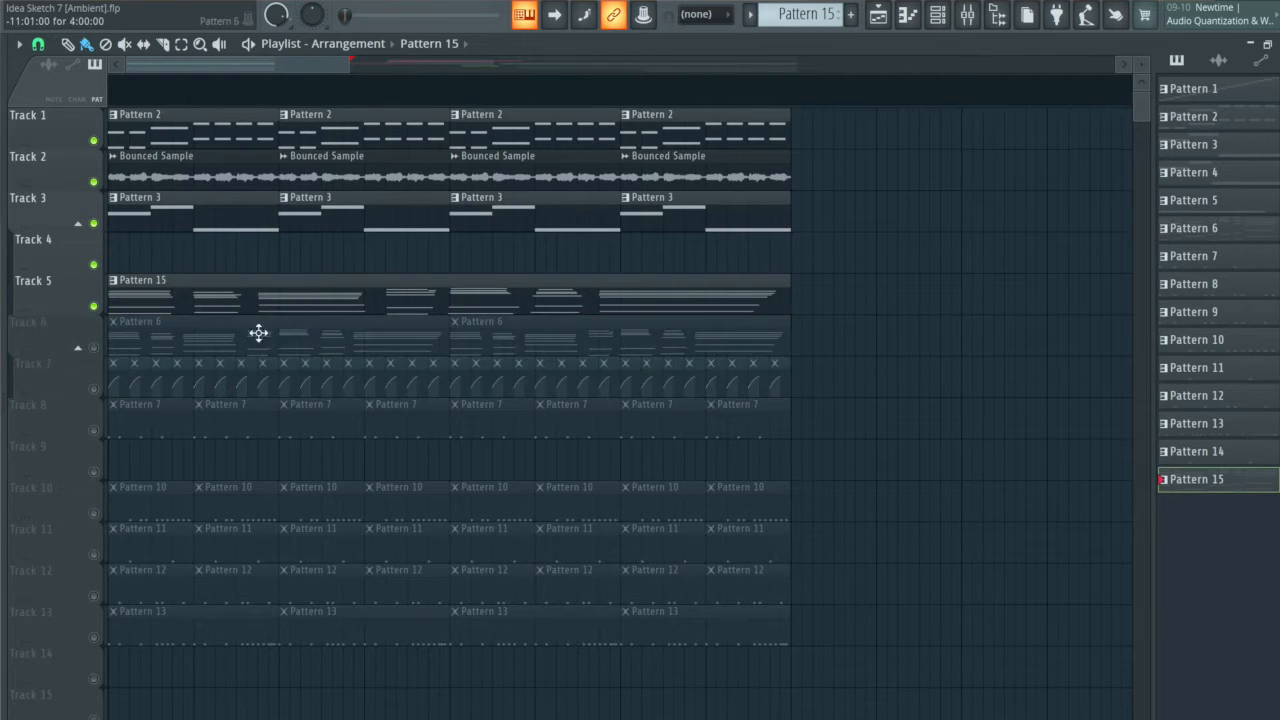
pyautogui.press('space')
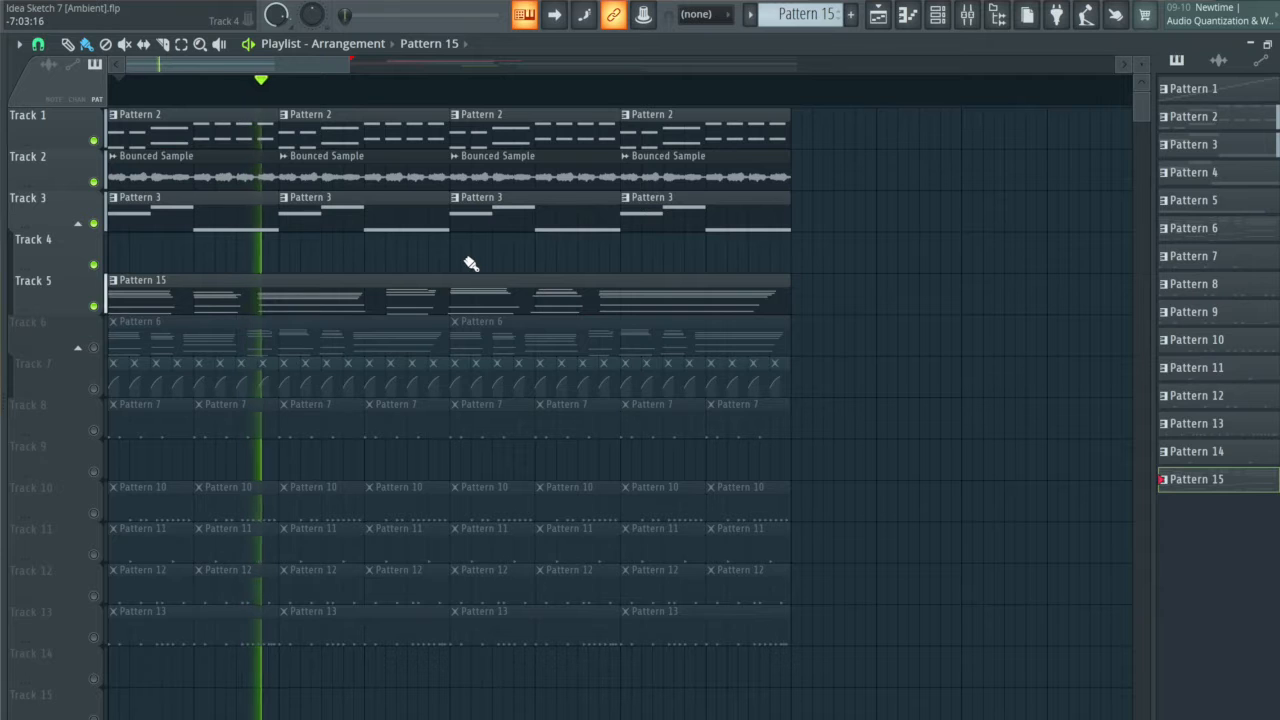
pyautogui.press('space')
# - Select all of Pattern 15's notes in the piano roll and compress them to about half their length, filling four bars
pyautogui.doubleClick(338, 293)
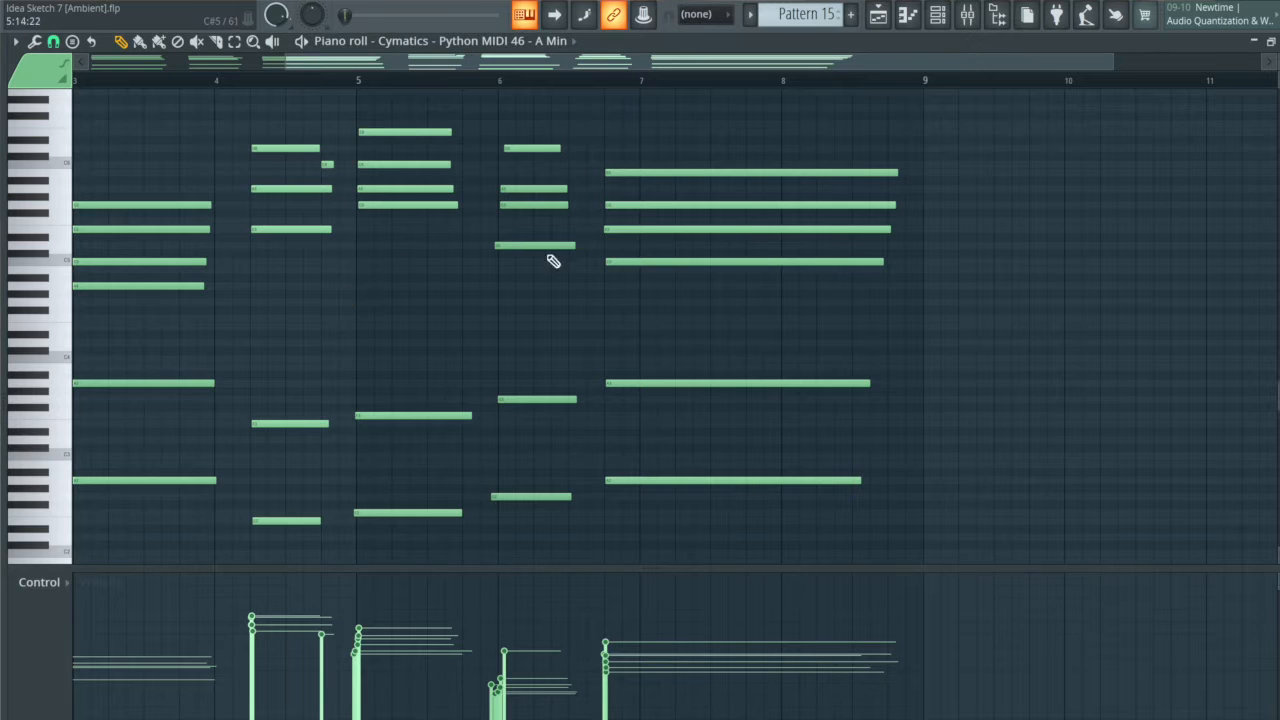
pyautogui.moveTo(927, 532); pyautogui.dragTo(90, 92)
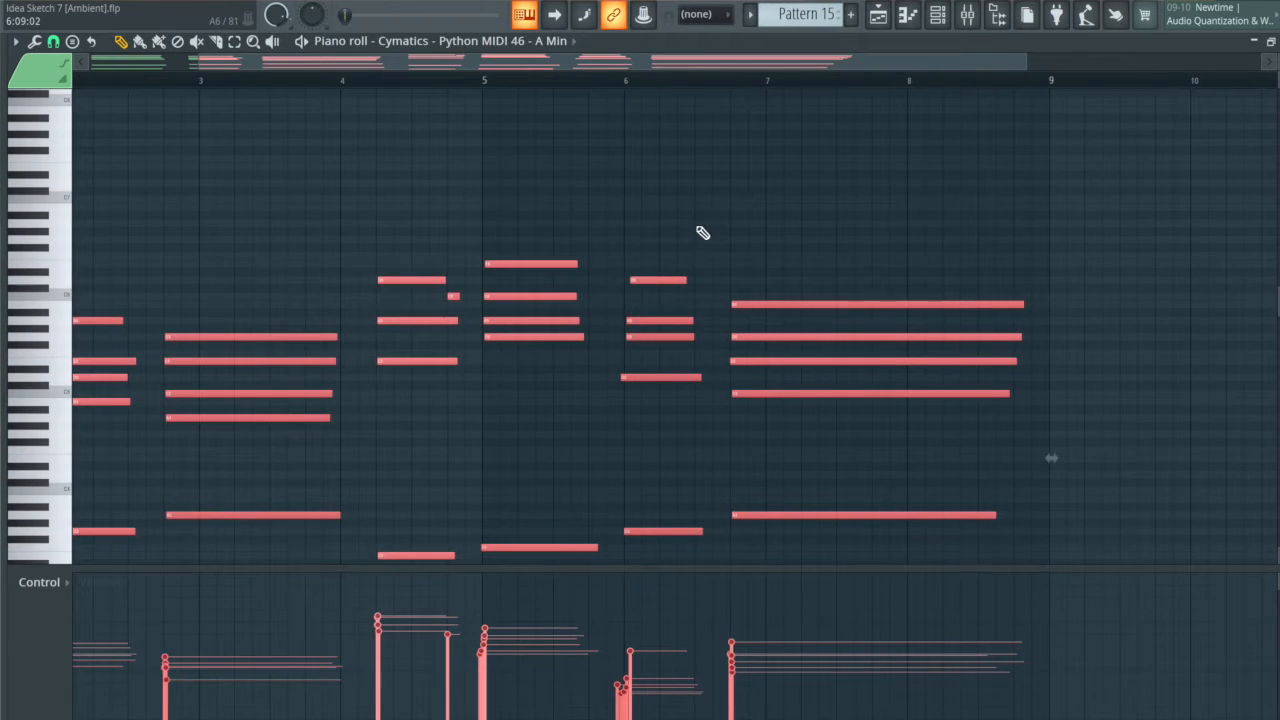
pyautogui.scroll(-2, 703, 233)
pyautogui.hscroll(-2, 705, 226)
pyautogui.moveTo(1192, 562); pyautogui.dragTo(118, 127)
pyautogui.scroll(1, 914, 371)
pyautogui.scroll(-2, 964, 288)
pyautogui.moveTo(848, 568); pyautogui.dragTo(848, 719)
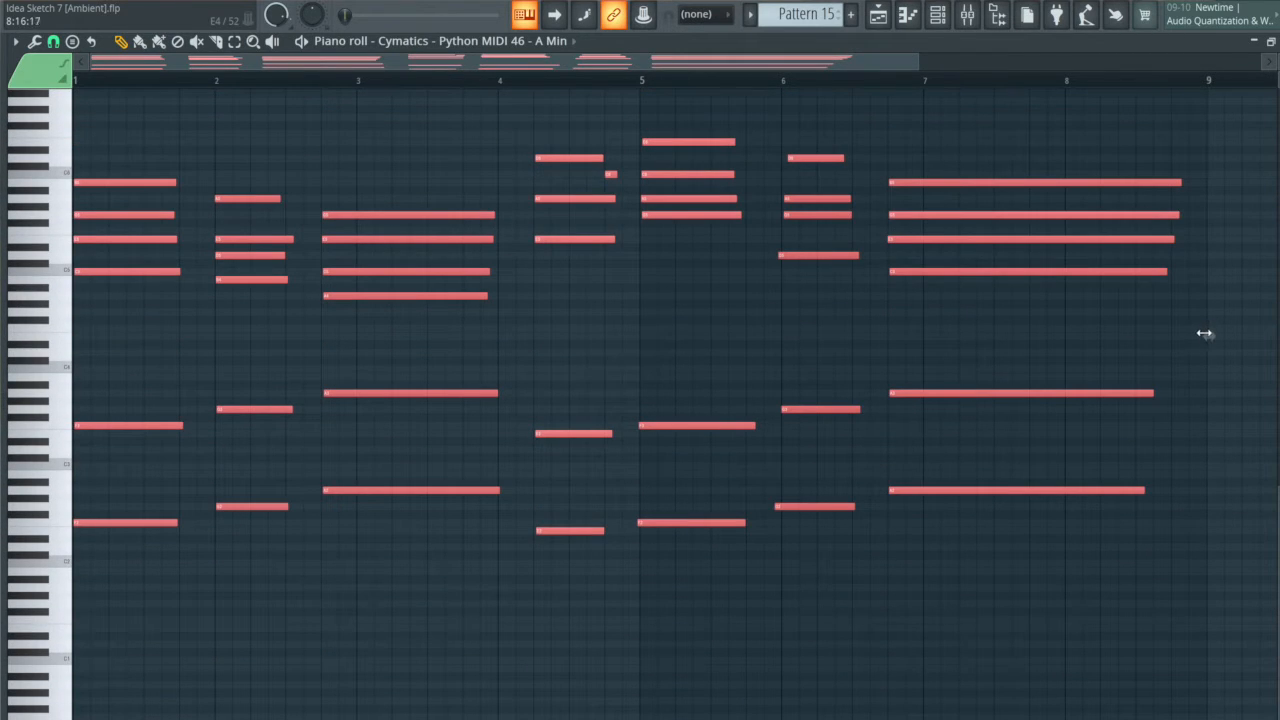
pyautogui.moveTo(1203, 334); pyautogui.dragTo(650, 338)
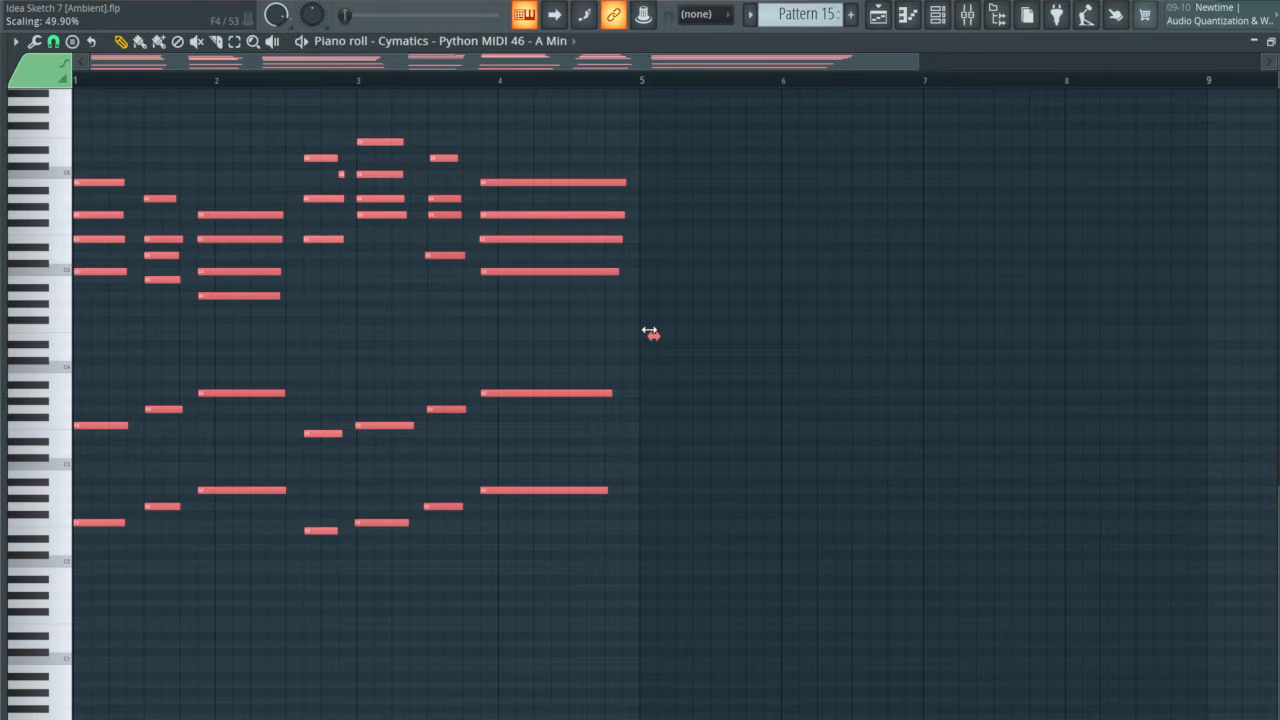
pyautogui.moveTo(650, 330); pyautogui.dragTo(650, 331)
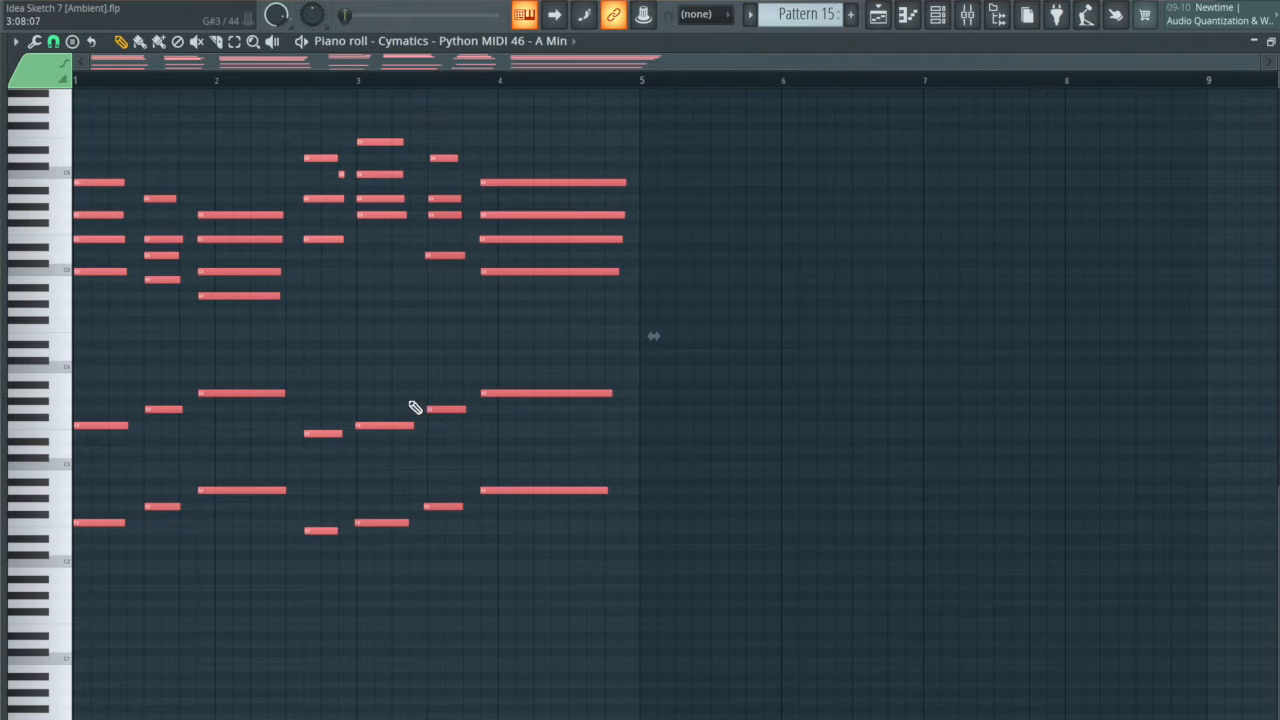
# - Deselect the notes and play back the shortened chords from the piano roll
pyautogui.scroll(5, 360, 408)
pyautogui.scroll(-4, 360, 408)
pyautogui.scroll(2, 378, 383)
pyautogui.scroll(-1, 370, 377)
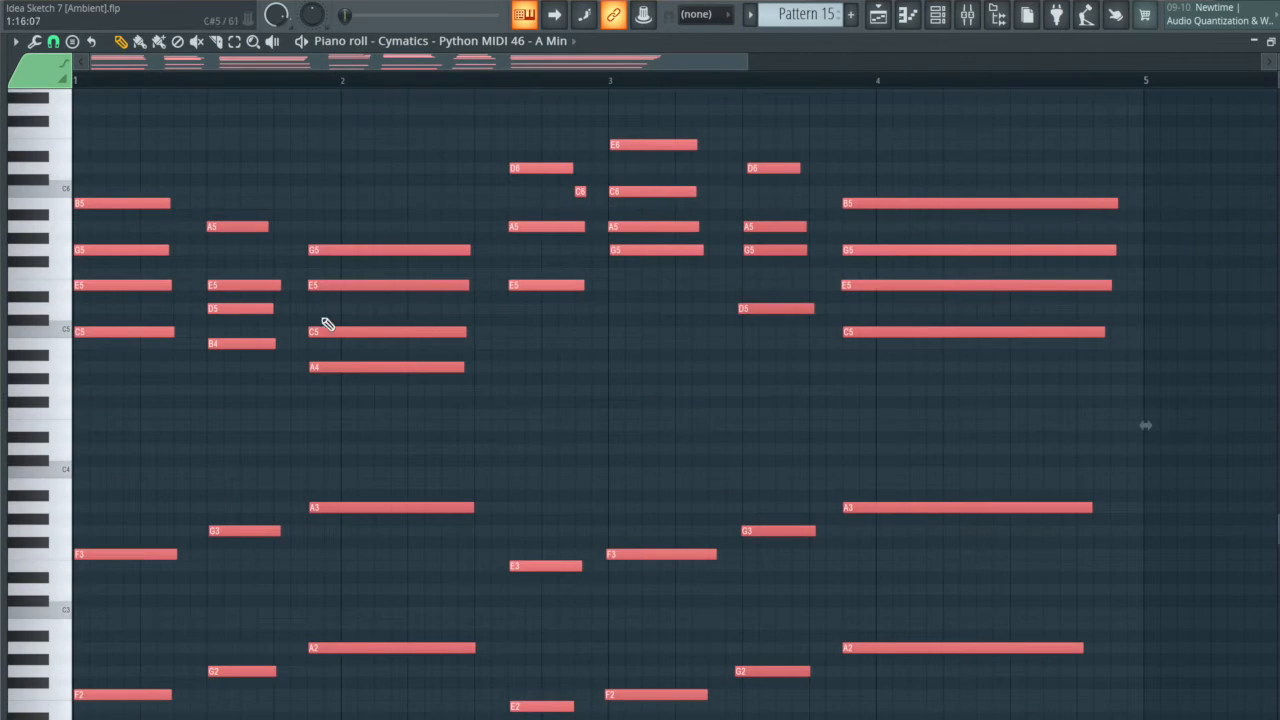
pyautogui.click(252, 134)
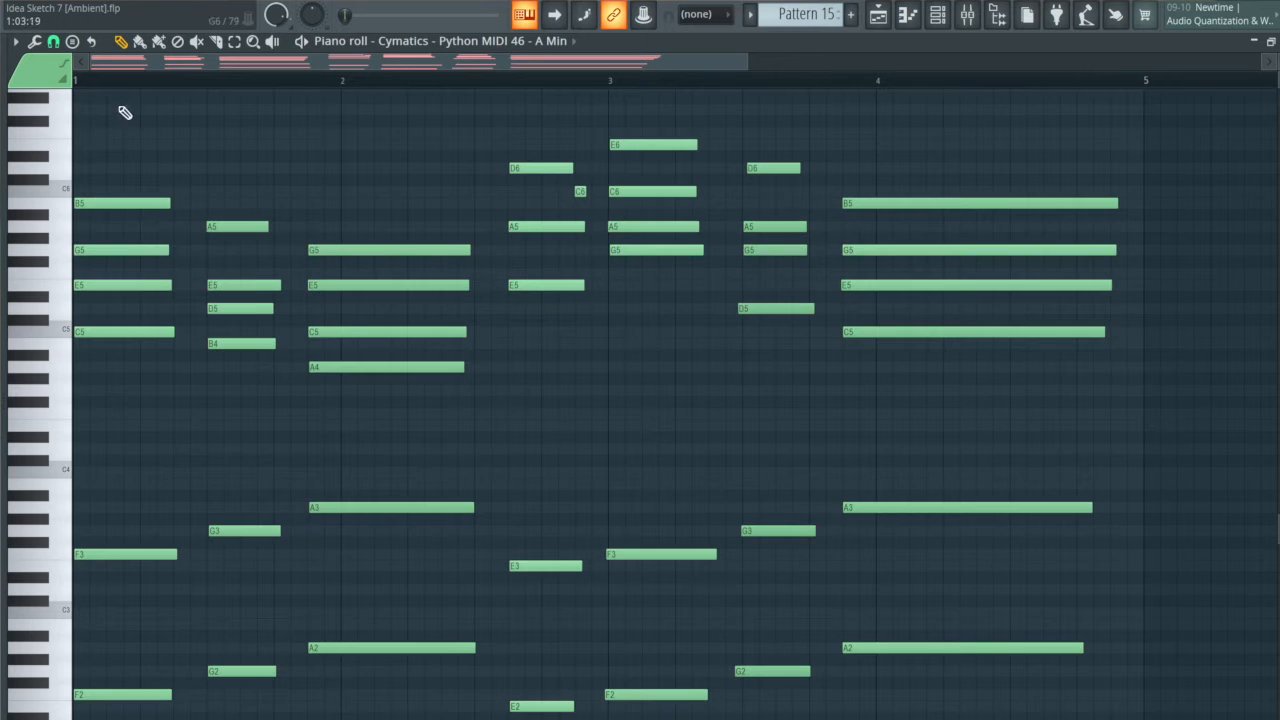
pyautogui.press('space')
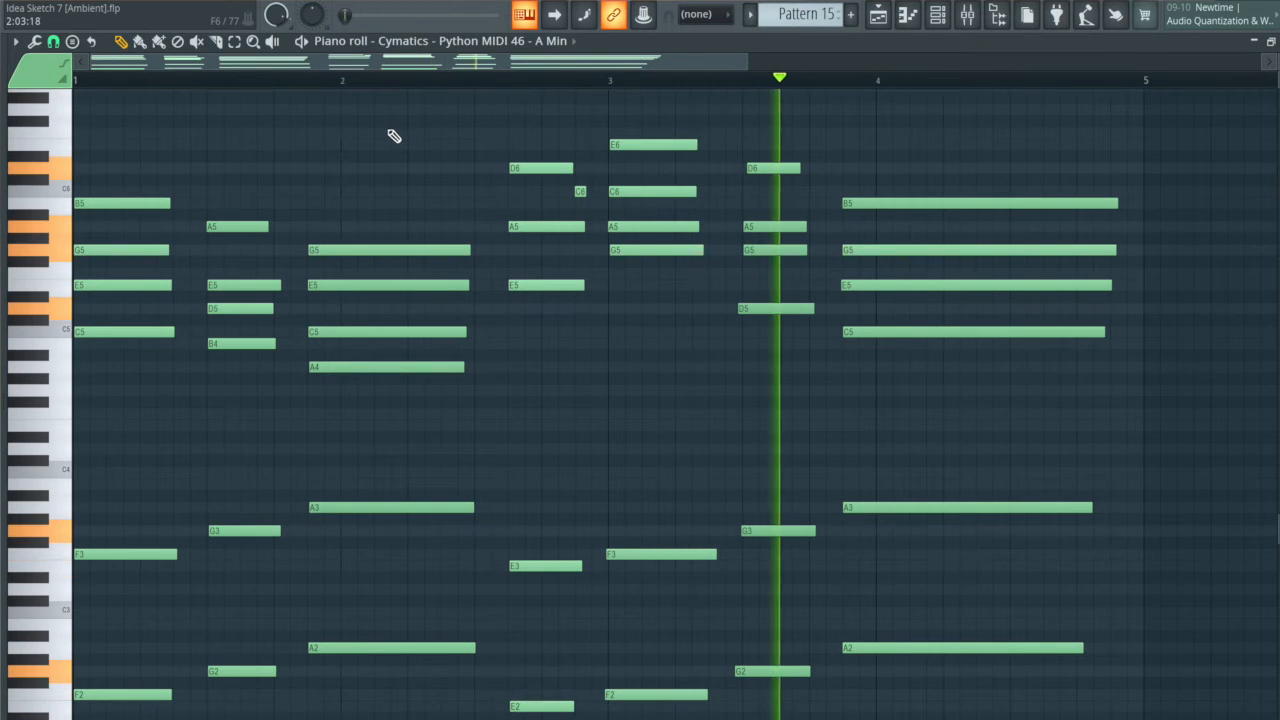
pyautogui.press('space')
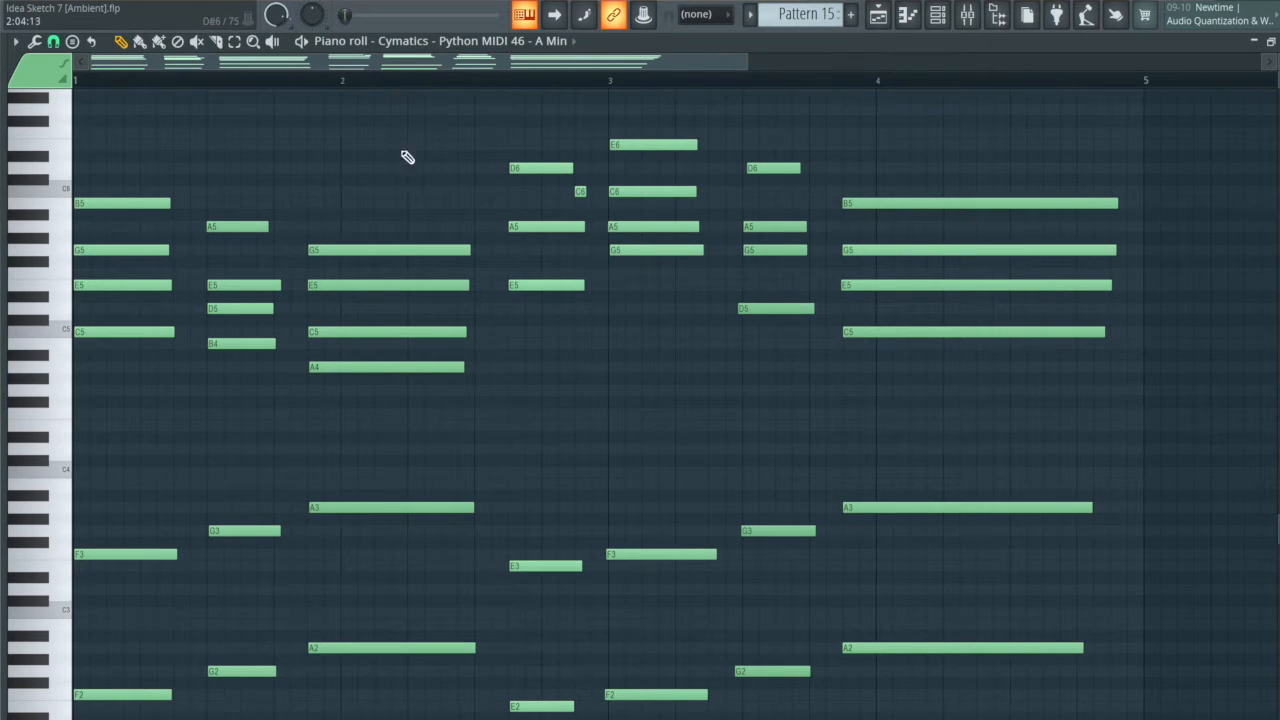
# - Play back Pattern 15's chords in the piano roll
pyautogui.keyDown('ctrl'); pyautogui.rightClick(369, 466); pyautogui.keyUp('ctrl')
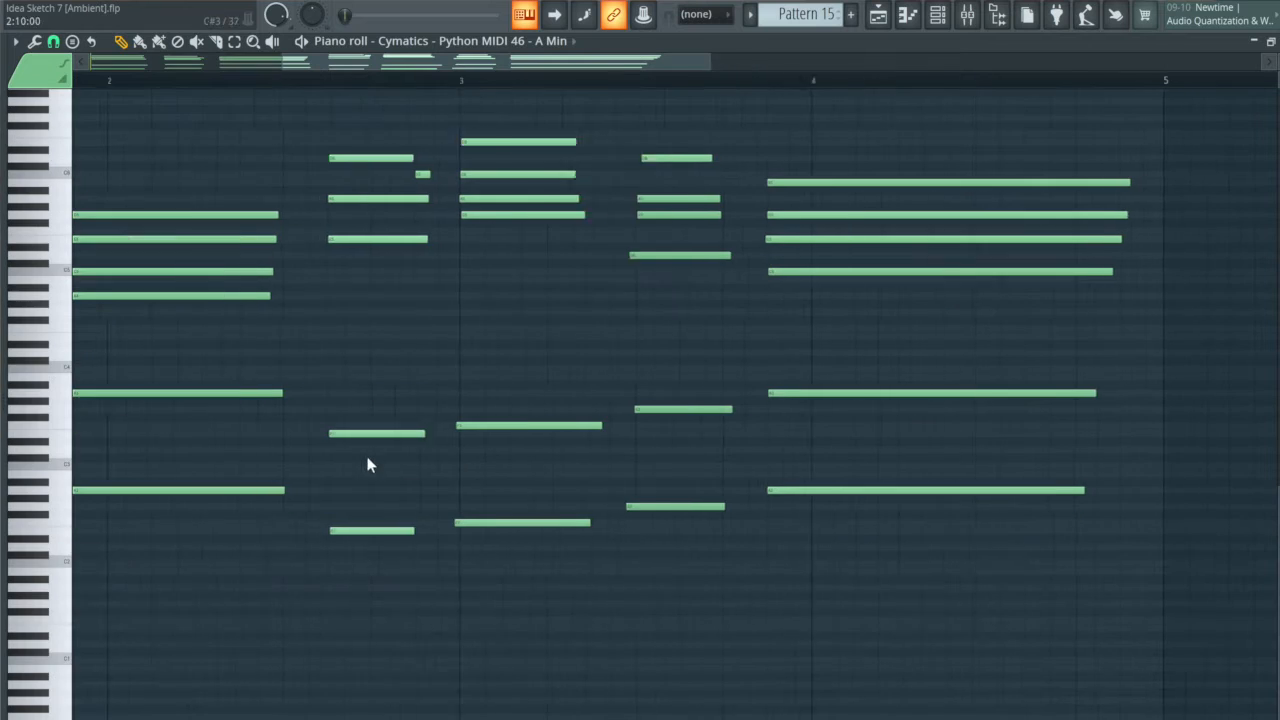
pyautogui.keyDown('alt'); pyautogui.rightClick(384, 408); pyautogui.keyUp('alt')
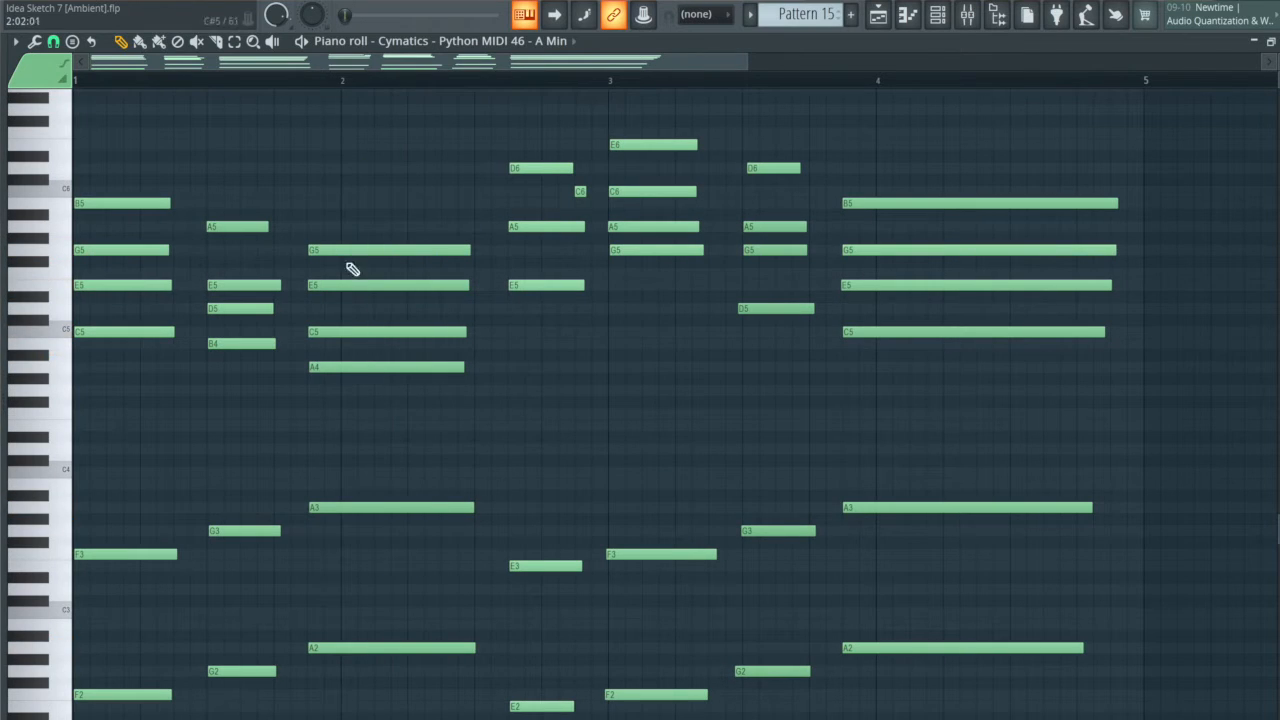
pyautogui.rightClick(317, 83)
pyautogui.rightClick(255, 83)
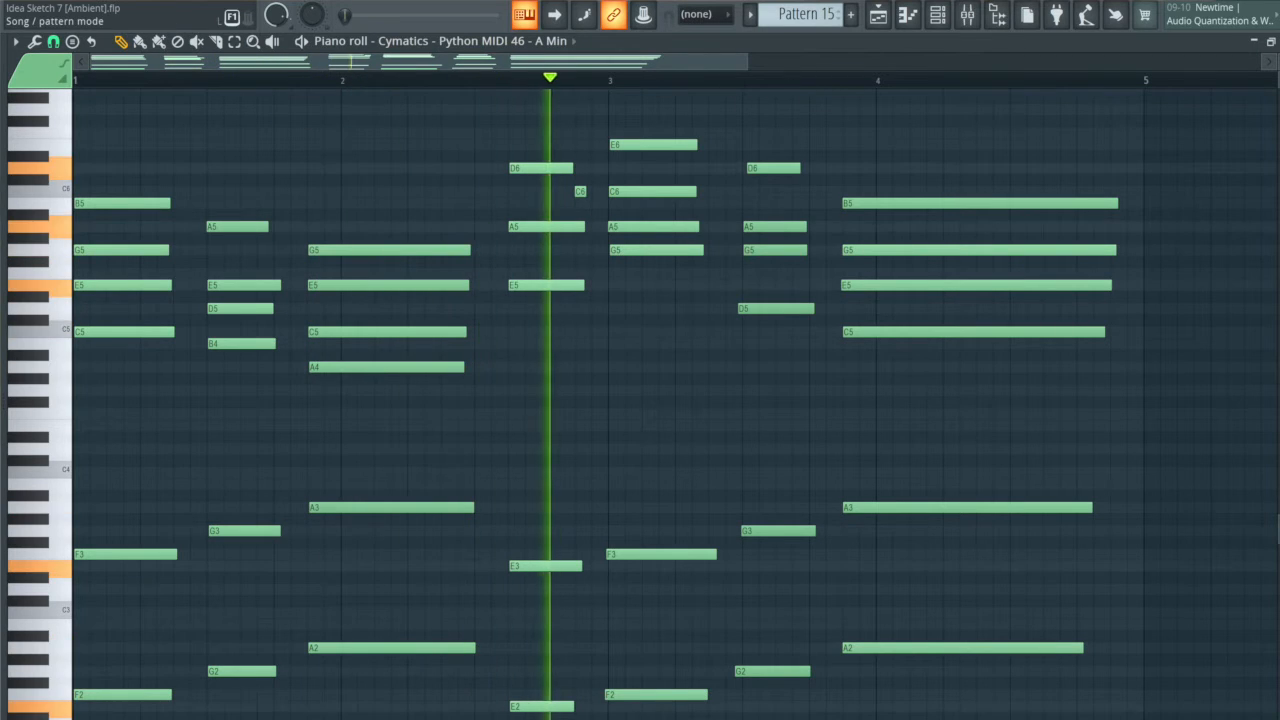
pyautogui.press('F6')
pyautogui.press('F6')
pyautogui.press('space')
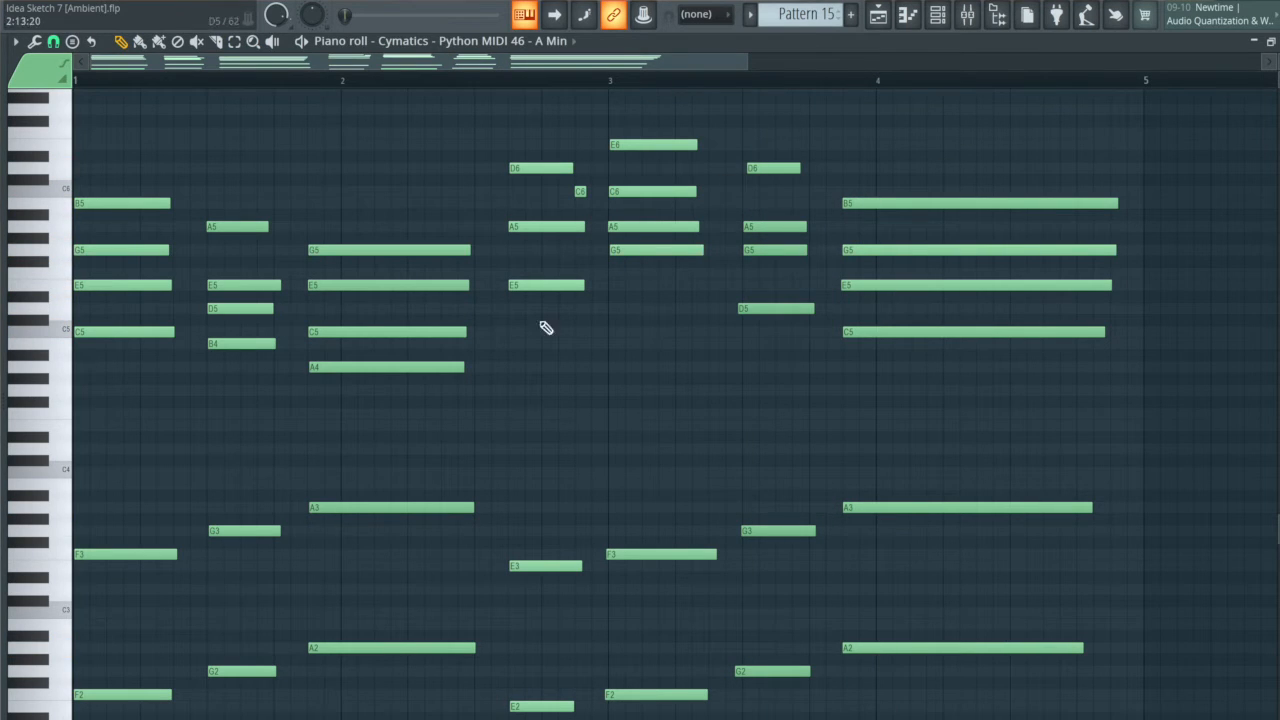
# - Raise the A2 and A3 bass notes of Pattern 15's third chord to C3 and C4
pyautogui.moveTo(365, 497); pyautogui.dragTo(363, 613)
pyautogui.keyDown('ctrl'); pyautogui.click(450, 485); pyautogui.keyUp('ctrl')
pyautogui.press('Escape')
pyautogui.press('Escape')
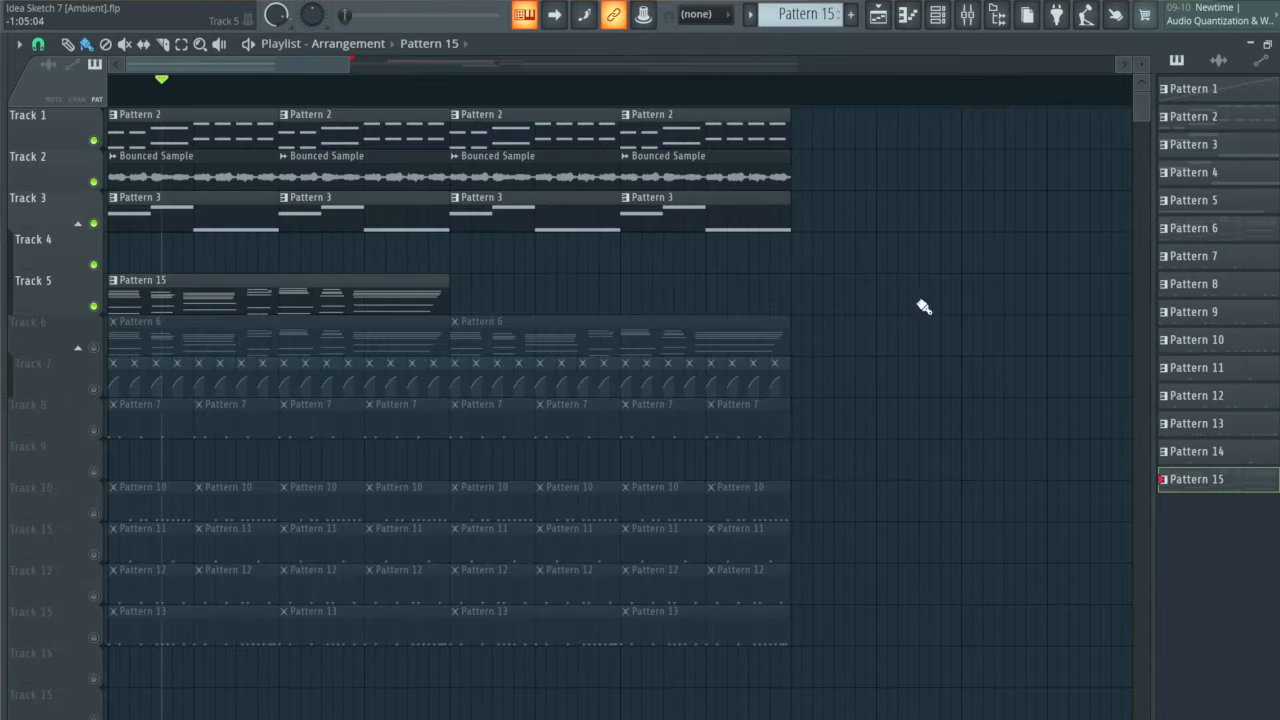
# - Check the bass notes in Pattern 3 and return to Pattern 15's piano roll
pyautogui.doubleClick(520, 220)
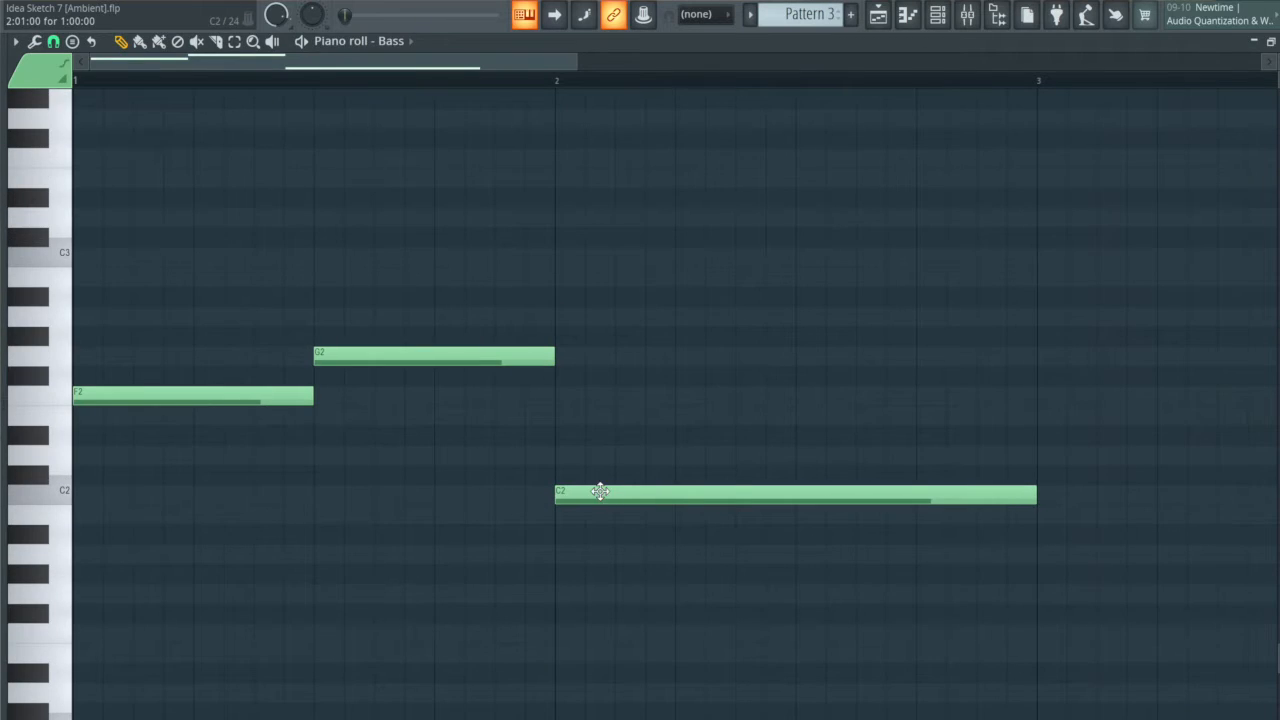
pyautogui.press('Escape')
pyautogui.press('Escape')
pyautogui.doubleClick(247, 291)
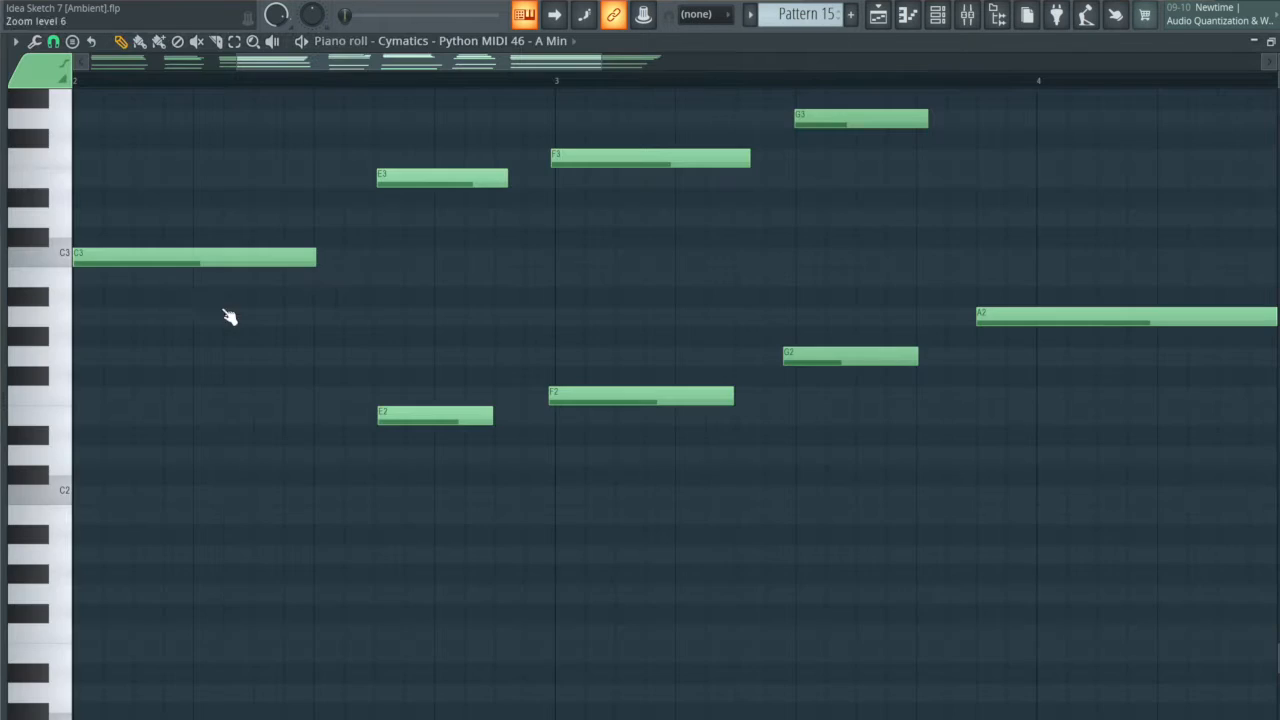
# - Raise the last chord's A2 and A3 notes to C3 and C4, and lower the third chord's A4 note to G4
pyautogui.moveTo(1091, 457); pyautogui.dragTo(1034, 718)
pyautogui.moveTo(934, 648); pyautogui.dragTo(928, 605)
pyautogui.keyDown('ctrl'); pyautogui.click(1012, 706); pyautogui.keyUp('ctrl')
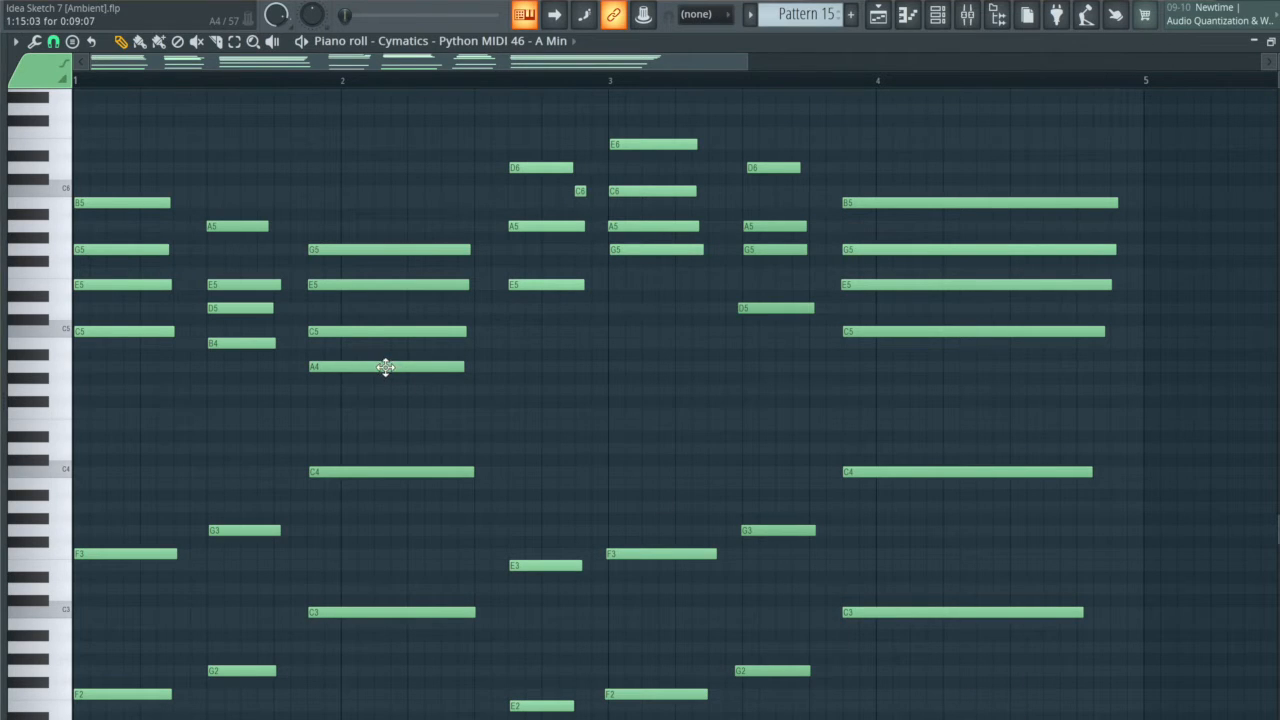
pyautogui.moveTo(384, 369); pyautogui.dragTo(383, 393)
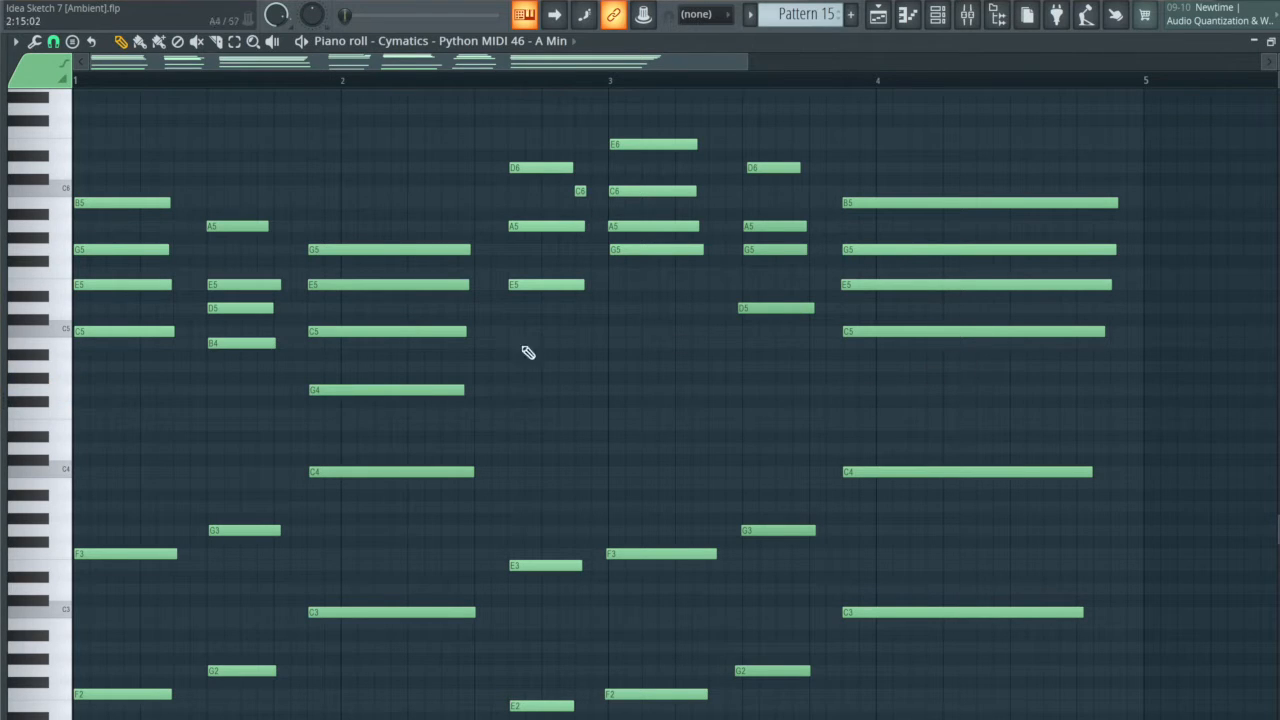
# - Play back the edited chords and delete the Pattern 15 clip from Track 5 in the playlist
pyautogui.press('space')
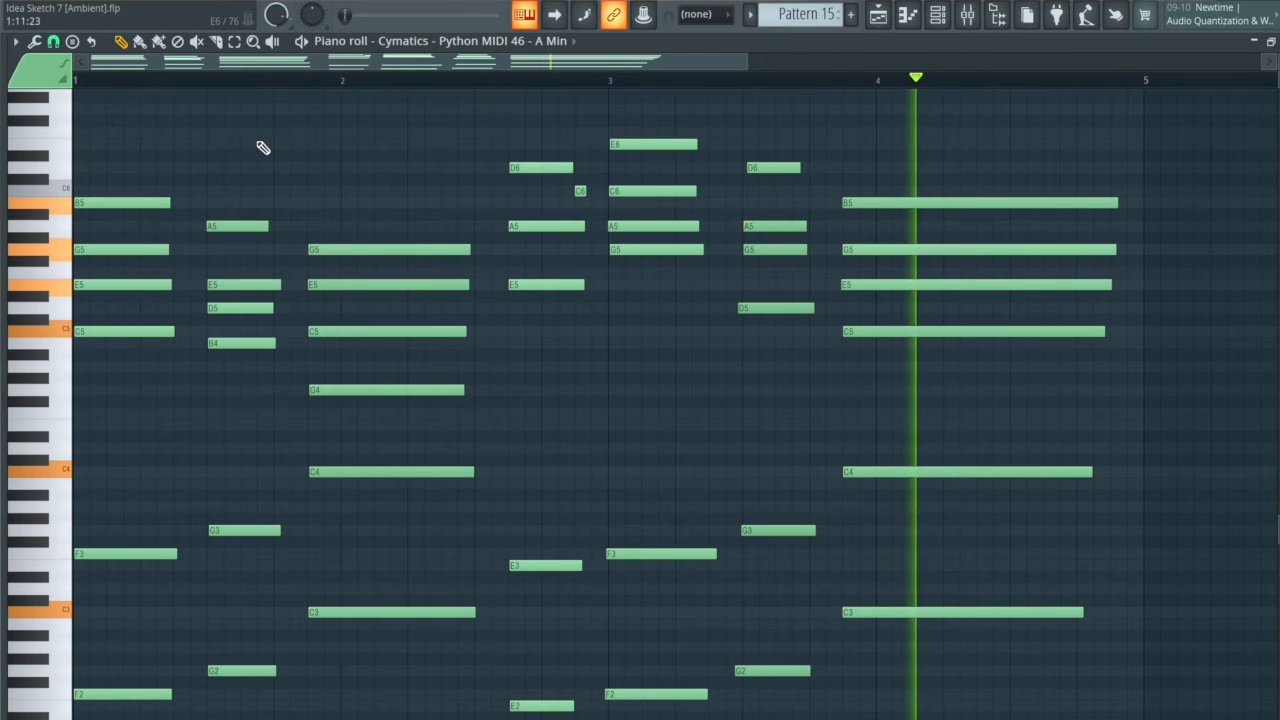
pyautogui.press('space')
pyautogui.press('Escape')
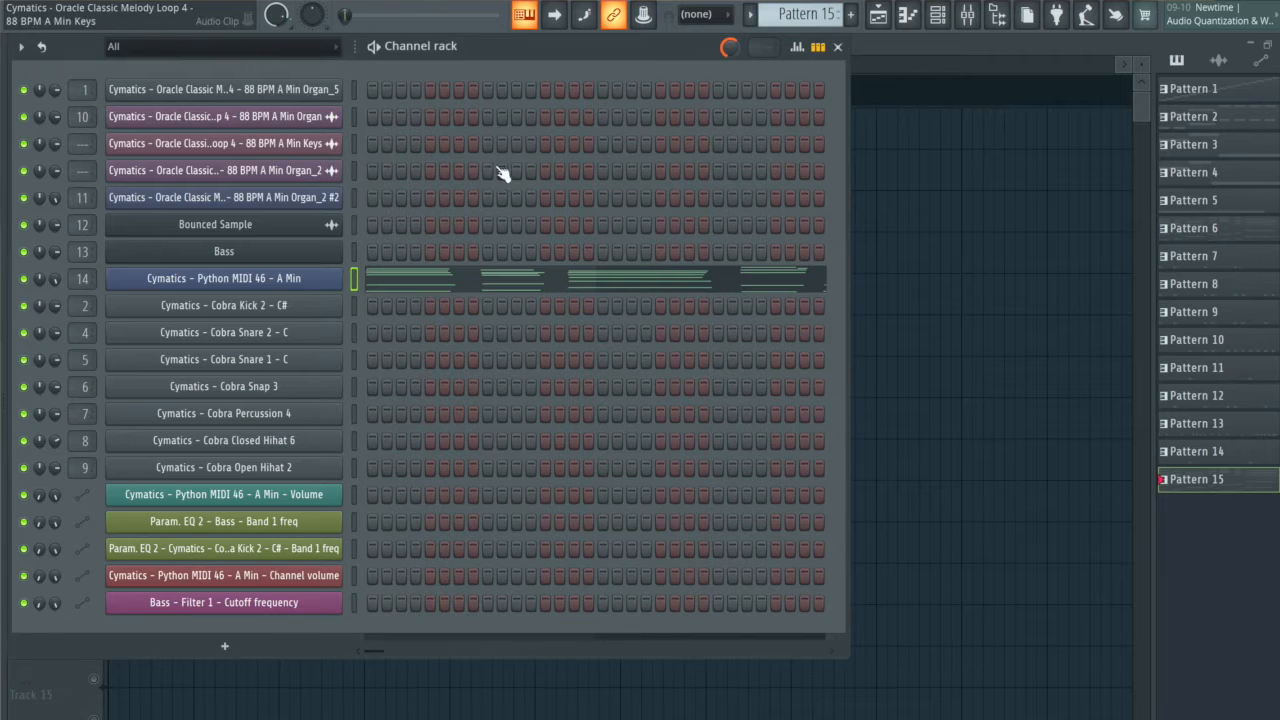
pyautogui.press('Escape')
pyautogui.rightClick(309, 289)
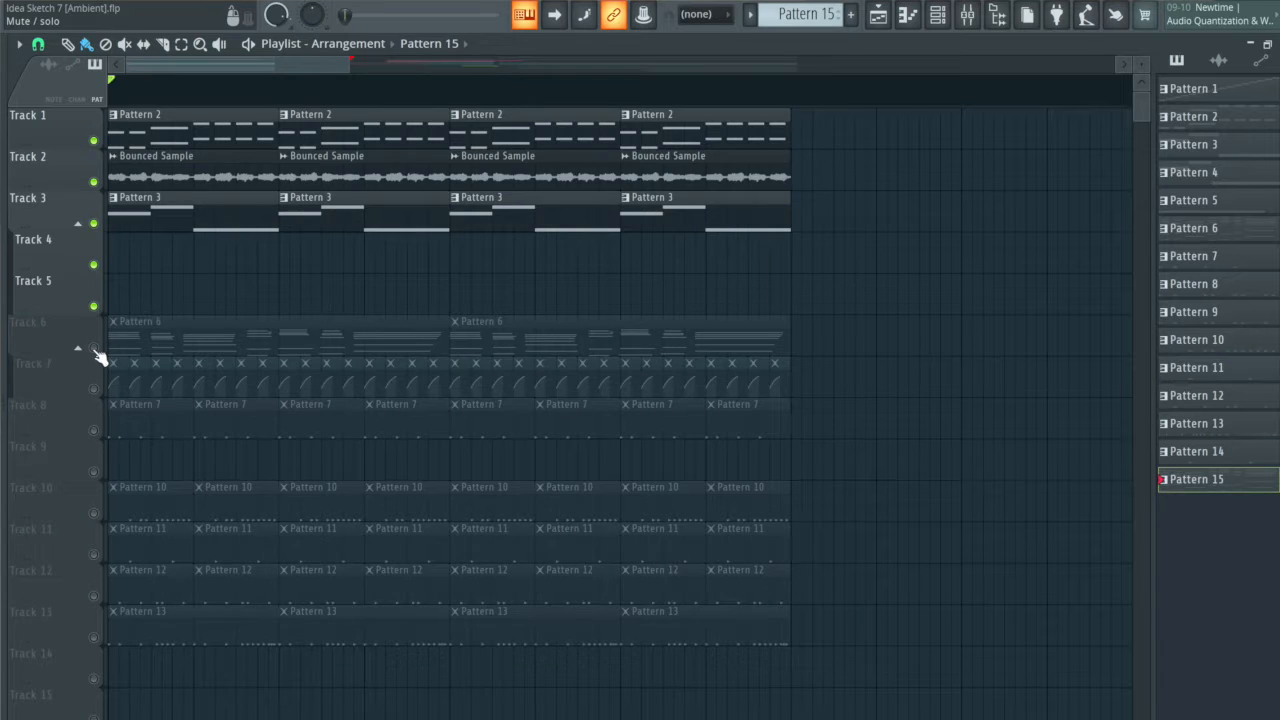
# - Inspect the effects on the Python MIDI 46 mixer track and its send to the Piano Reverb Channel
pyautogui.press('F6')
pyautogui.press('F9')
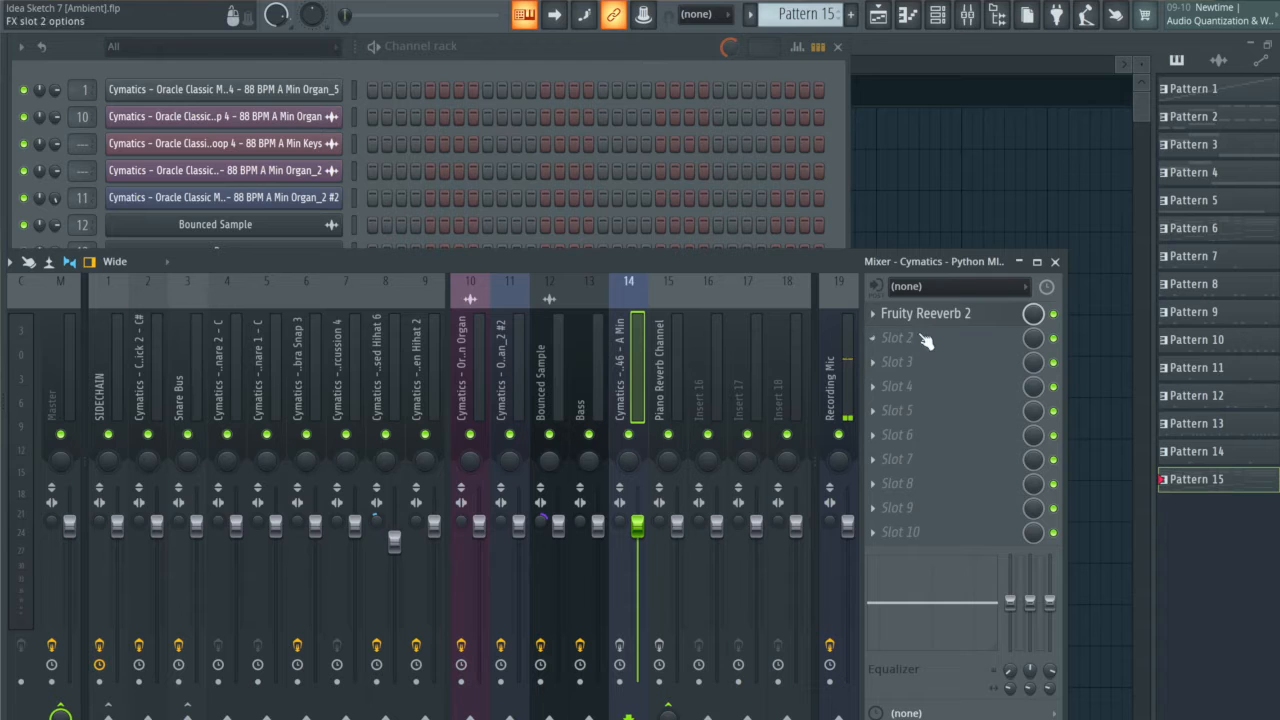
pyautogui.click(660, 362)
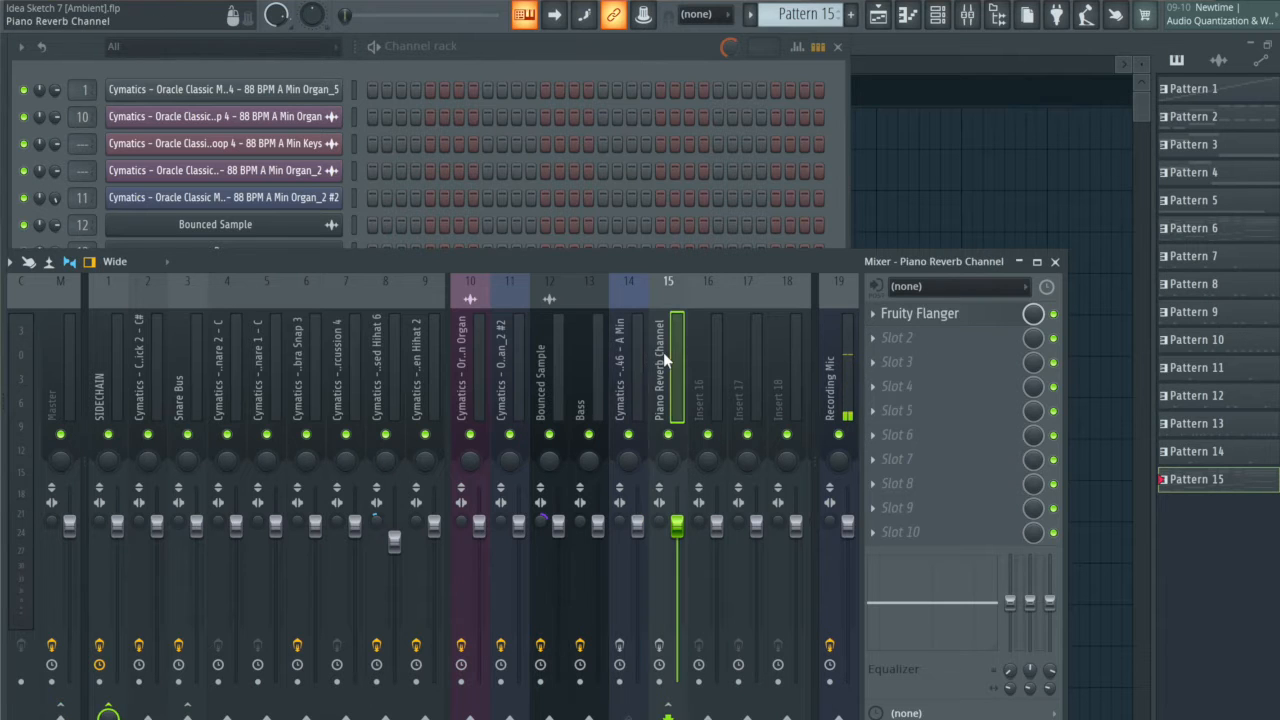
pyautogui.click(632, 395)
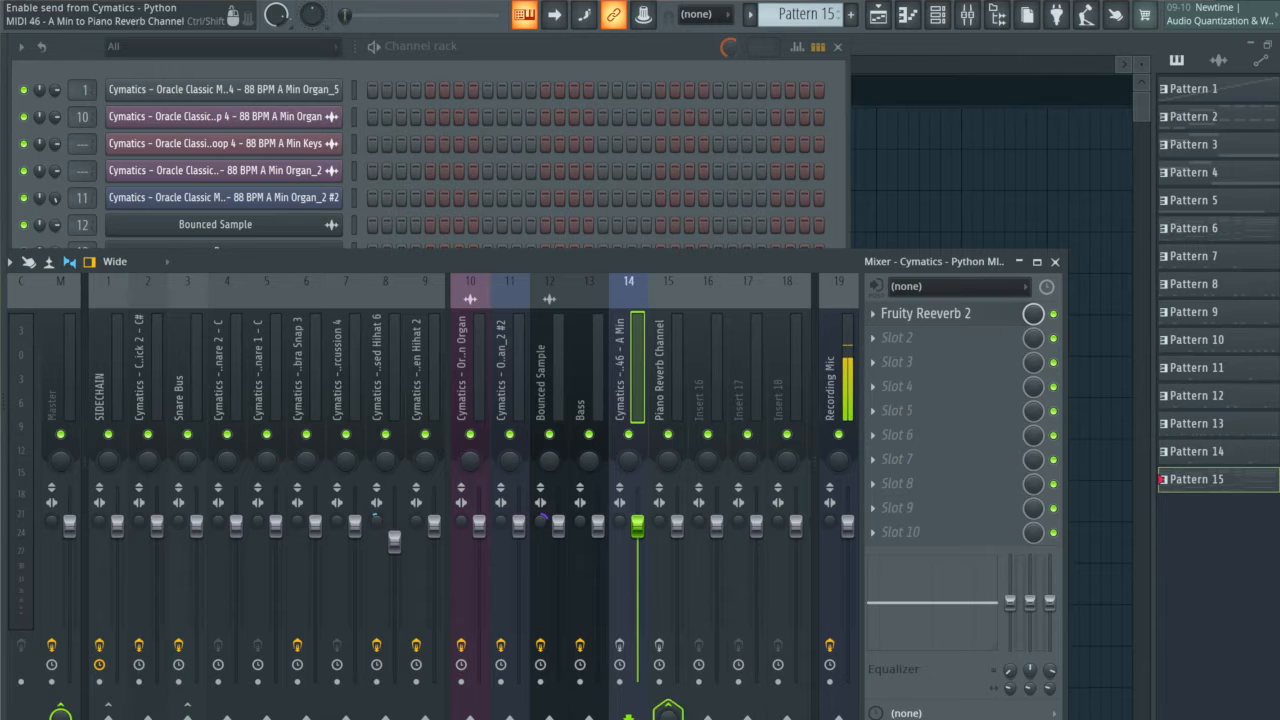
pyautogui.rightClick(670, 697)
pyautogui.click(711, 506)
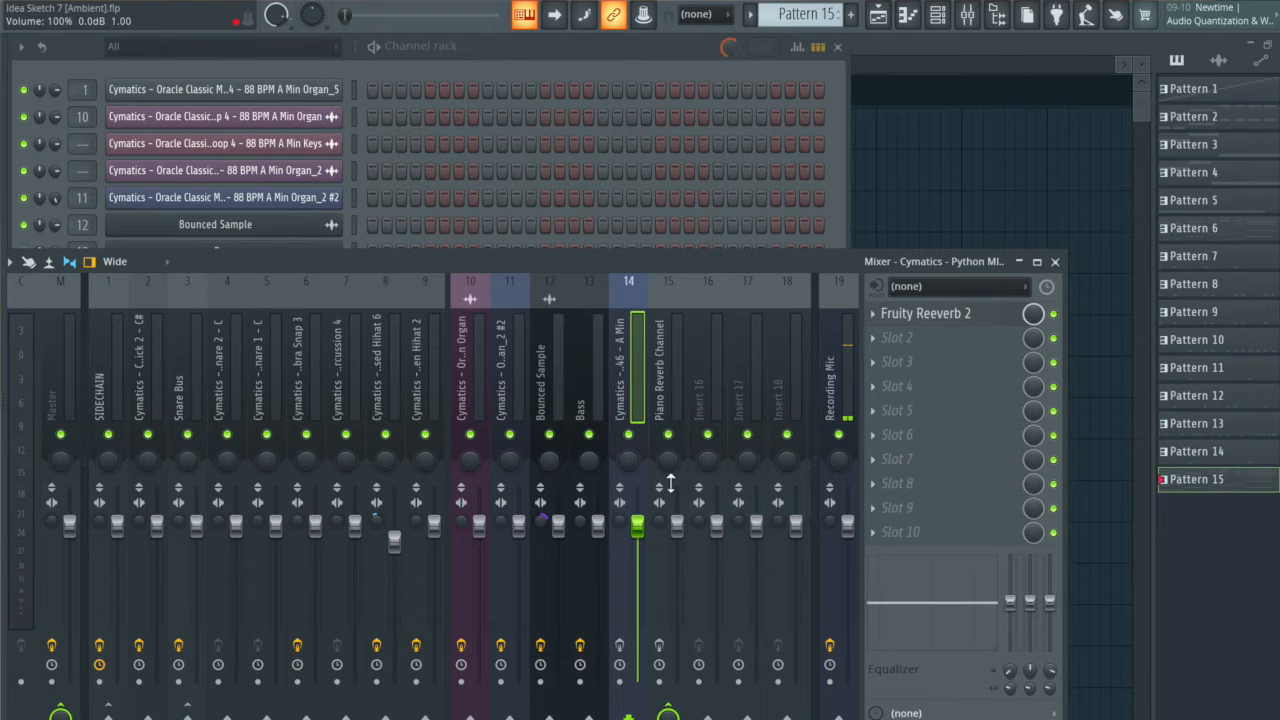
# - Examine the Fruity Flanger settings on the Piano Reverb Channel and return to the playlist
pyautogui.click(668, 370)
pyautogui.click(918, 314)
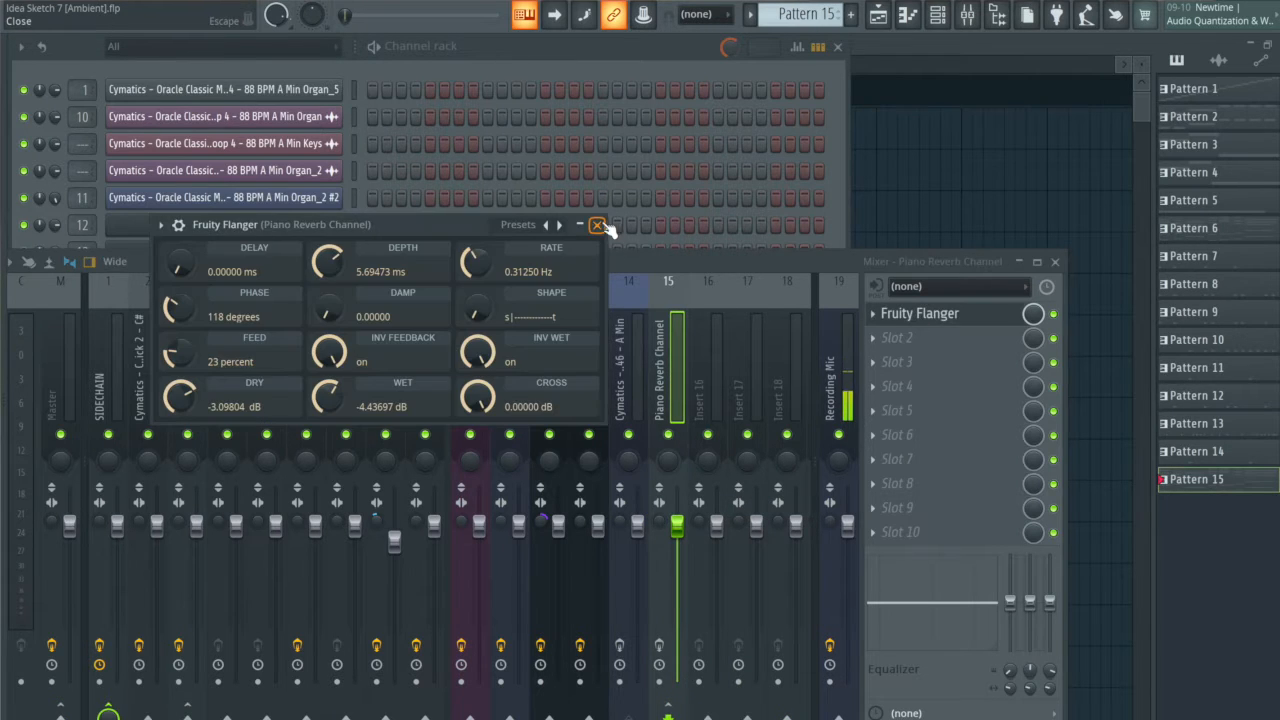
pyautogui.click(598, 222)
pyautogui.click(885, 192)
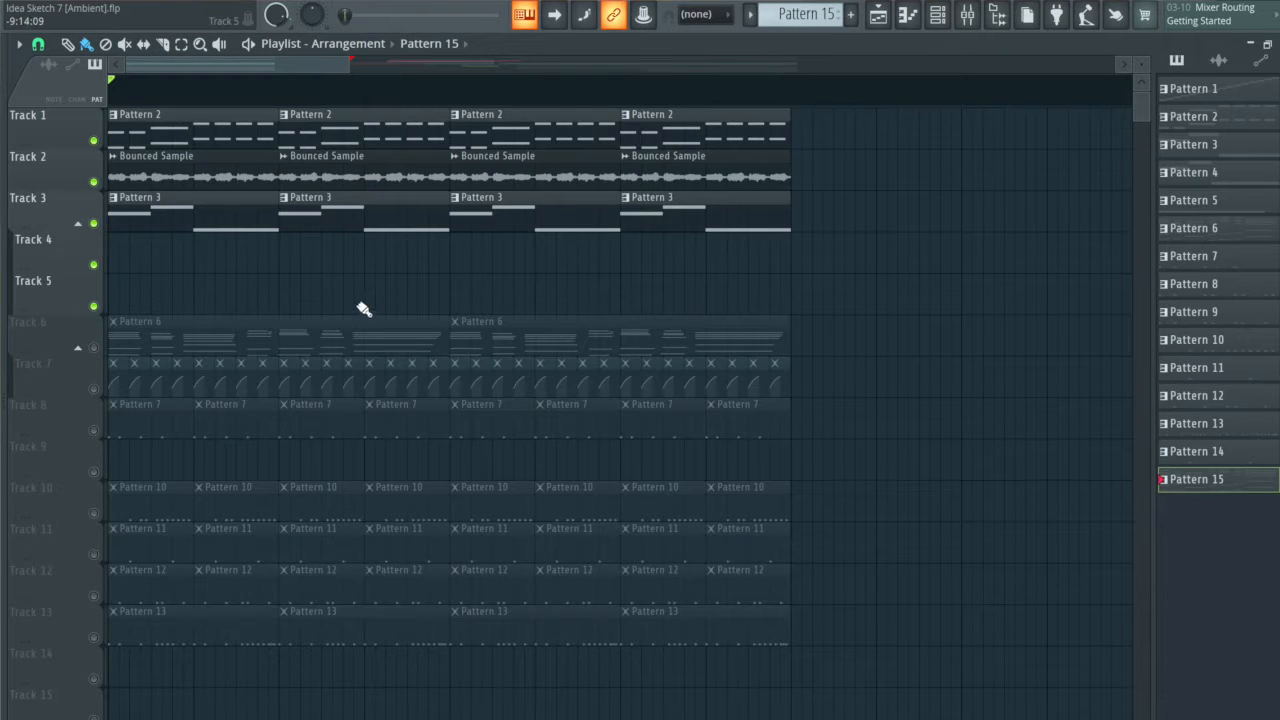
# - Unmute Tracks 6 and 7 and play them soloed
pyautogui.click(95, 349)
pyautogui.click(96, 390)
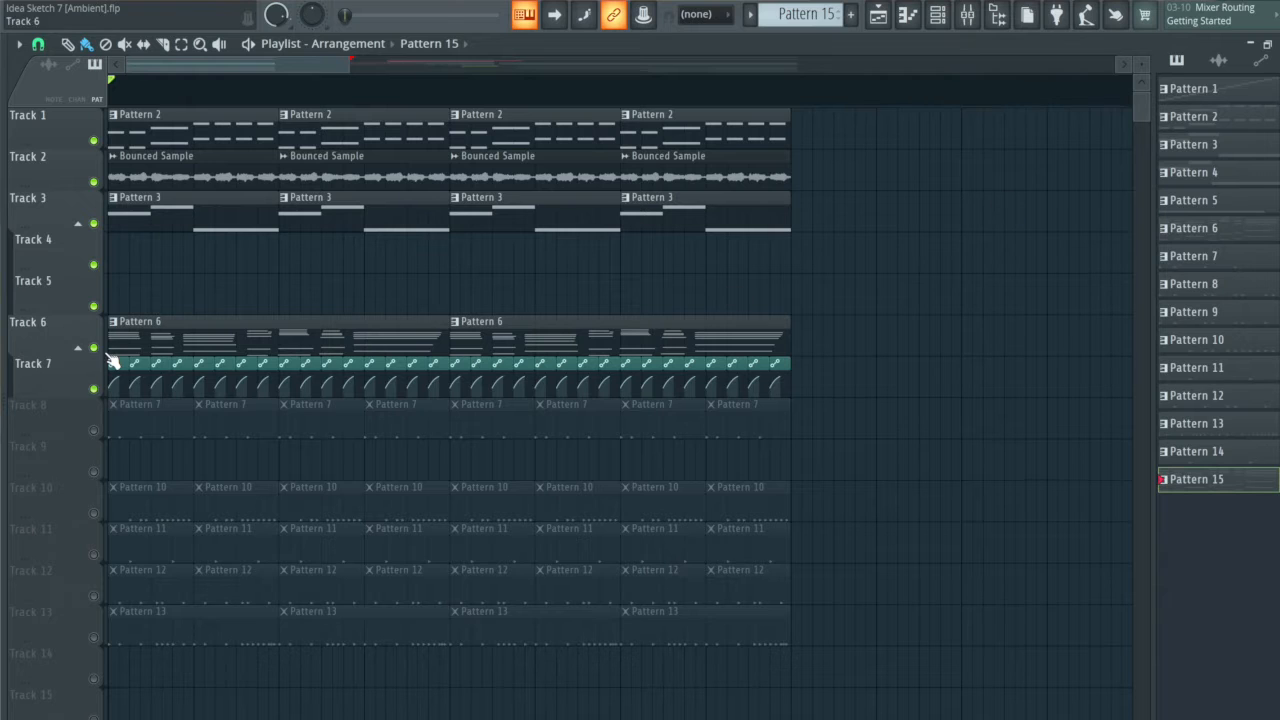
pyautogui.rightClick(97, 352)
pyautogui.press('space')
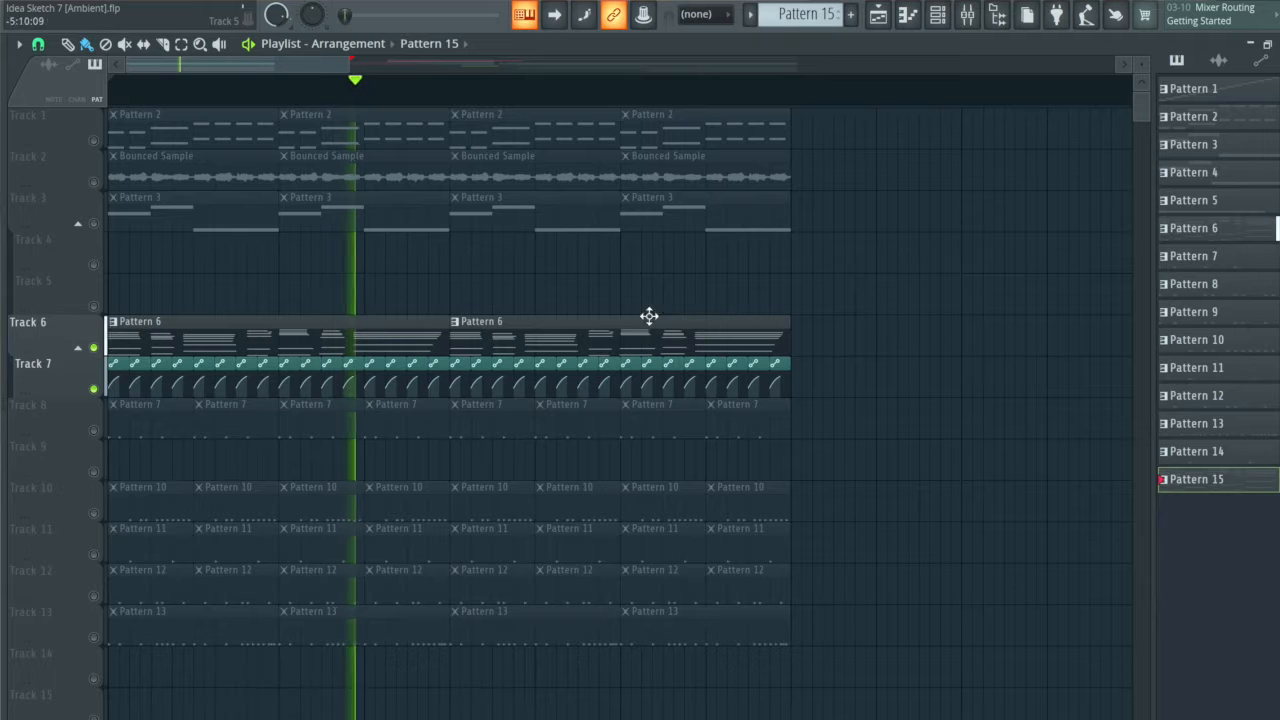
# - Open Pattern 6 in the piano roll and enlarge the control area to show the note velocities
pyautogui.doubleClick(254, 337)
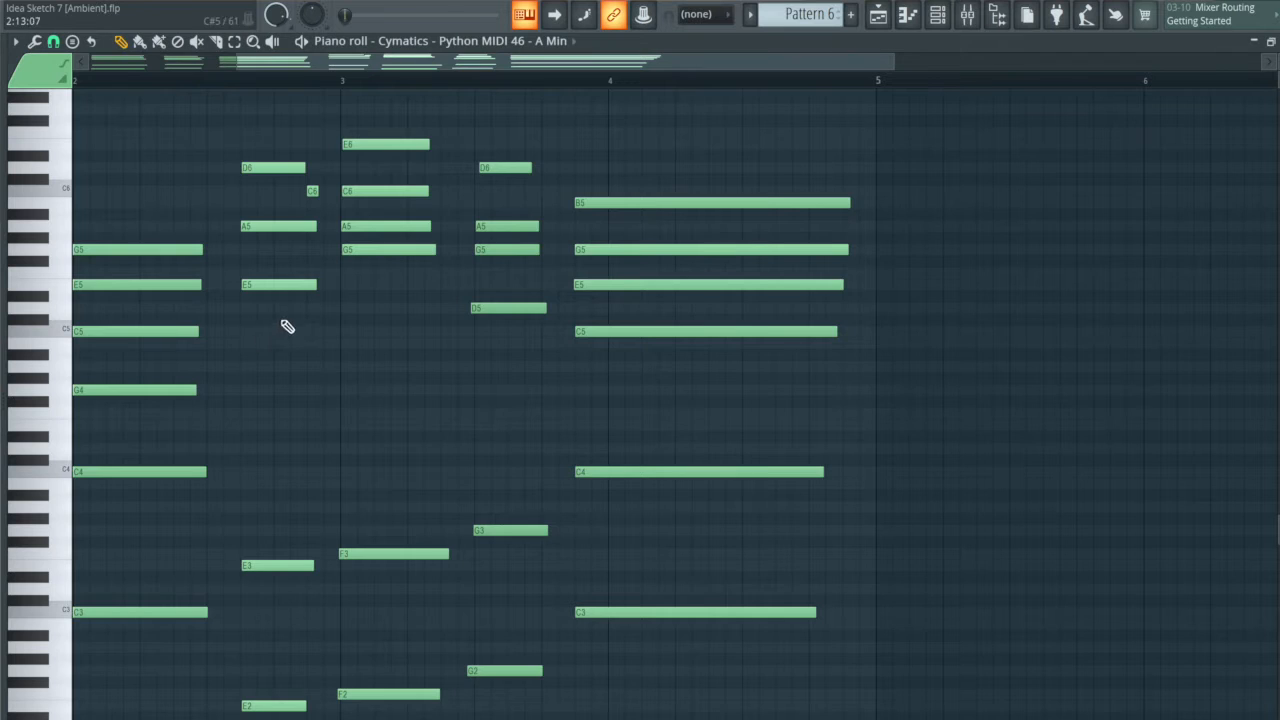
pyautogui.moveTo(497, 716); pyautogui.dragTo(497, 434)
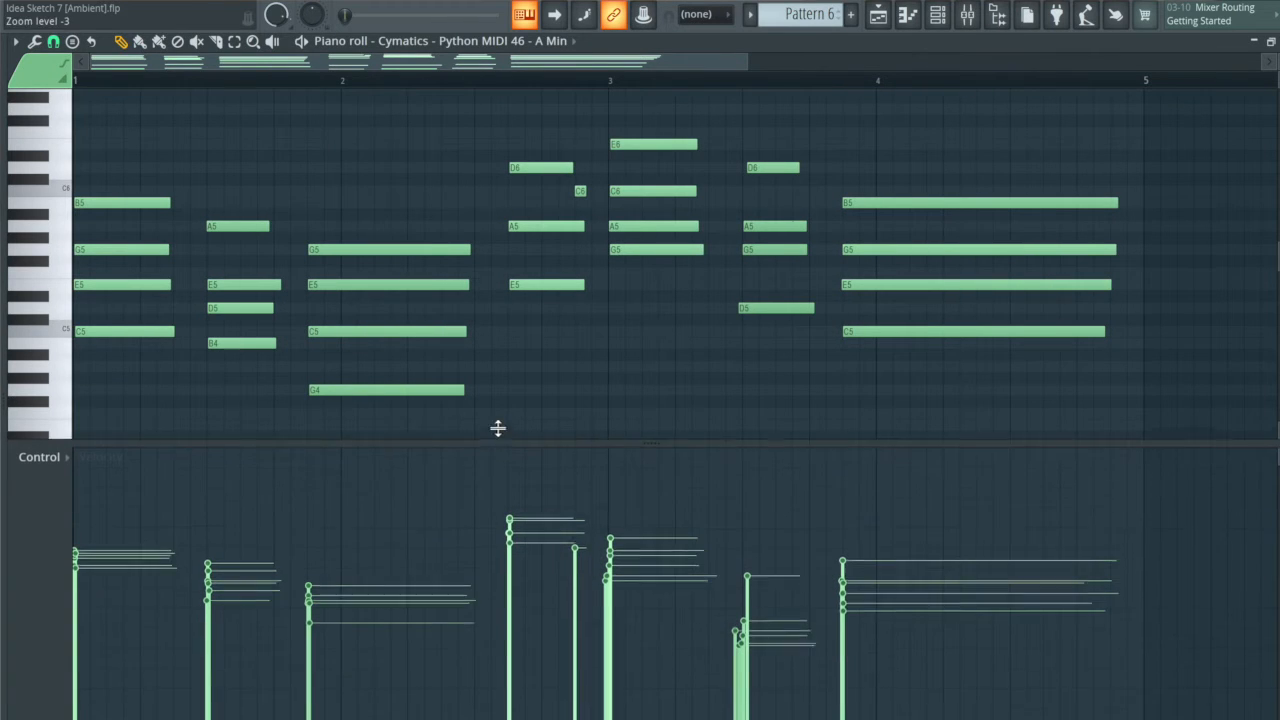
pyautogui.scroll(-6, 594, 220)
# - Slightly lower the velocity of all notes in the chord just before bar 3 of Pattern 6, and play back that passage
pyautogui.moveTo(541, 338); pyautogui.dragTo(543, 162)
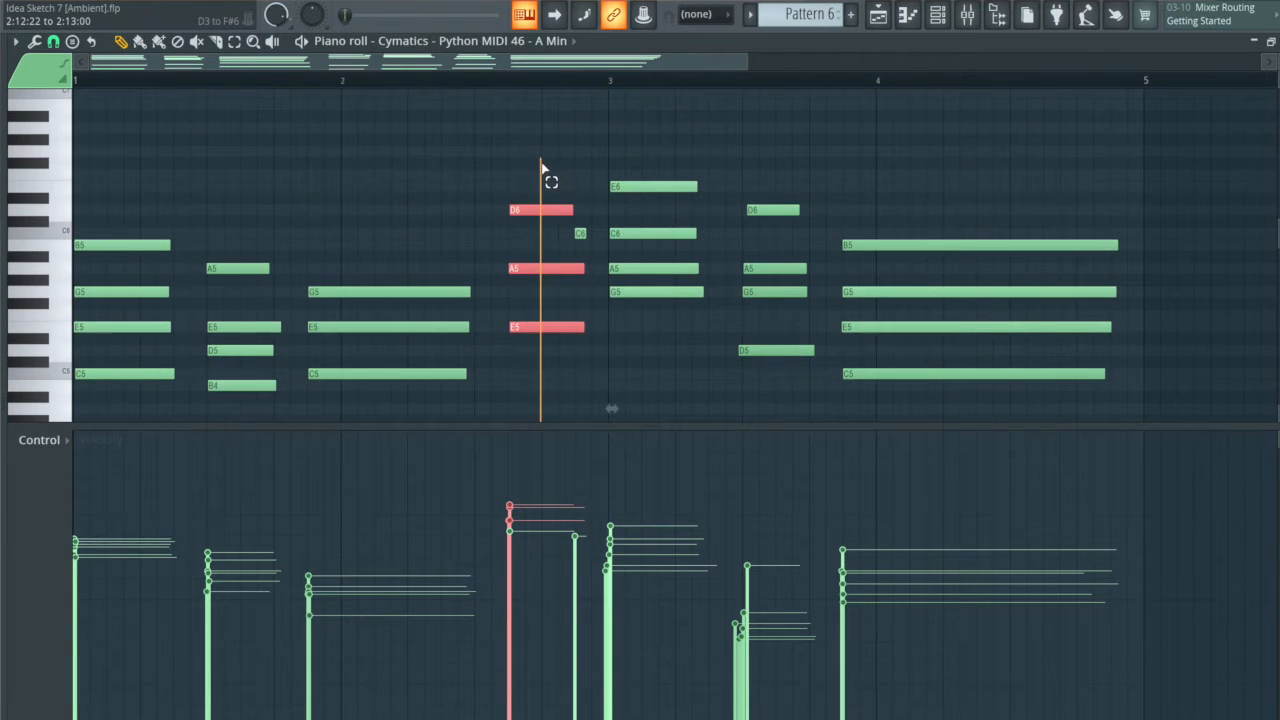
pyautogui.scroll(-10, 540, 166)
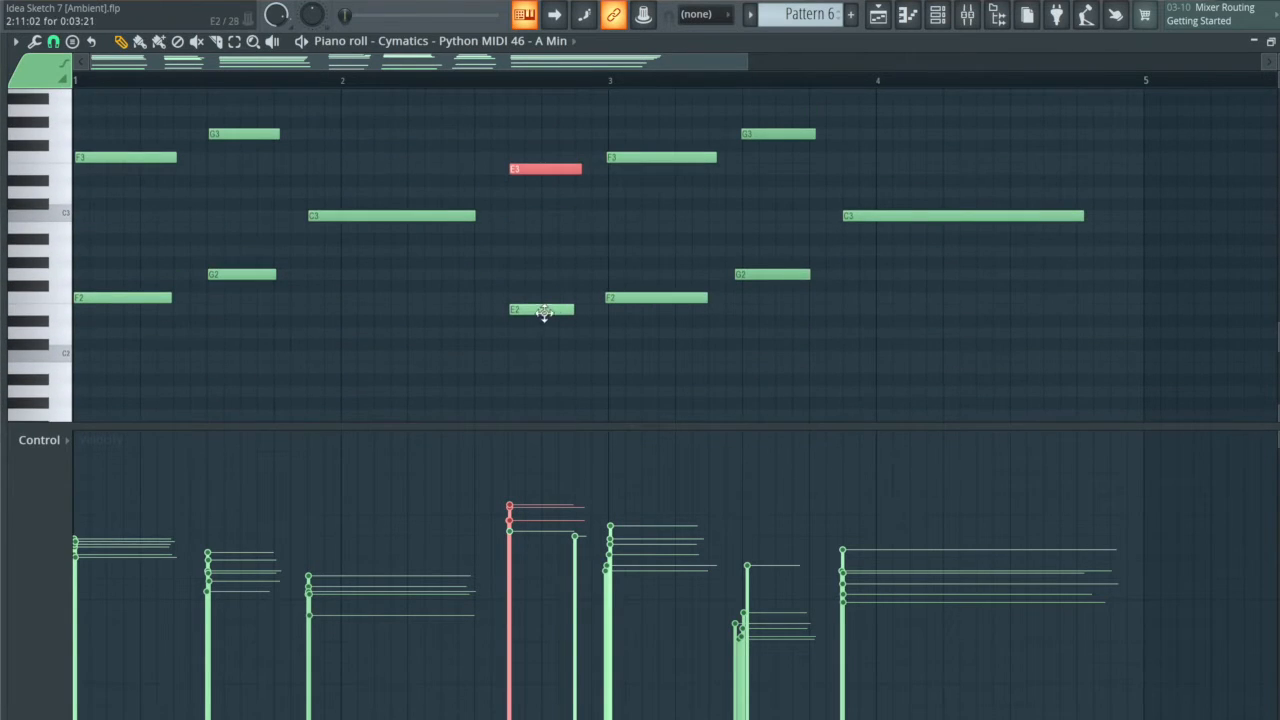
pyautogui.scroll(-2, 541, 307)
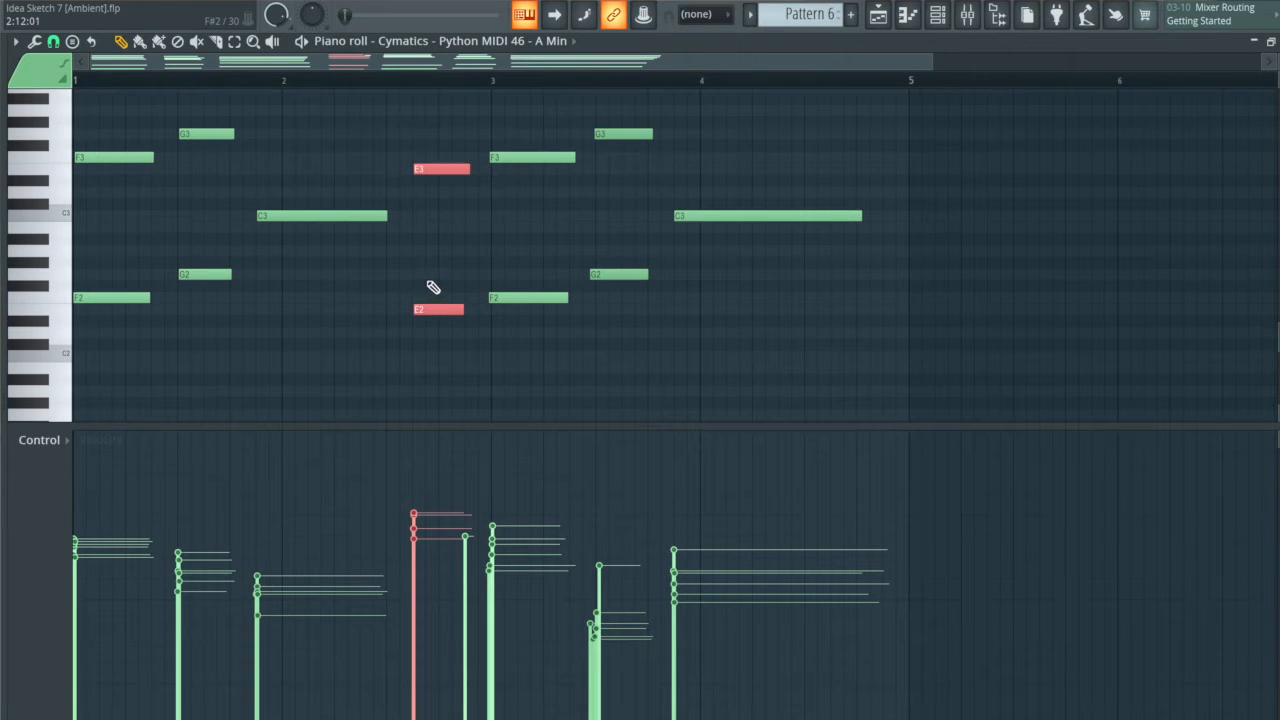
pyautogui.click(357, 84)
pyautogui.press('space')
pyautogui.press('space')
pyautogui.press('space')
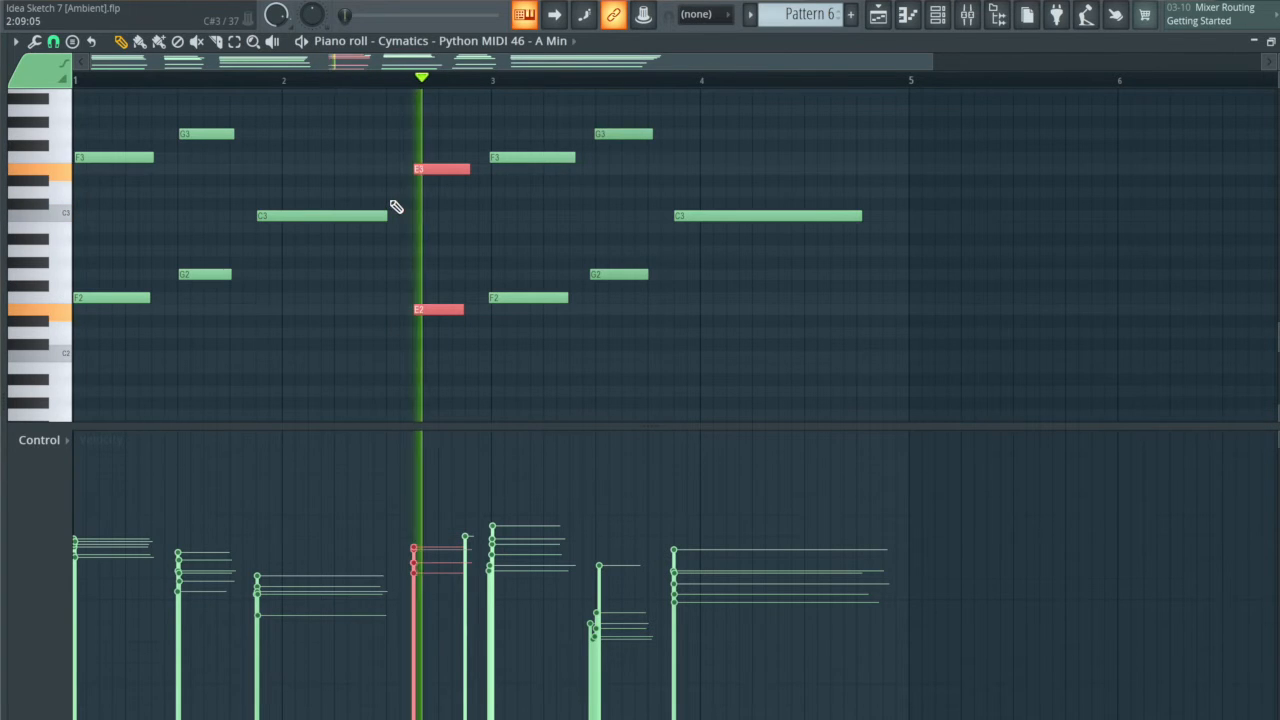
pyautogui.press('space')
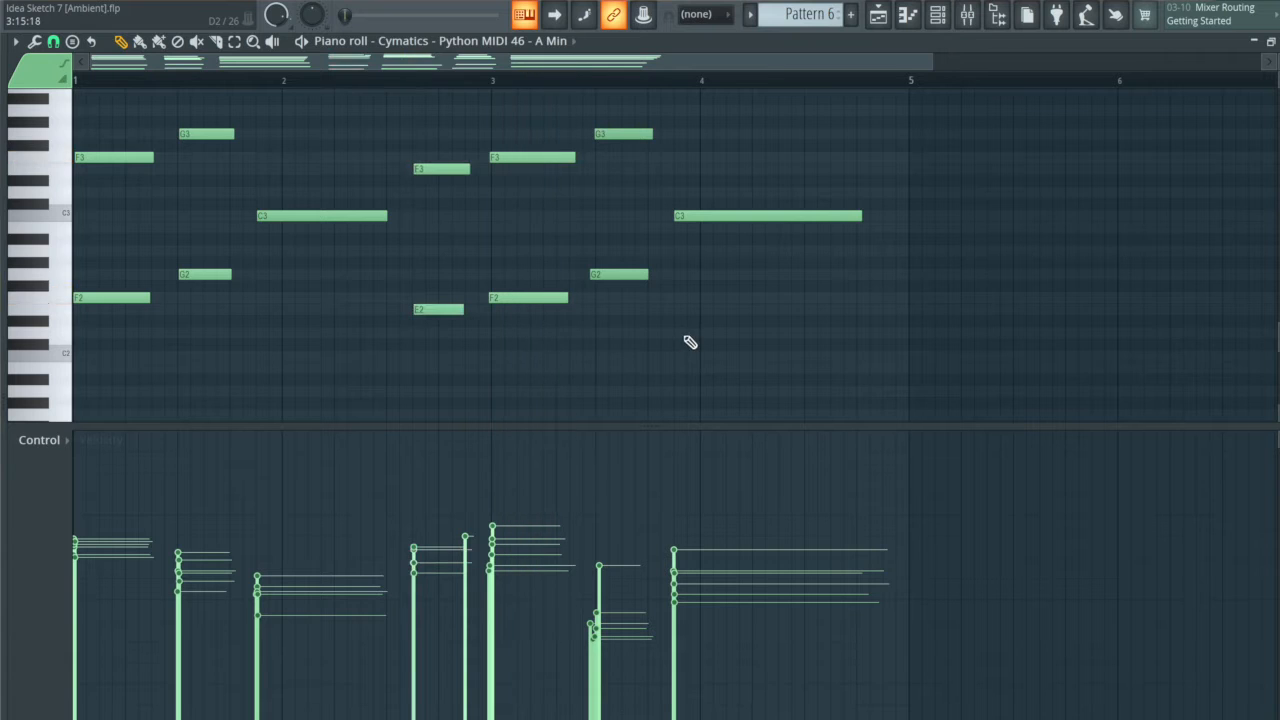
pyautogui.press('Escape')
pyautogui.press('Escape')
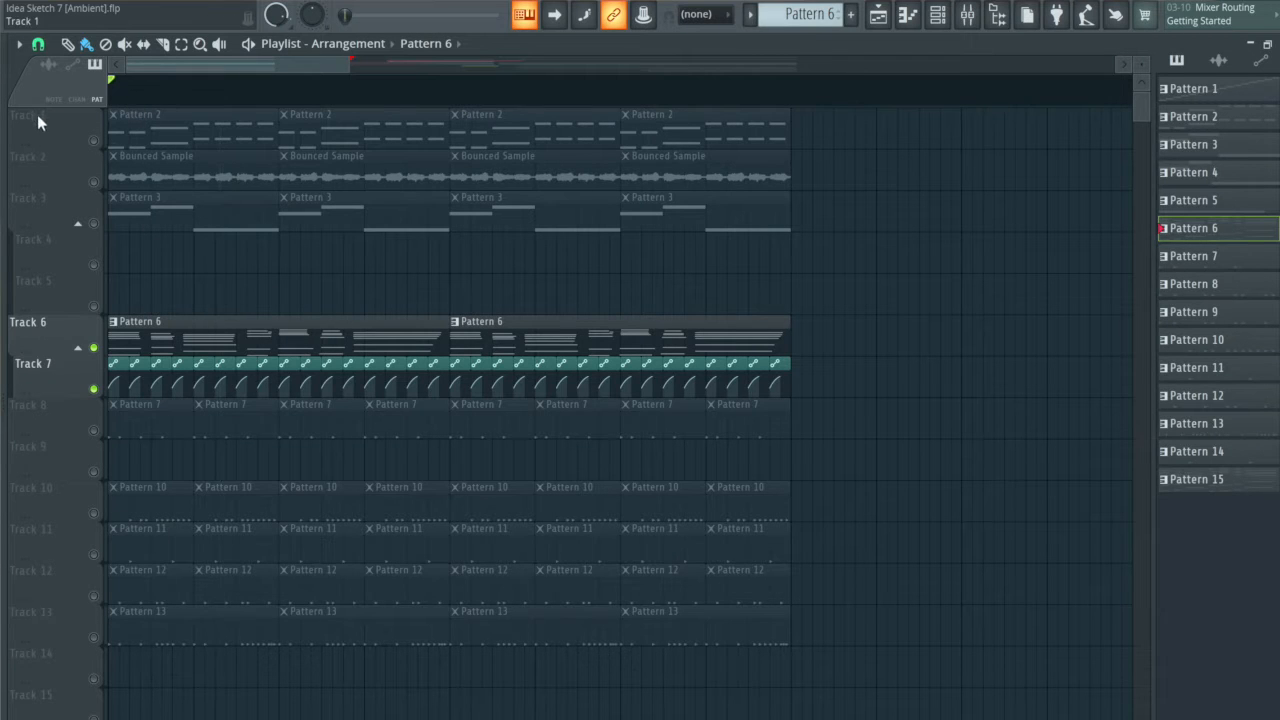
# - Take Tracks 6 and 7 out of solo and play them together with Tracks 1 to 3
pyautogui.rightClick(94, 348)
pyautogui.rightClick(94, 348)
pyautogui.click(94, 389)
pyautogui.click(94, 223)
pyautogui.click(94, 181)
pyautogui.click(94, 140)
pyautogui.press('space')
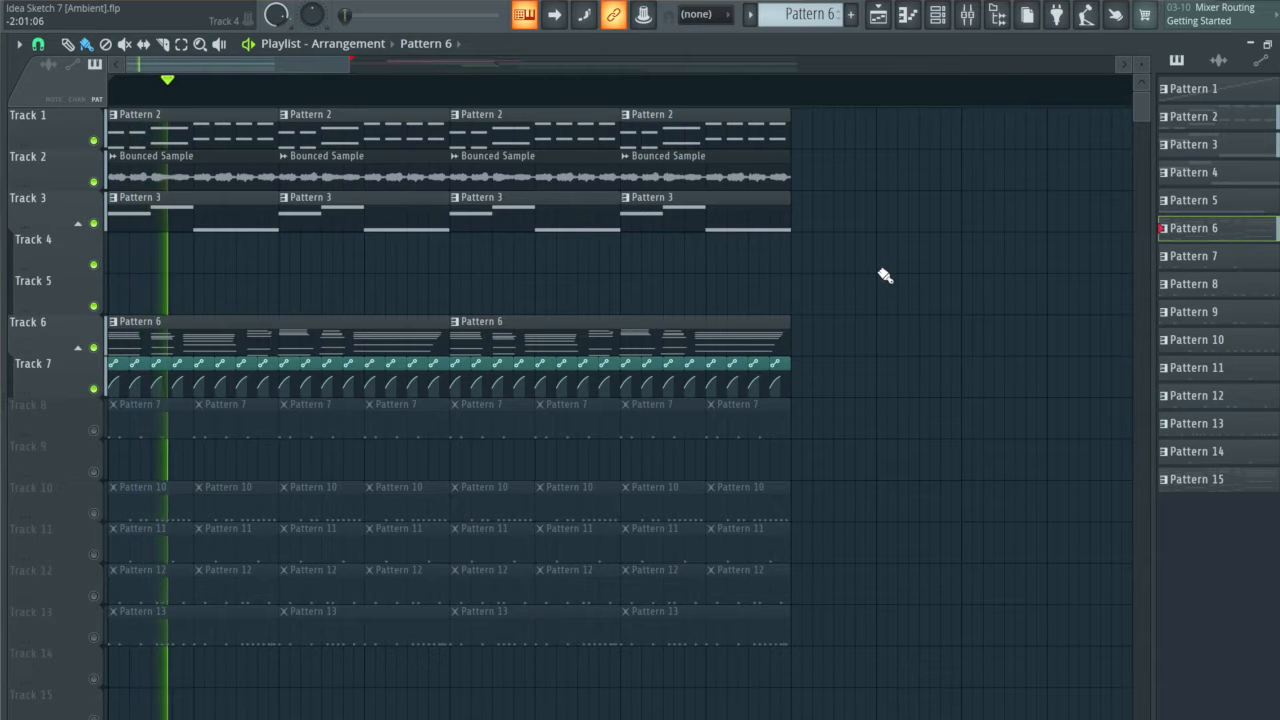
# - Examine the mixer levels of the melodic layers during playback
pyautogui.press('F6')
pyautogui.press('F9')
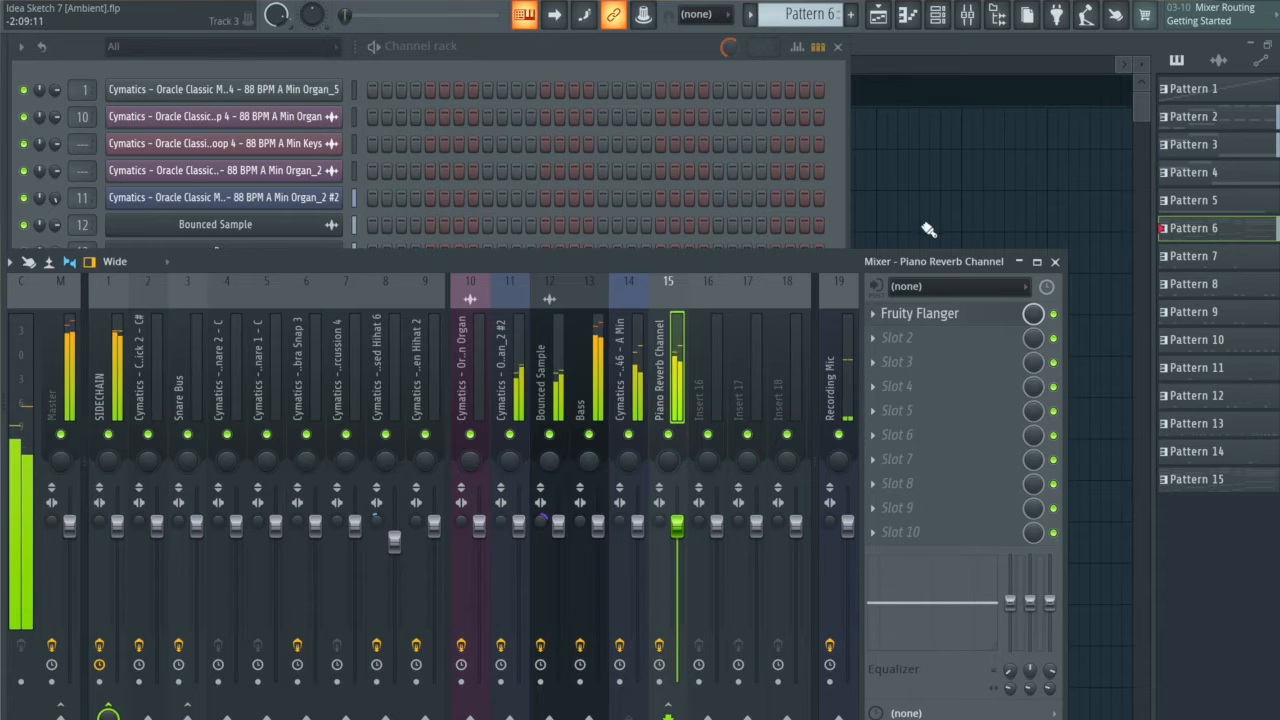
pyautogui.rightClick(944, 178)
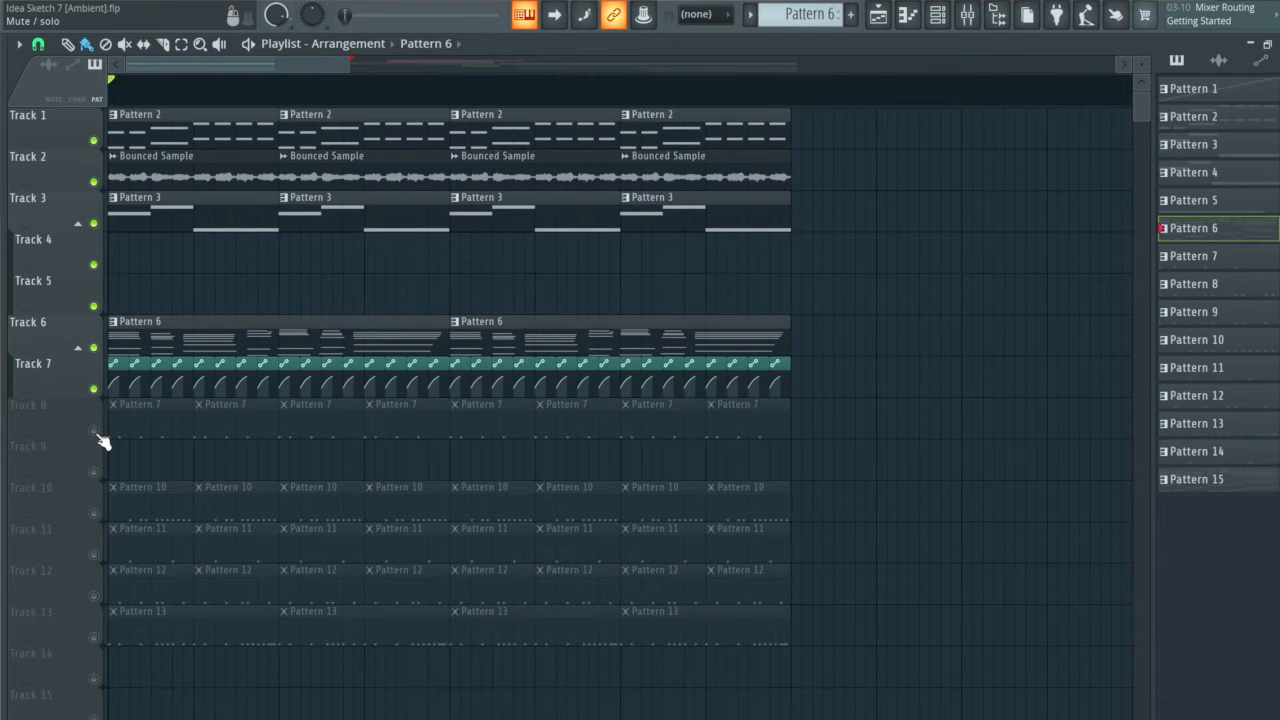
# - Highlight all the drum channels from Cobra Kick 2 through Cobra Open Hihat 2
pyautogui.press('F6')
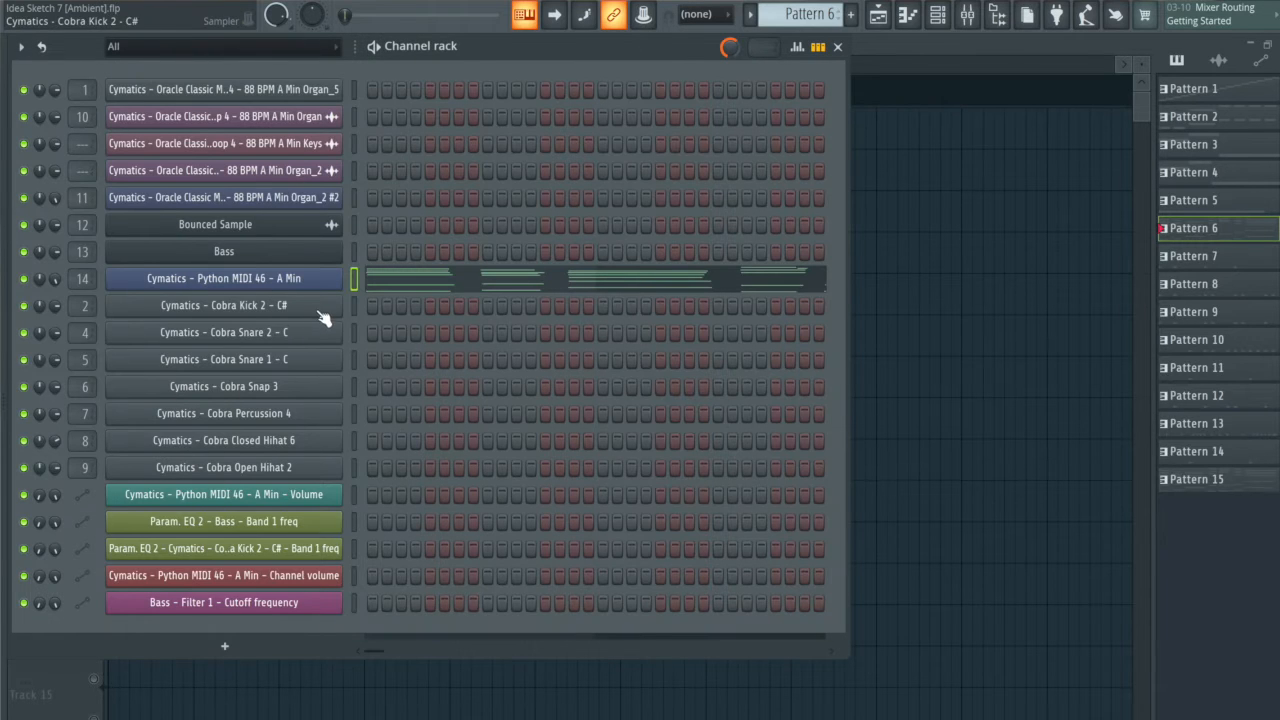
pyautogui.moveTo(354, 305); pyautogui.dragTo(350, 415)
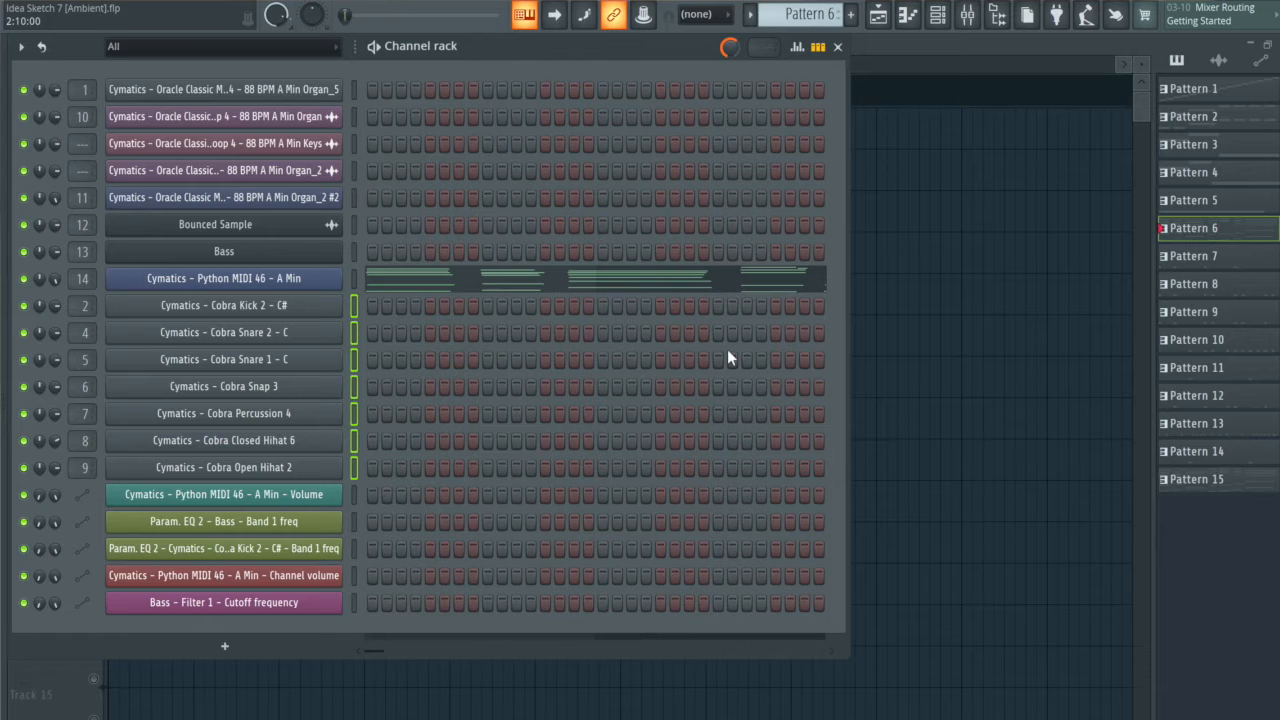
pyautogui.press('F6')
pyautogui.rightClick(1027, 403)
# - Unmute Track 8 and play its Pattern 7 clips together with the melodic layers
pyautogui.click(96, 432)
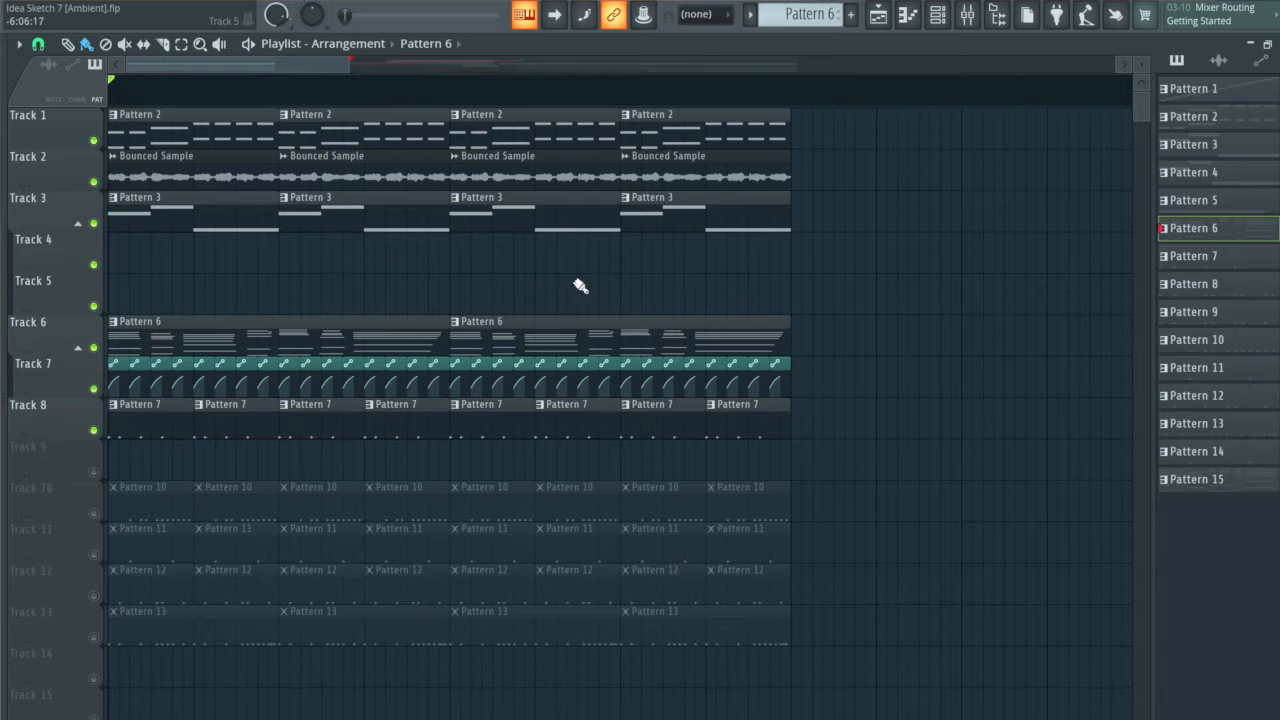
pyautogui.press('space')
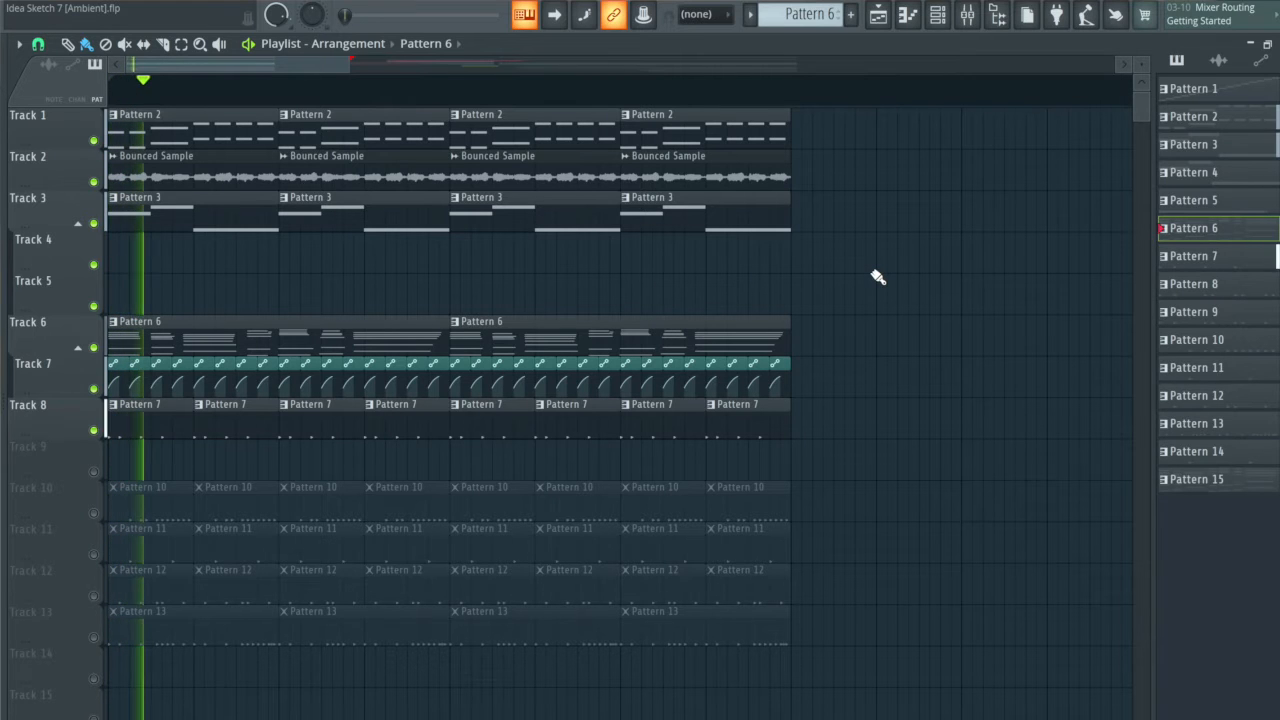
# - List the current project's remote control links in the browser to find the Cobra Kick 2 EQ frequency controller
pyautogui.hotkey('alt', 'F8')
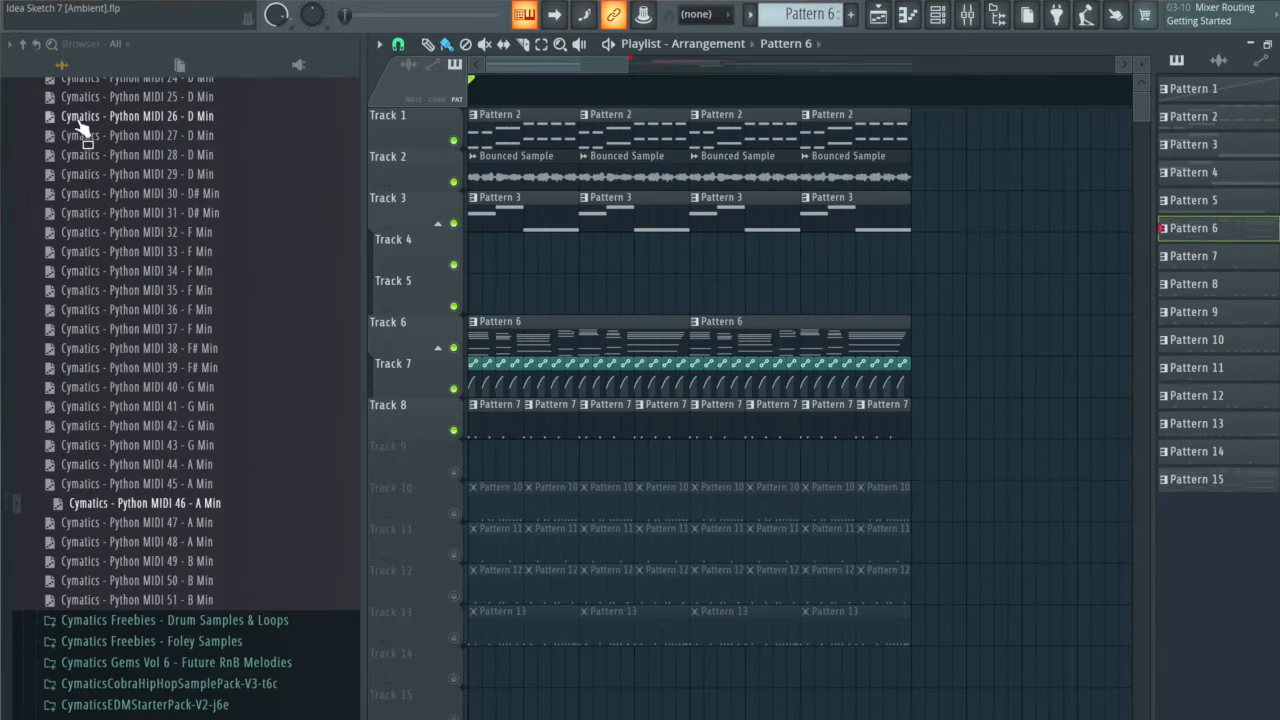
pyautogui.scroll(15, 84, 190)
pyautogui.click(78, 90)
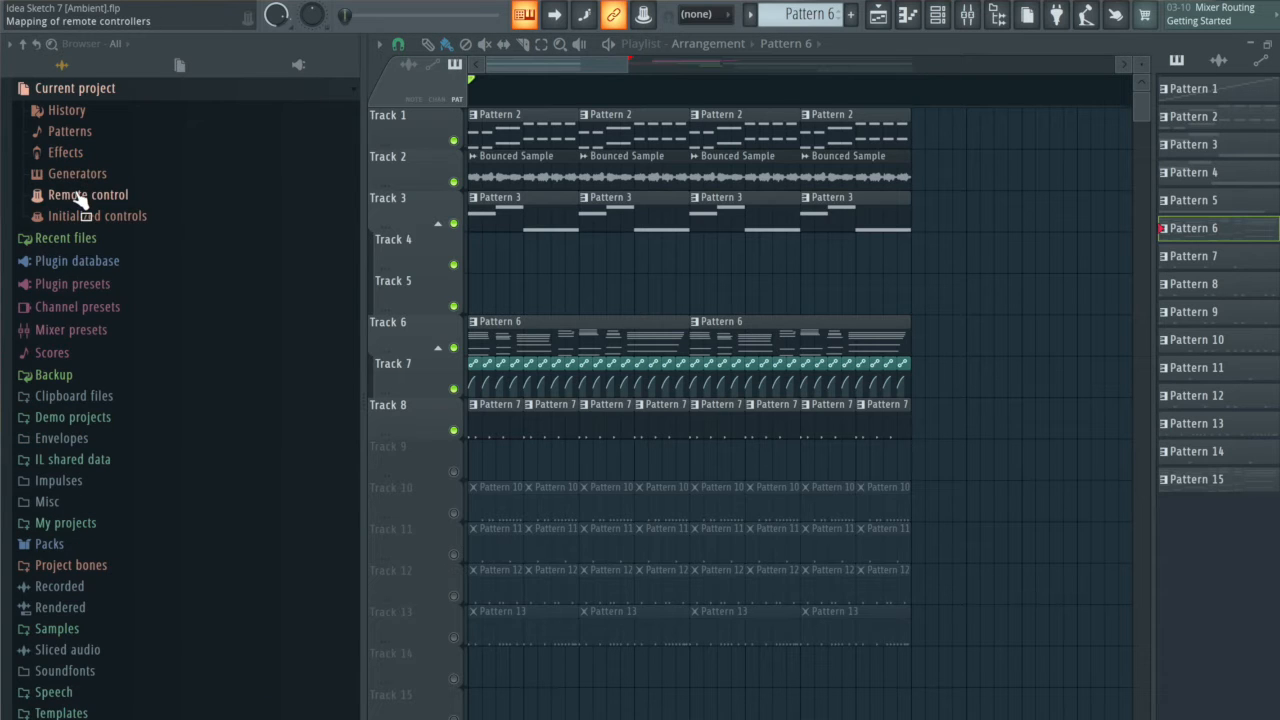
pyautogui.click(88, 194)
pyautogui.moveTo(117, 357); pyautogui.dragTo(151, 310)
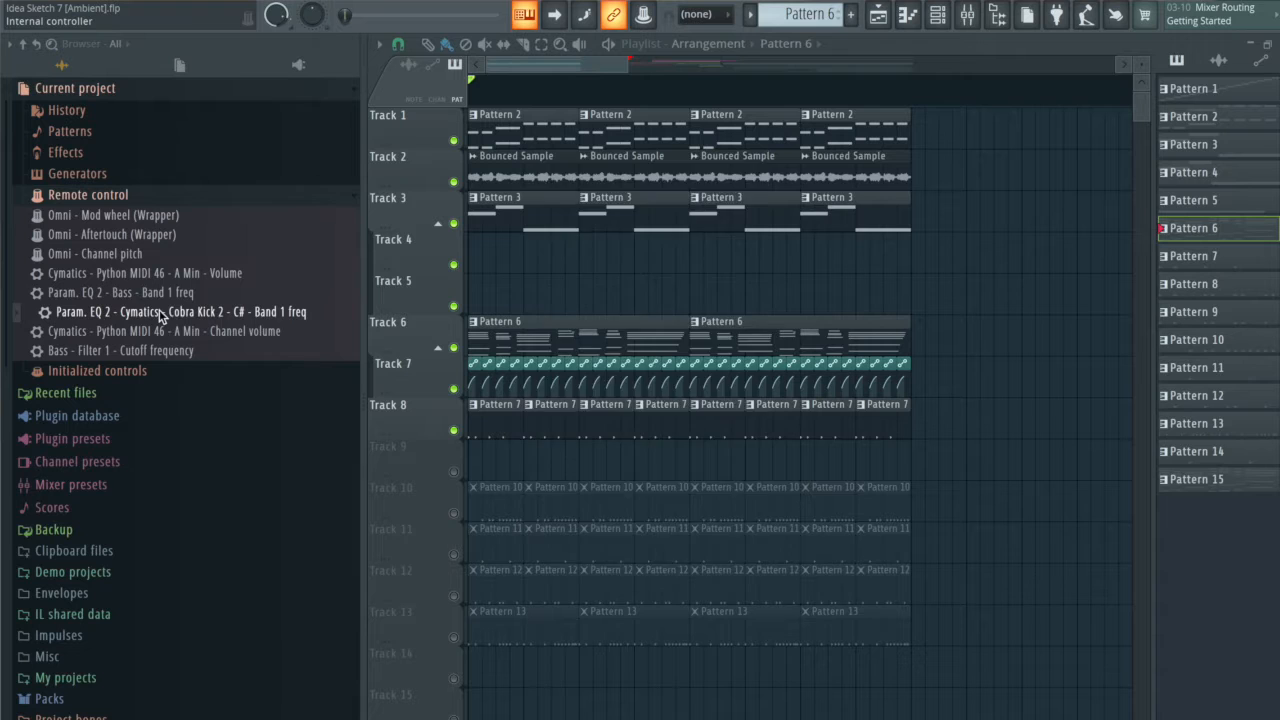
# - View the remote control settings of the Cobra Kick 2 Param. EQ 2 Band 1 freq link without changing them
pyautogui.click(166, 318)
pyautogui.hotkey('alt', 'F8')
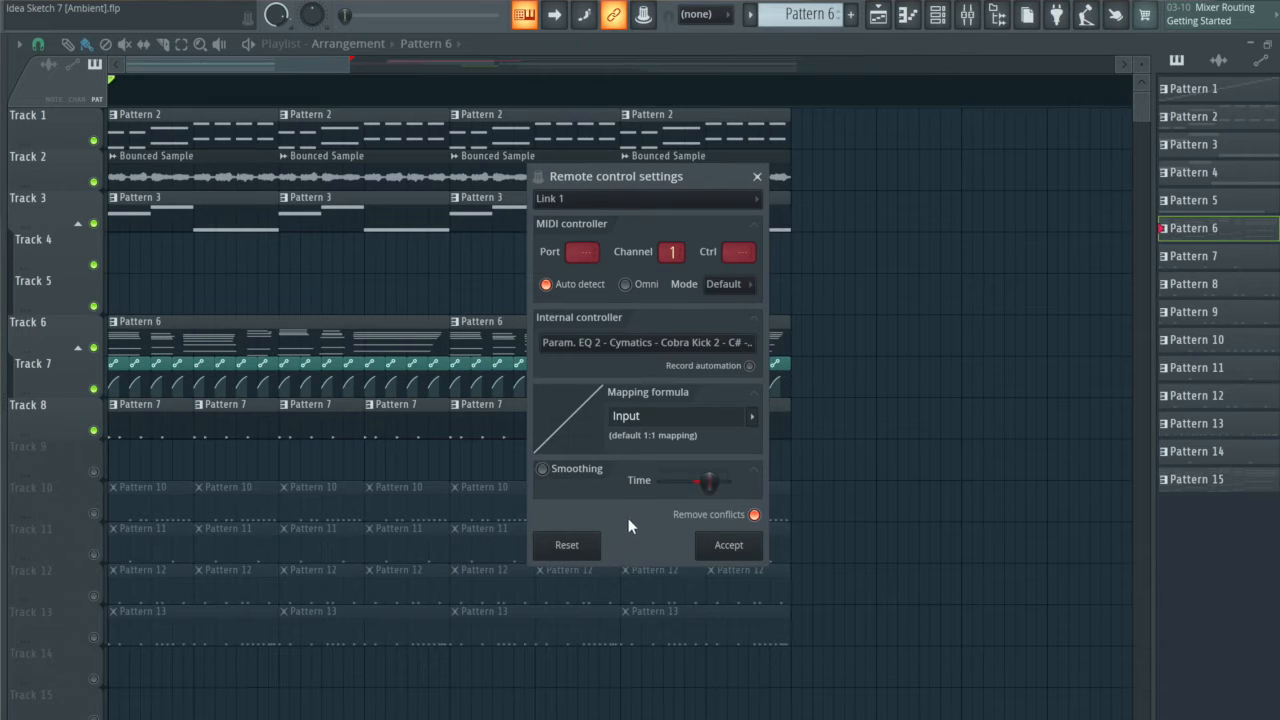
pyautogui.click(757, 178)
pyautogui.moveTo(118, 290)
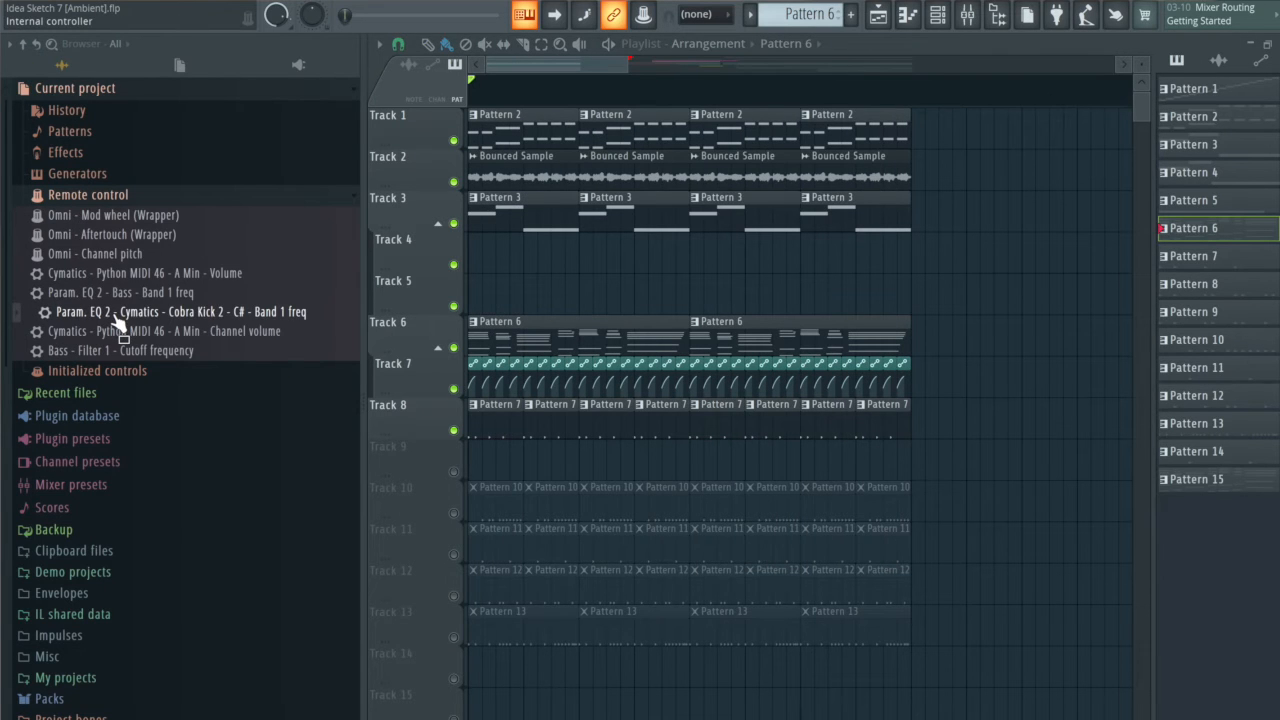
pyautogui.click(90, 197)
pyautogui.click(42, 216)
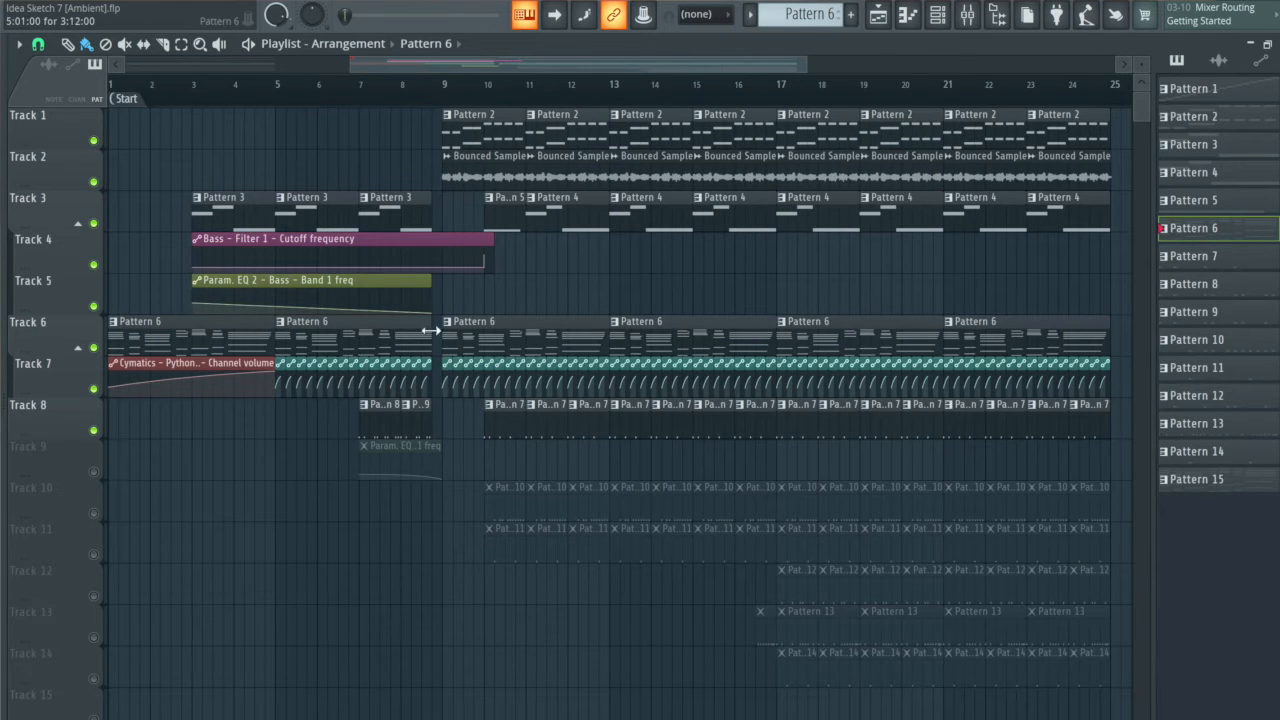
# - Unmute Track 9 and play the melodic layers with the kick while checking their mixer levels
pyautogui.click(100, 475)
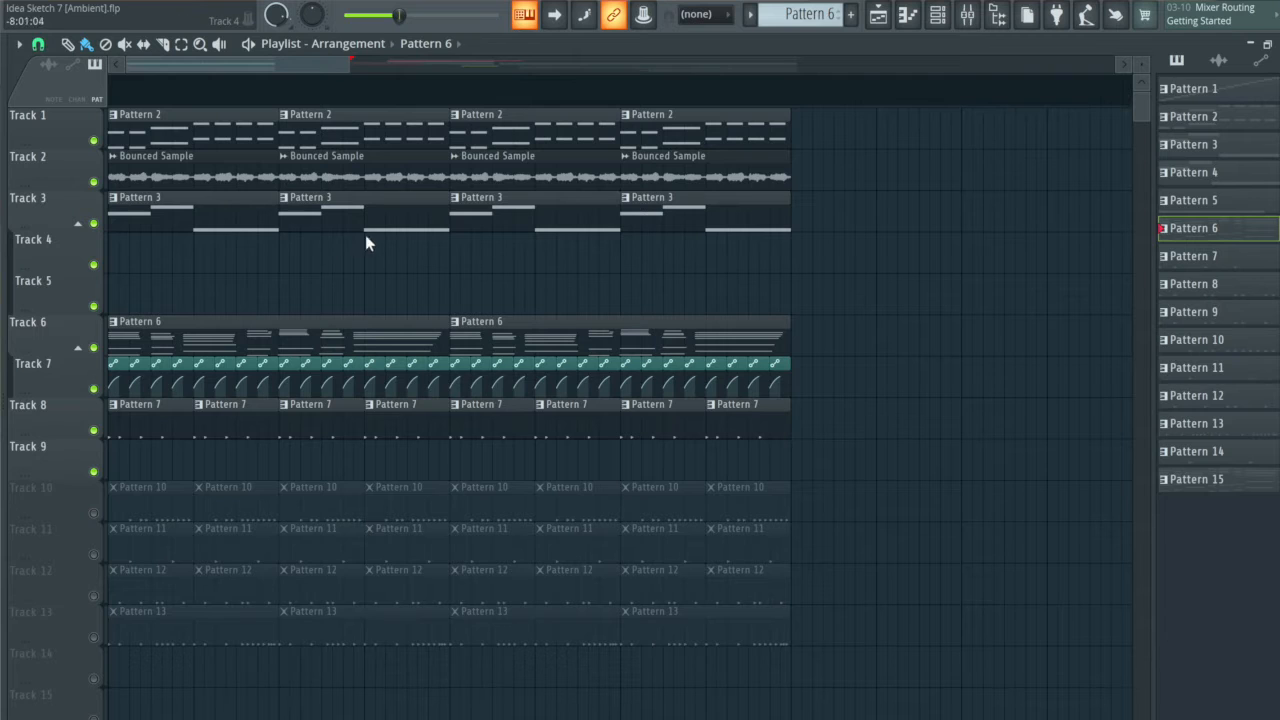
pyautogui.press('space')
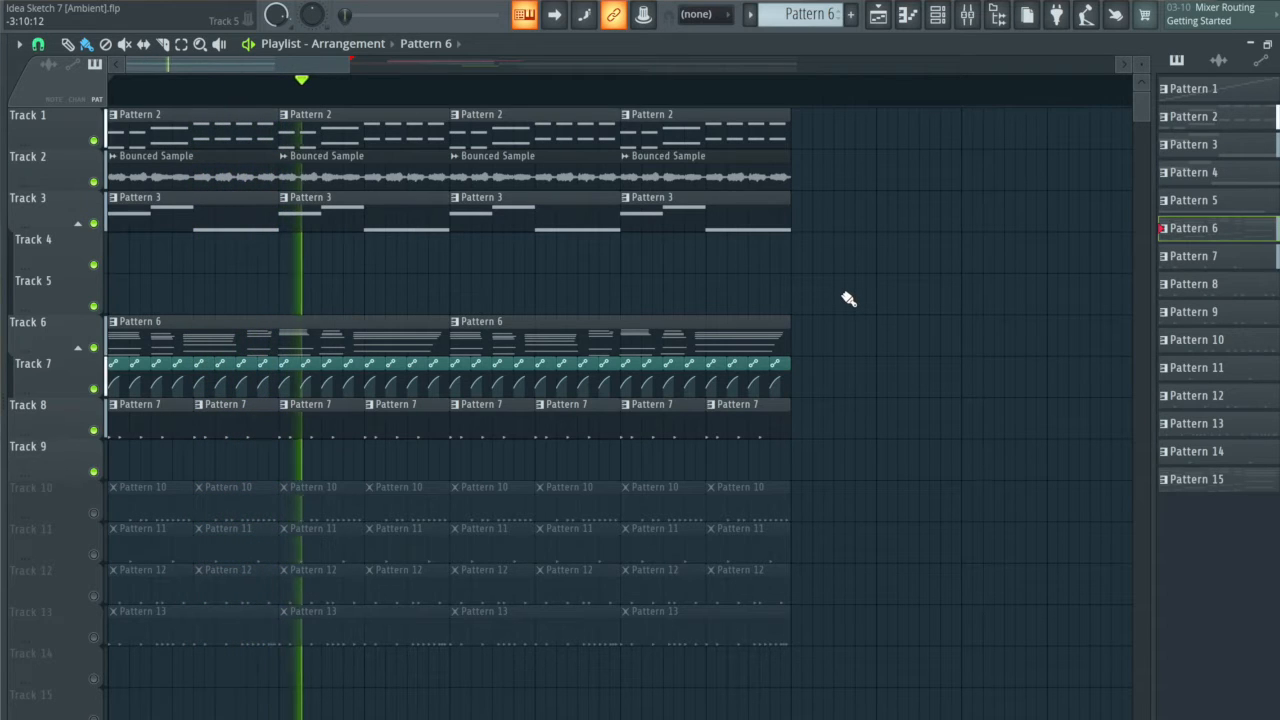
pyautogui.press('F6')
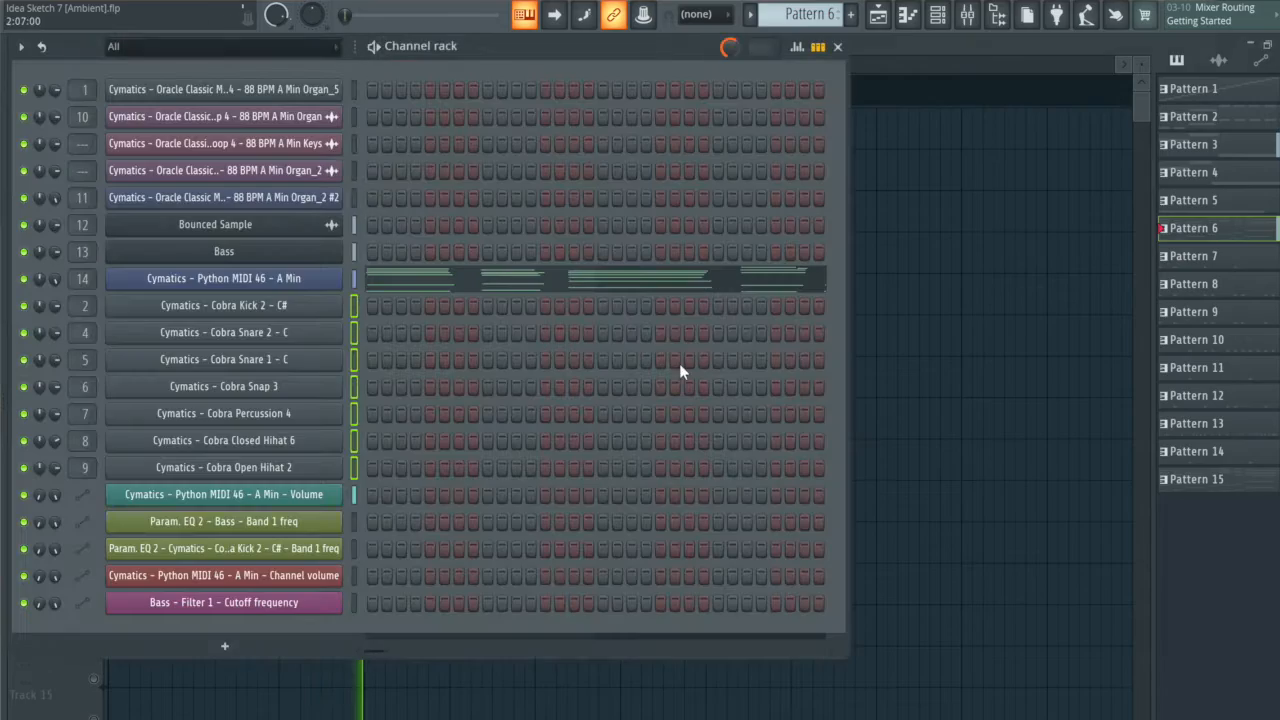
pyautogui.press('F9')
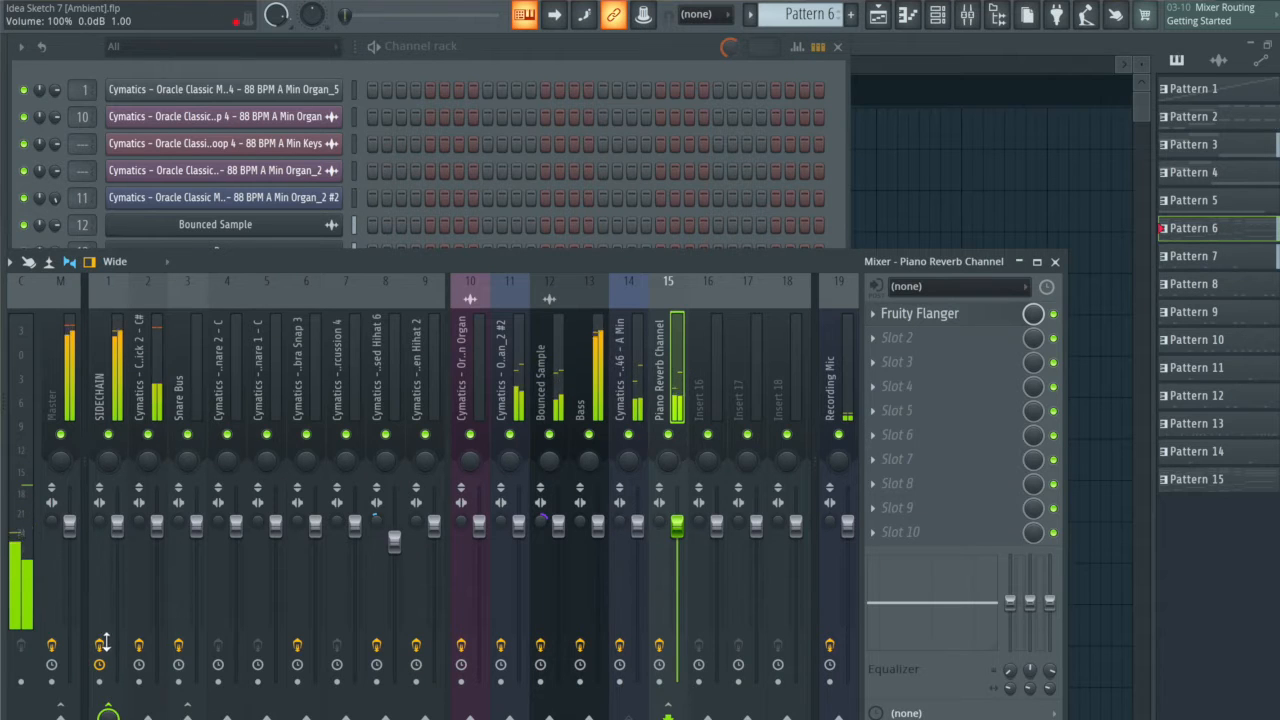
pyautogui.rightClick(932, 177)
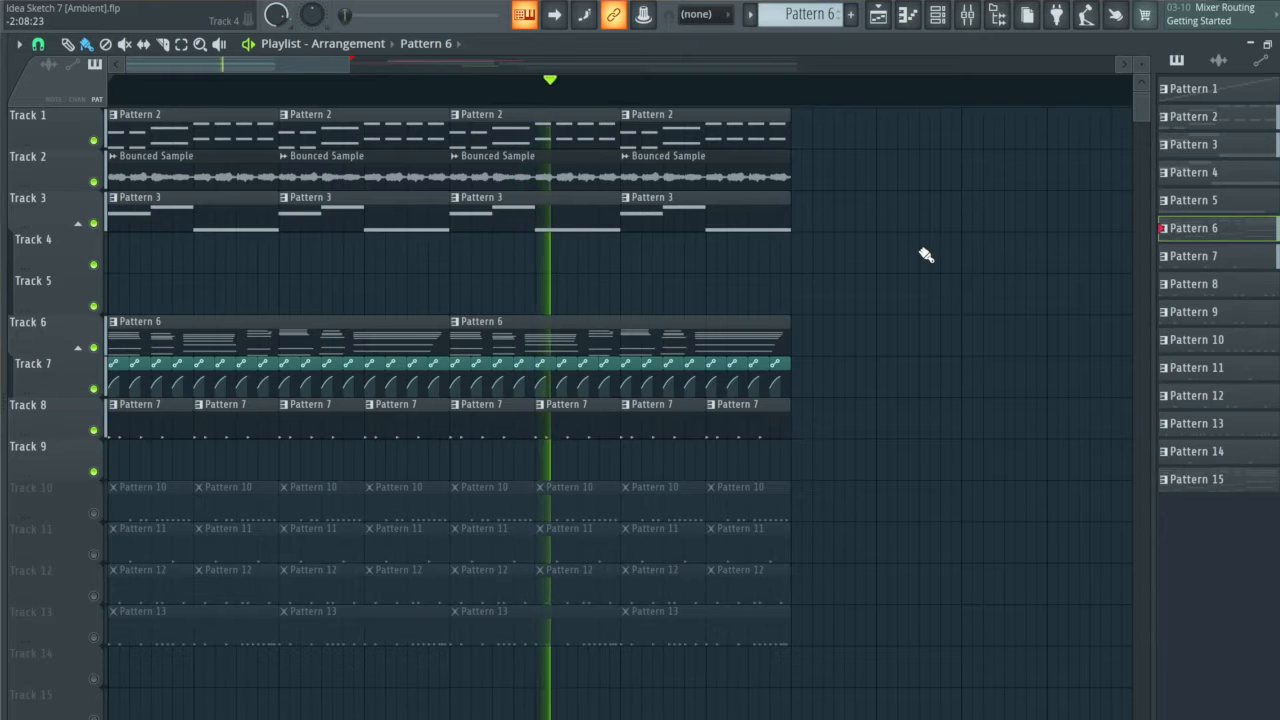
pyautogui.press('space')
pyautogui.press('F9')
pyautogui.press('F9')
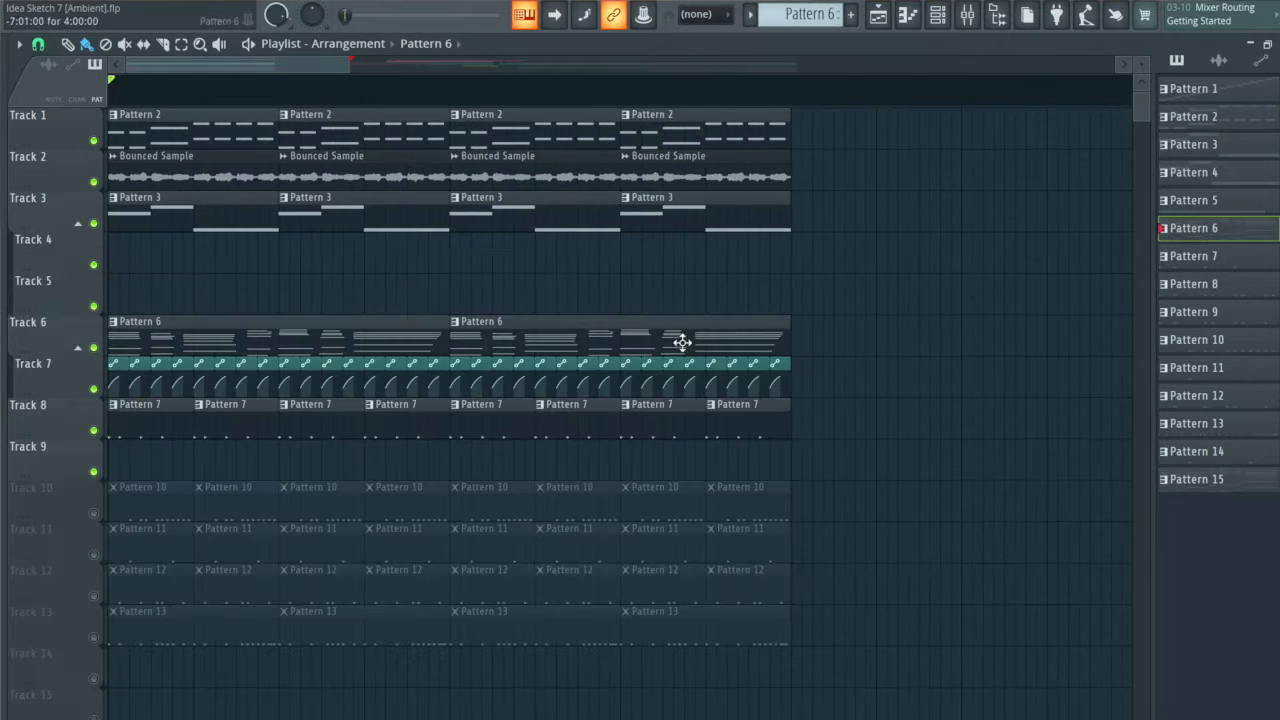
# - Open the Fruity Limiter on the SIDECHAIN mixer track
pyautogui.press('F6')
pyautogui.press('F9')
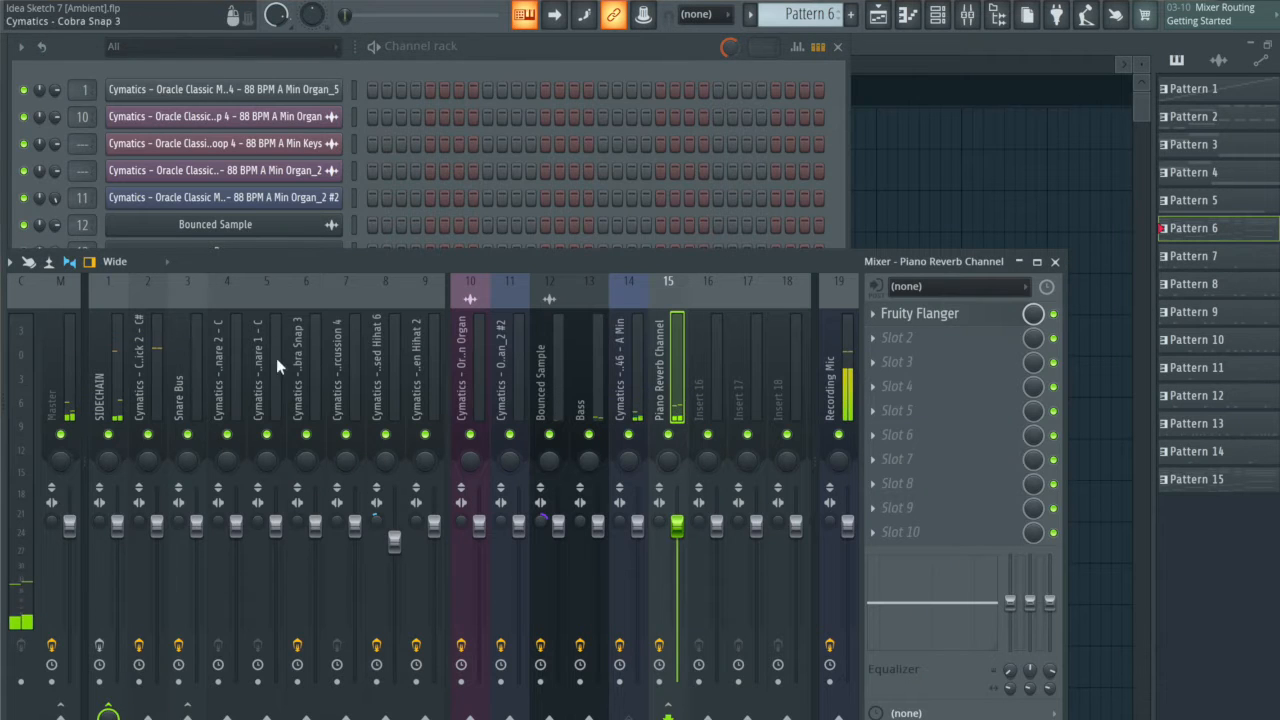
pyautogui.click(98, 344)
pyautogui.click(99, 645)
pyautogui.click(911, 316)
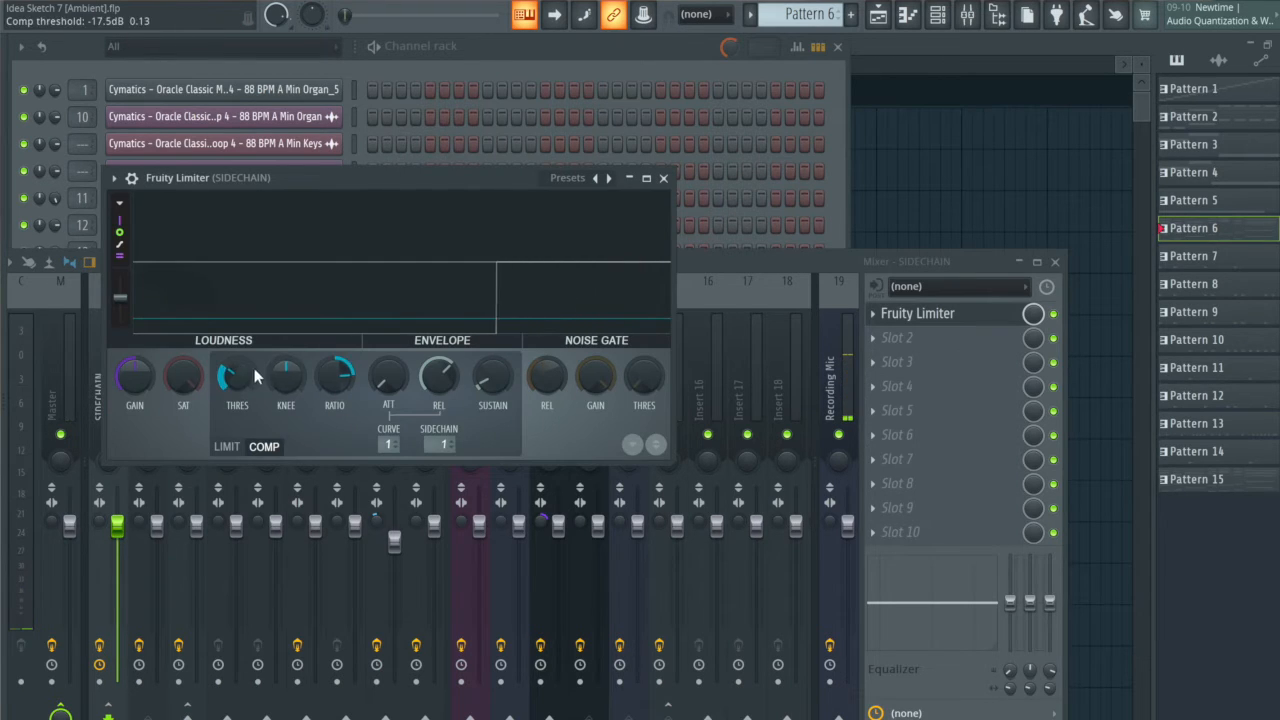
# - Check the sidechain input choices of the Fruity Limiter, including Cobra Kick 2, and return to the playlist
pyautogui.click(440, 444)
pyautogui.click(558, 487)
pyautogui.click(442, 446)
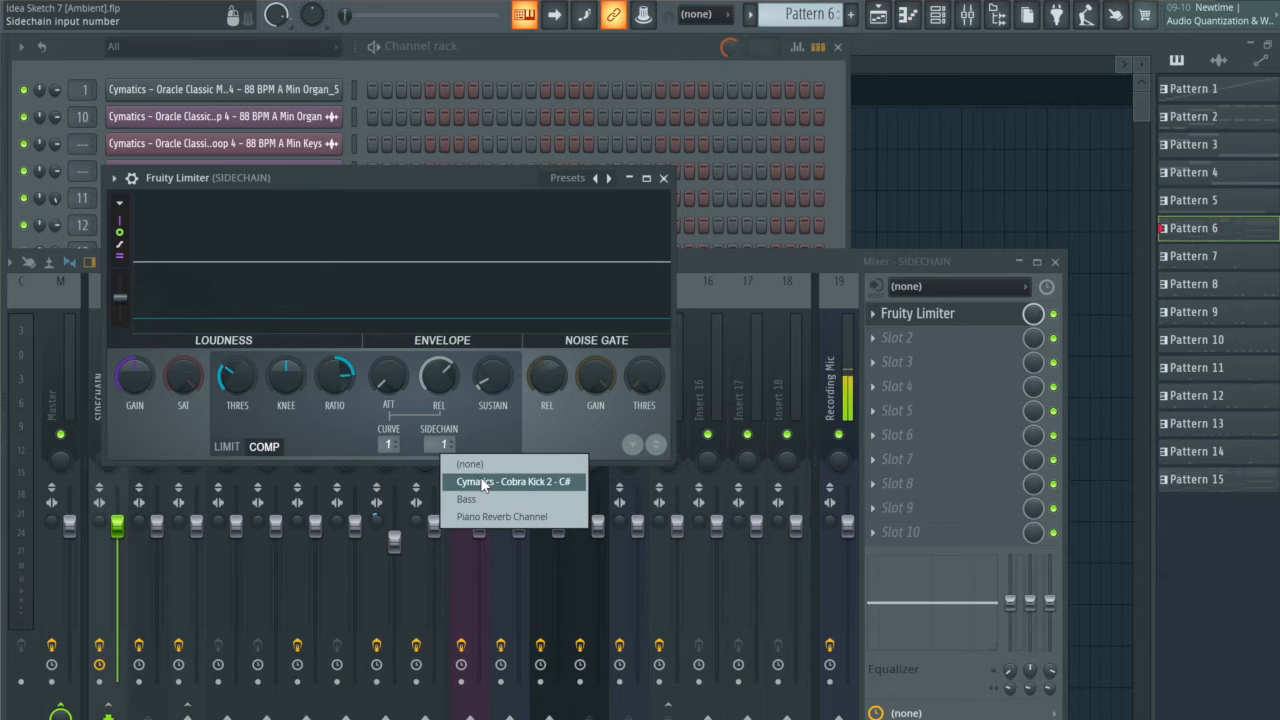
pyautogui.click(568, 439)
pyautogui.click(664, 181)
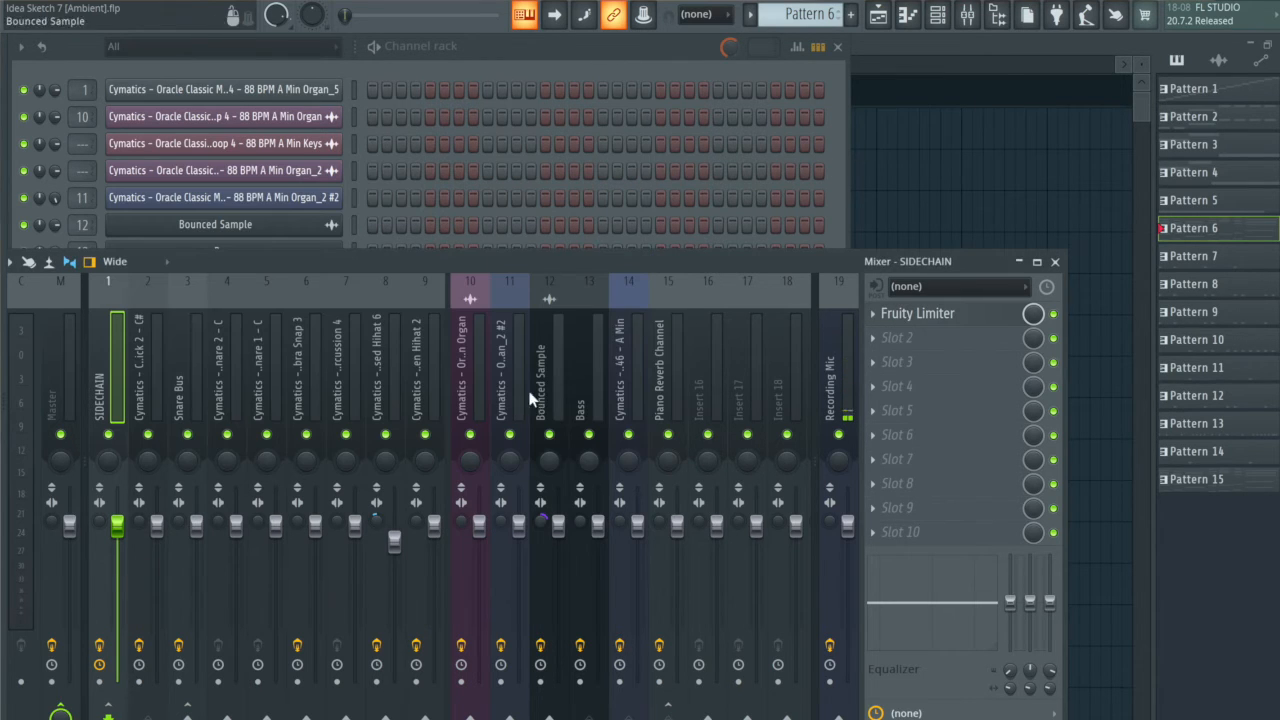
pyautogui.click(819, 193)
pyautogui.click(900, 172)
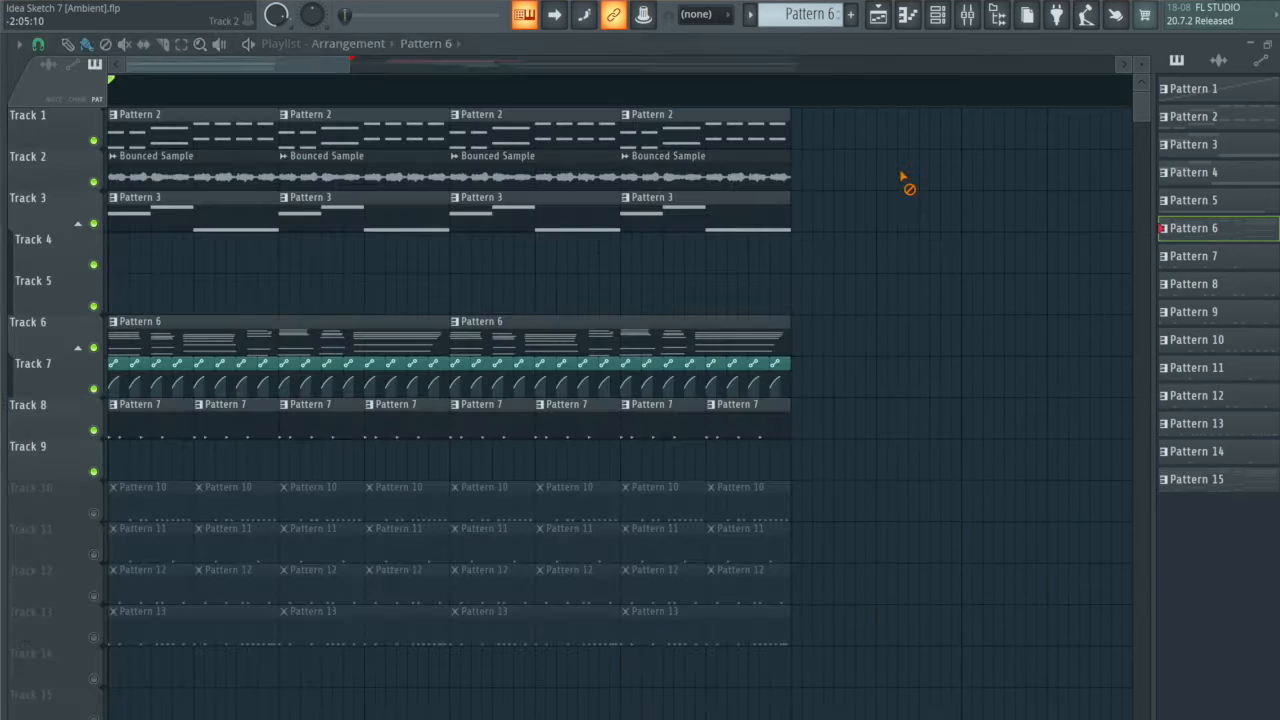
# - Unmute Tracks 10 and 11 and audition the first Pattern 10 and Pattern 11 clips in solo
pyautogui.click(95, 514)
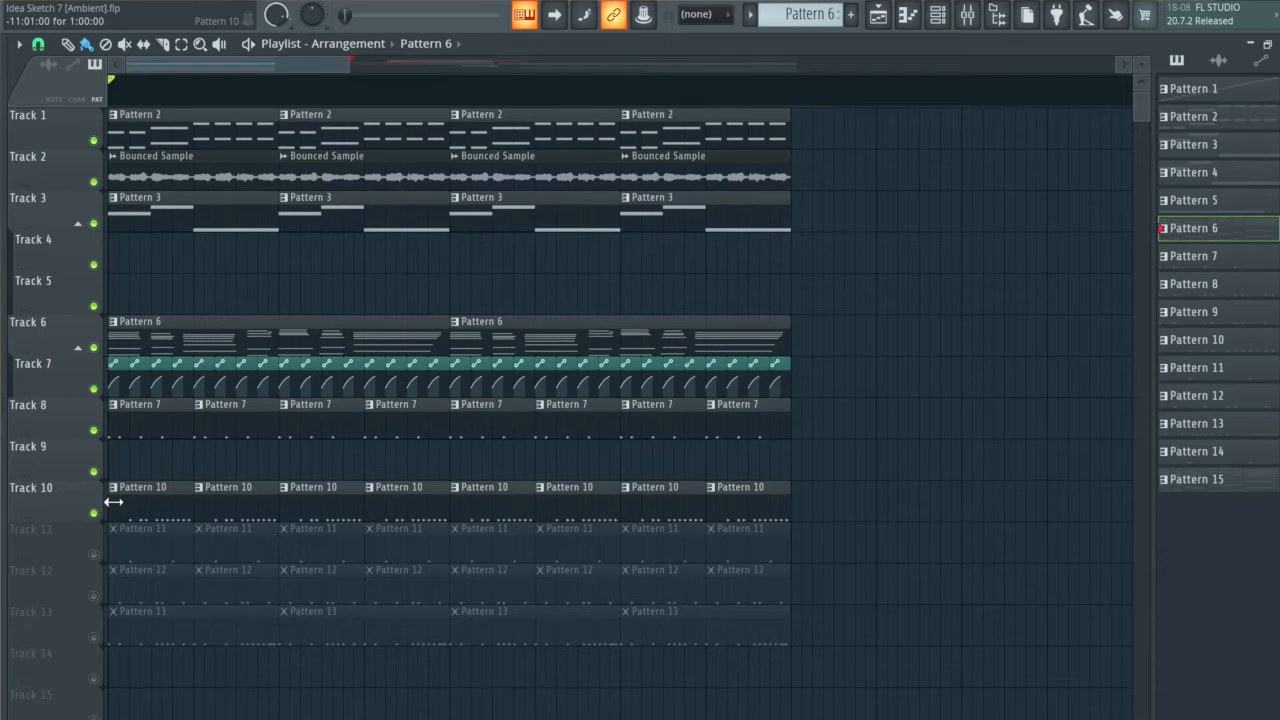
pyautogui.click(119, 502)
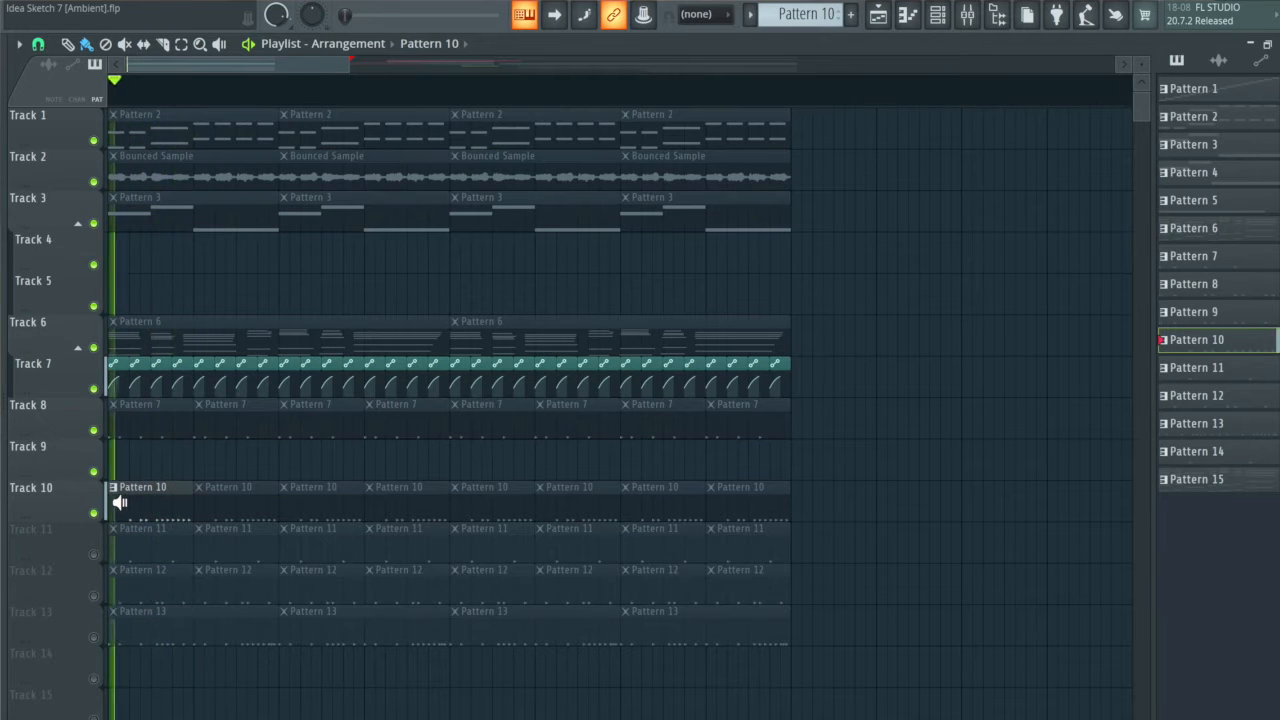
pyautogui.click(92, 555)
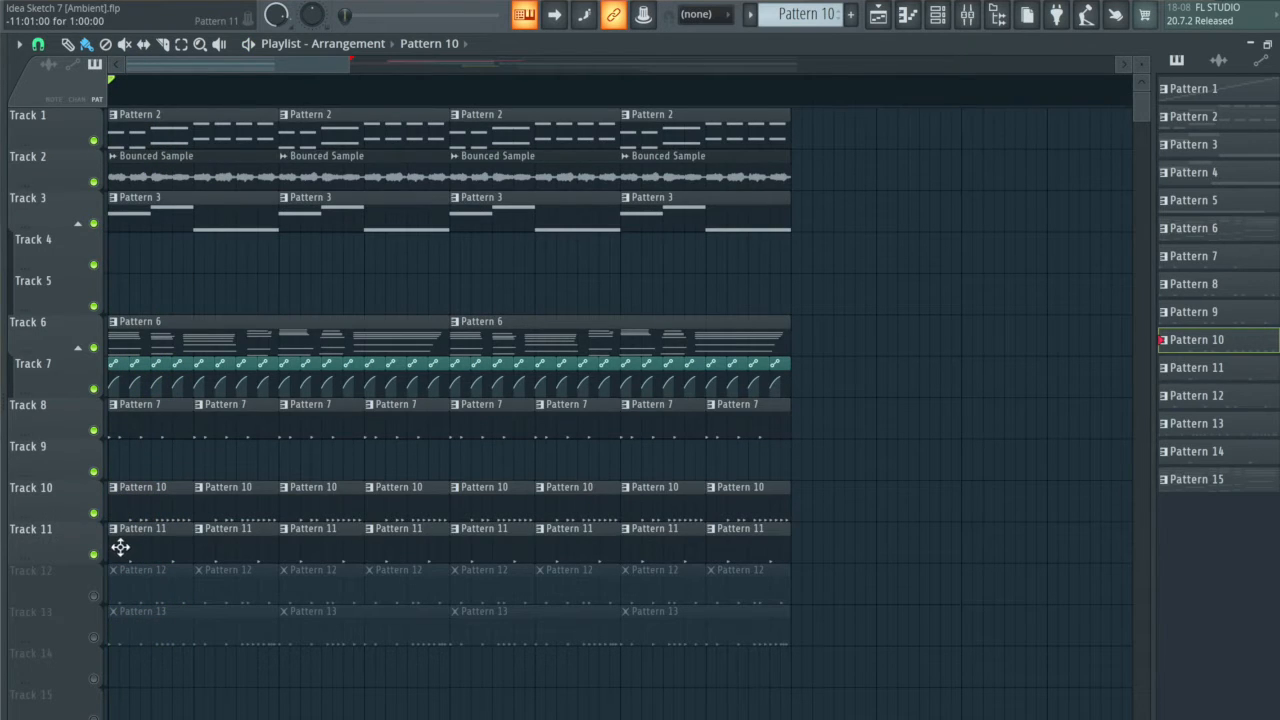
pyautogui.click(120, 546)
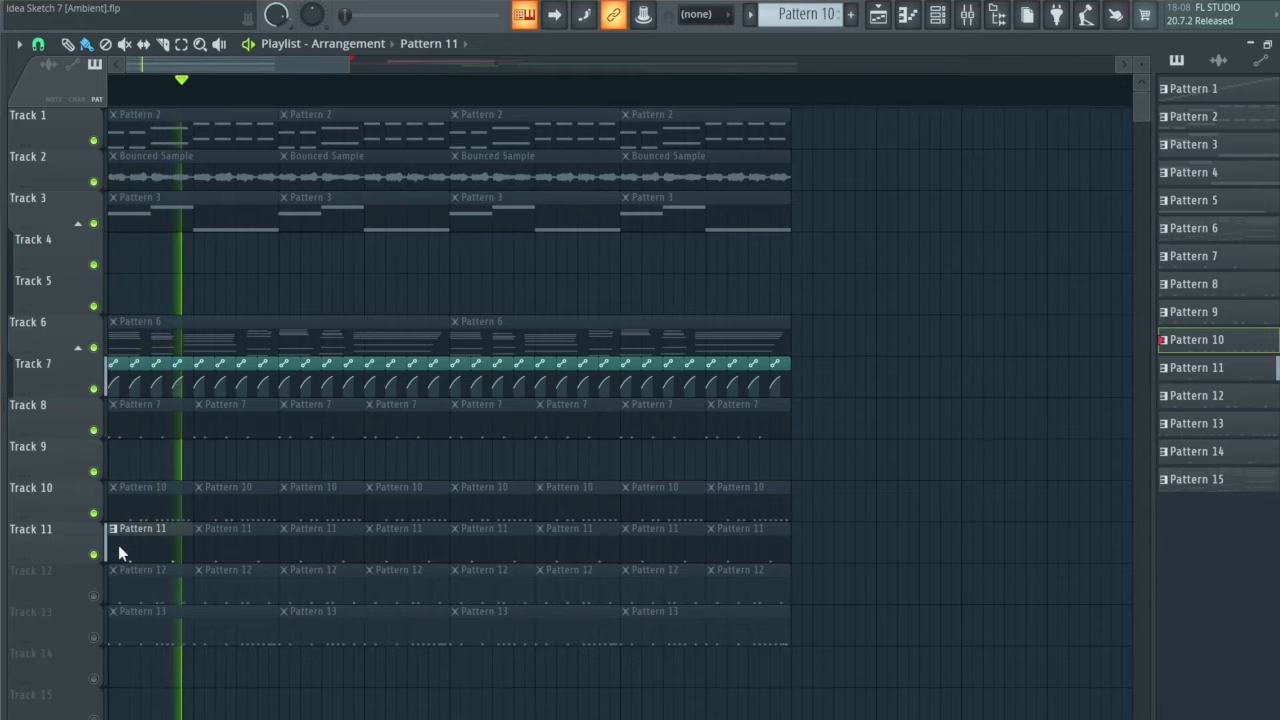
# - Unmute Track 12 and view Pattern 12's Cobra Percussion 4 steps in the channel rack
pyautogui.click(94, 596)
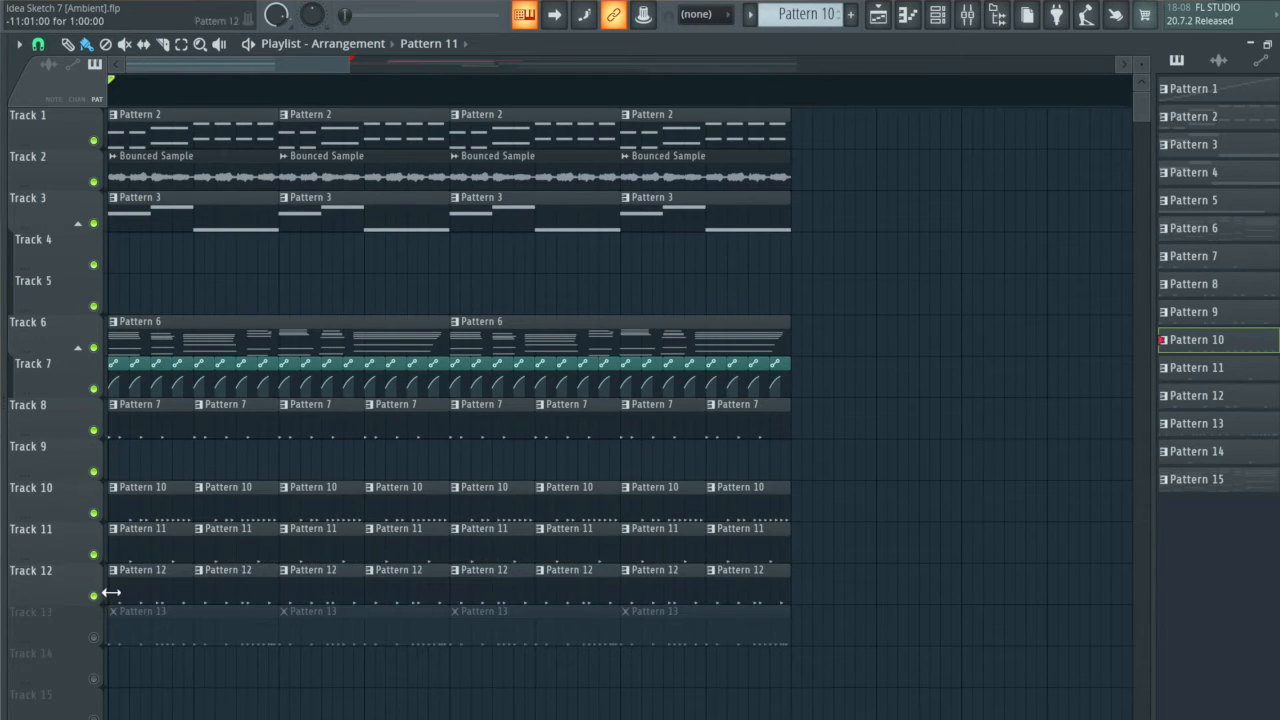
pyautogui.doubleClick(117, 592)
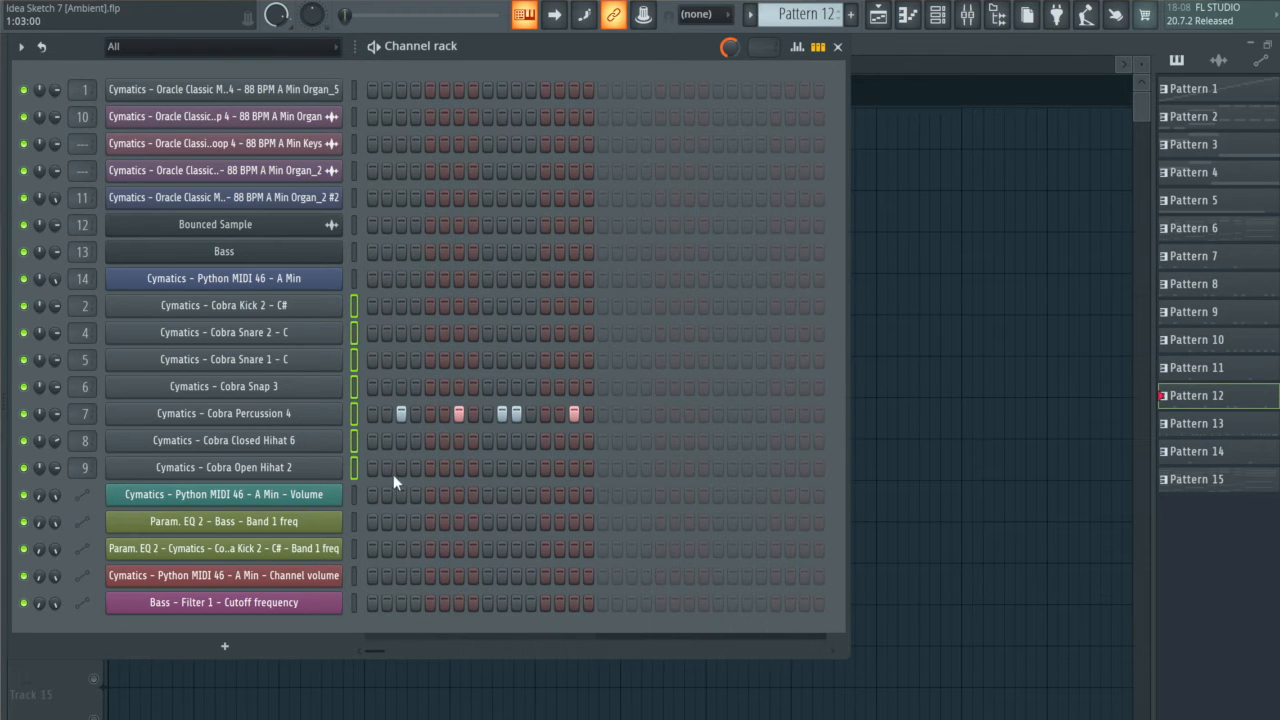
pyautogui.click(354, 441)
pyautogui.press('F6')
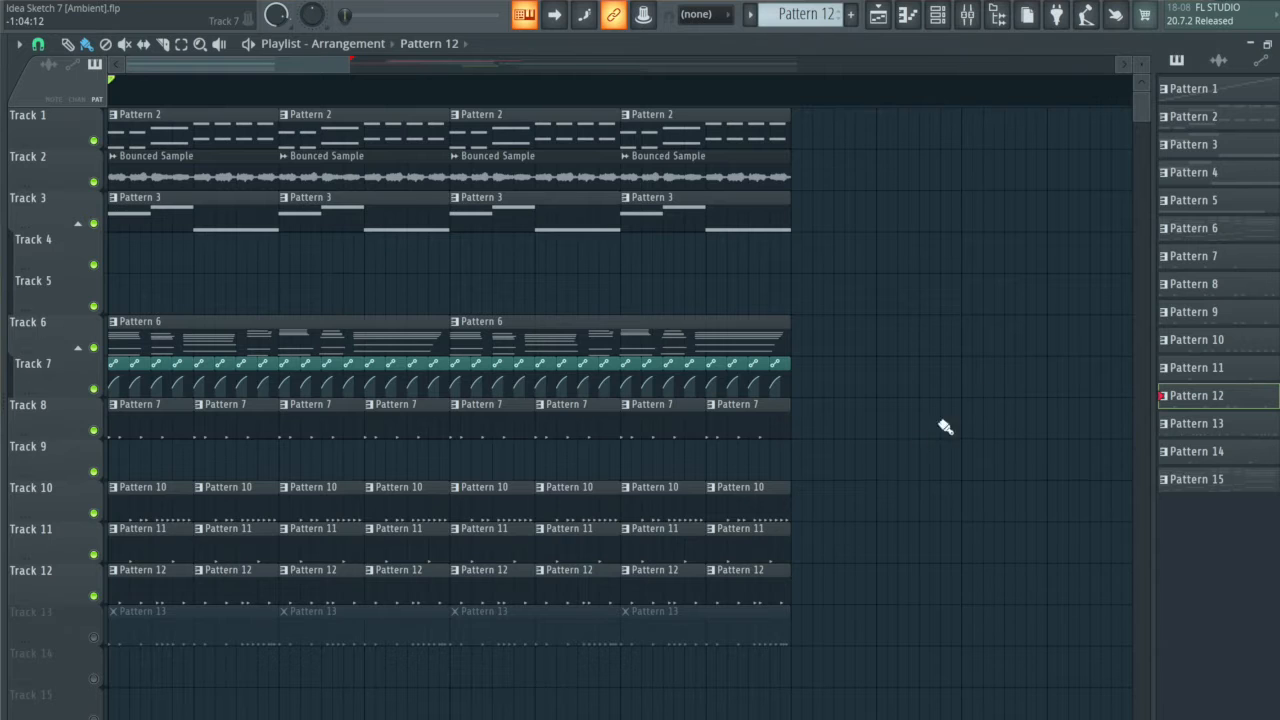
# - Unmute Track 13 and audition the first Pattern 12 and Pattern 13 clips in solo
pyautogui.click(93, 637)
pyautogui.keyDown('alt'); pyautogui.rightClick(120, 596); pyautogui.keyUp('alt')
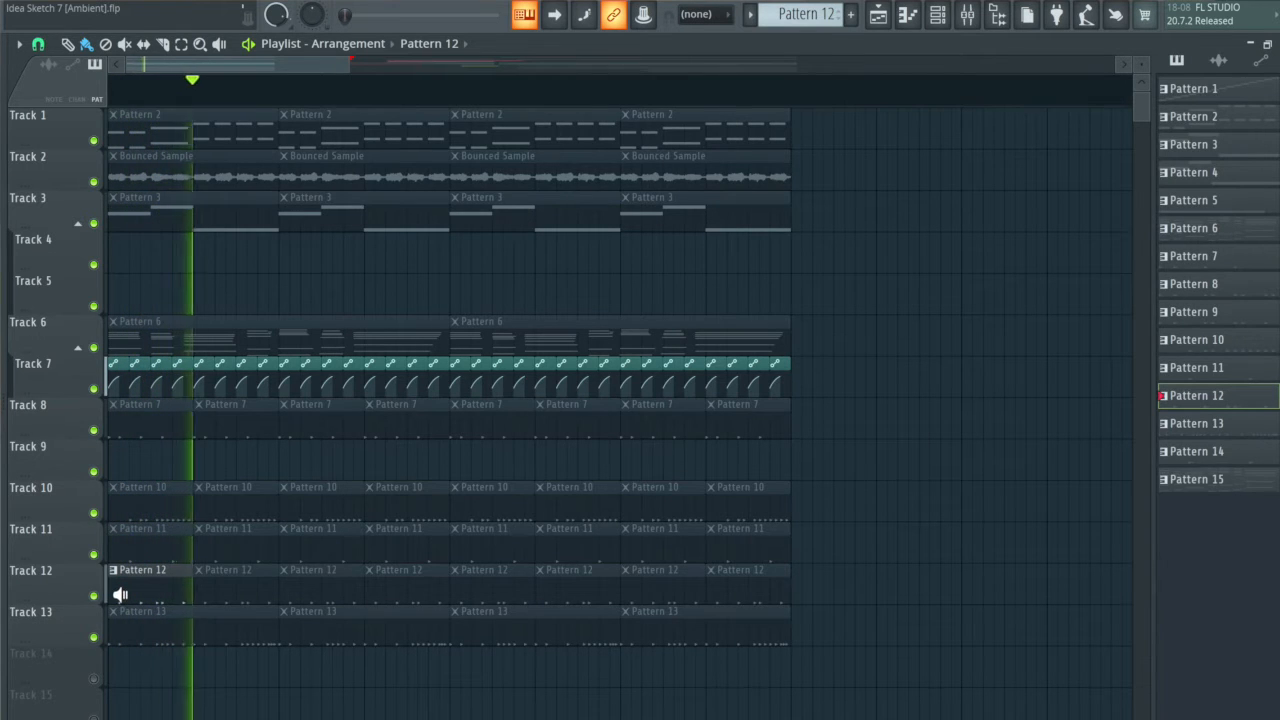
pyautogui.click(118, 640)
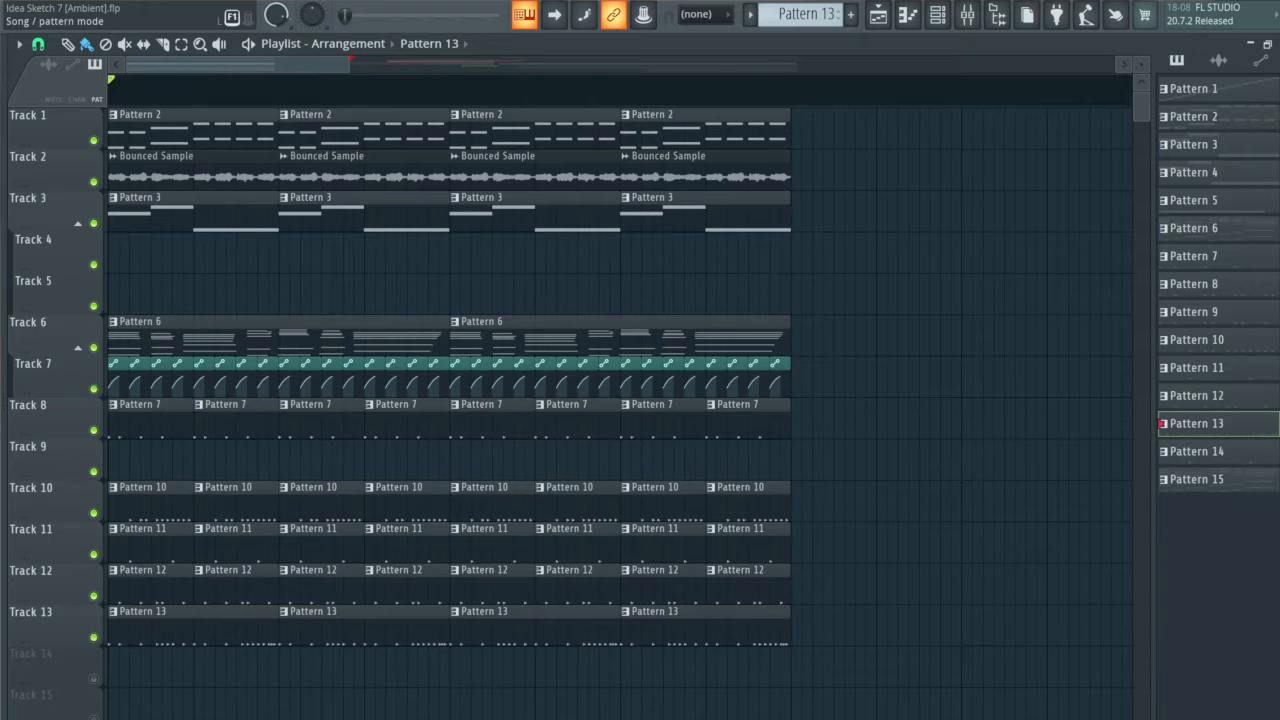
# - Inspect the sampler settings of the Cobra Open Hihat 2 channel and return to the playlist
pyautogui.scroll(-4, 660, 429)
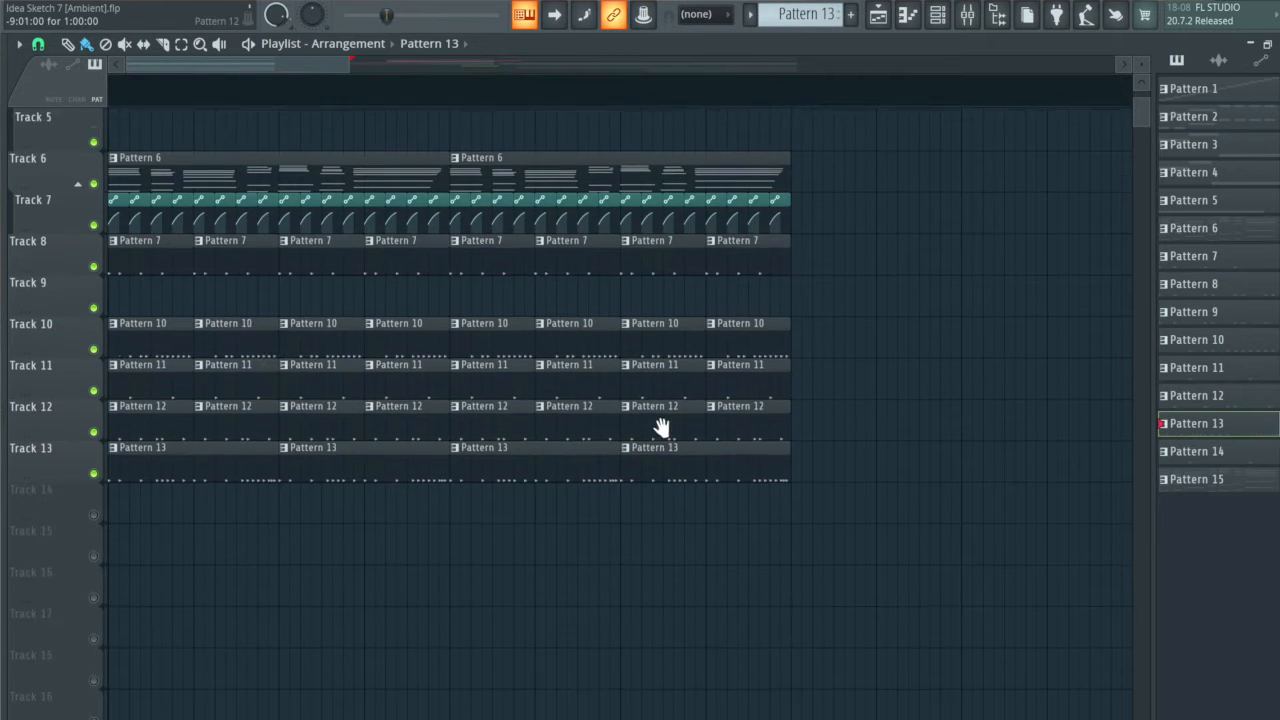
pyautogui.scroll(2, 786, 449)
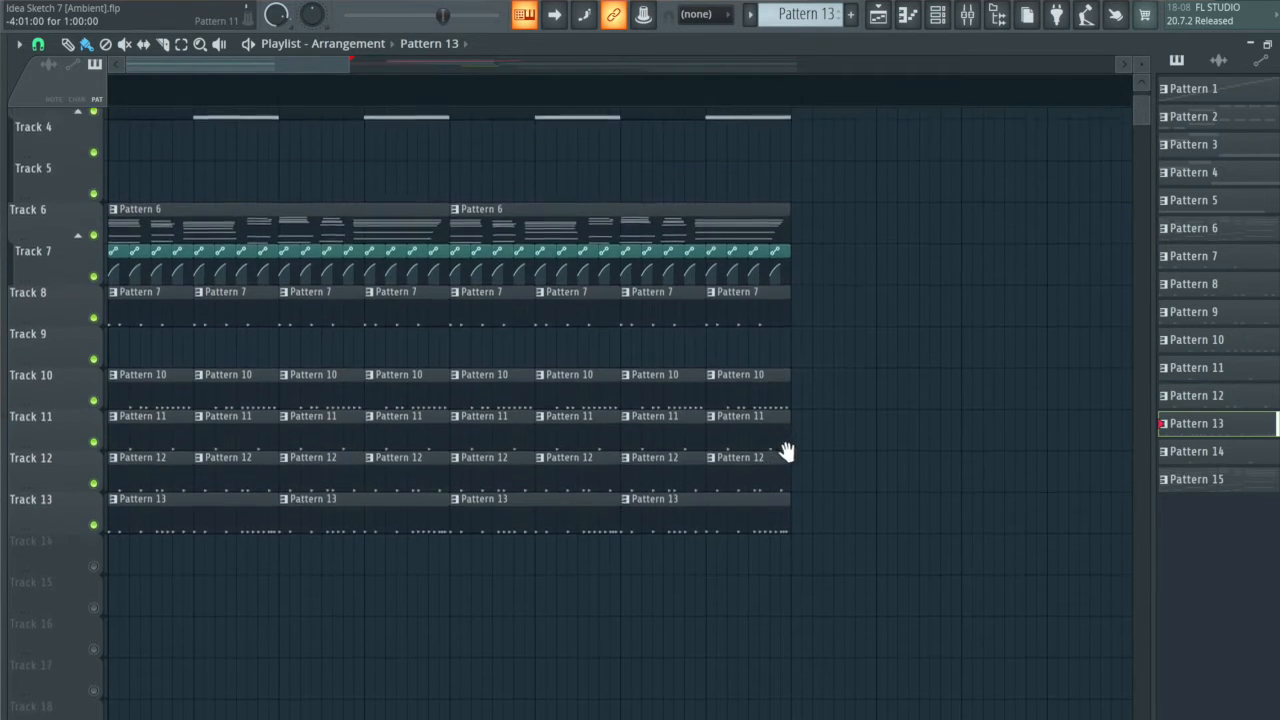
pyautogui.scroll(1, 805, 470)
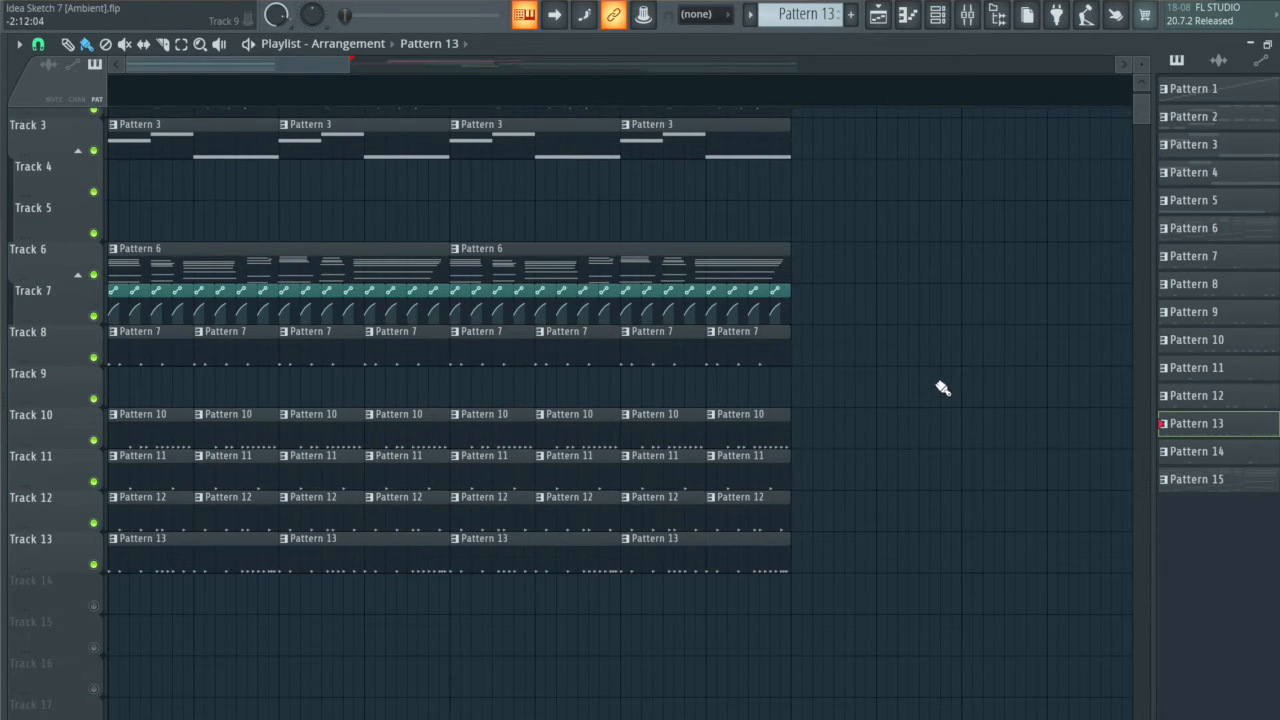
pyautogui.press('F6')
pyautogui.click(322, 468)
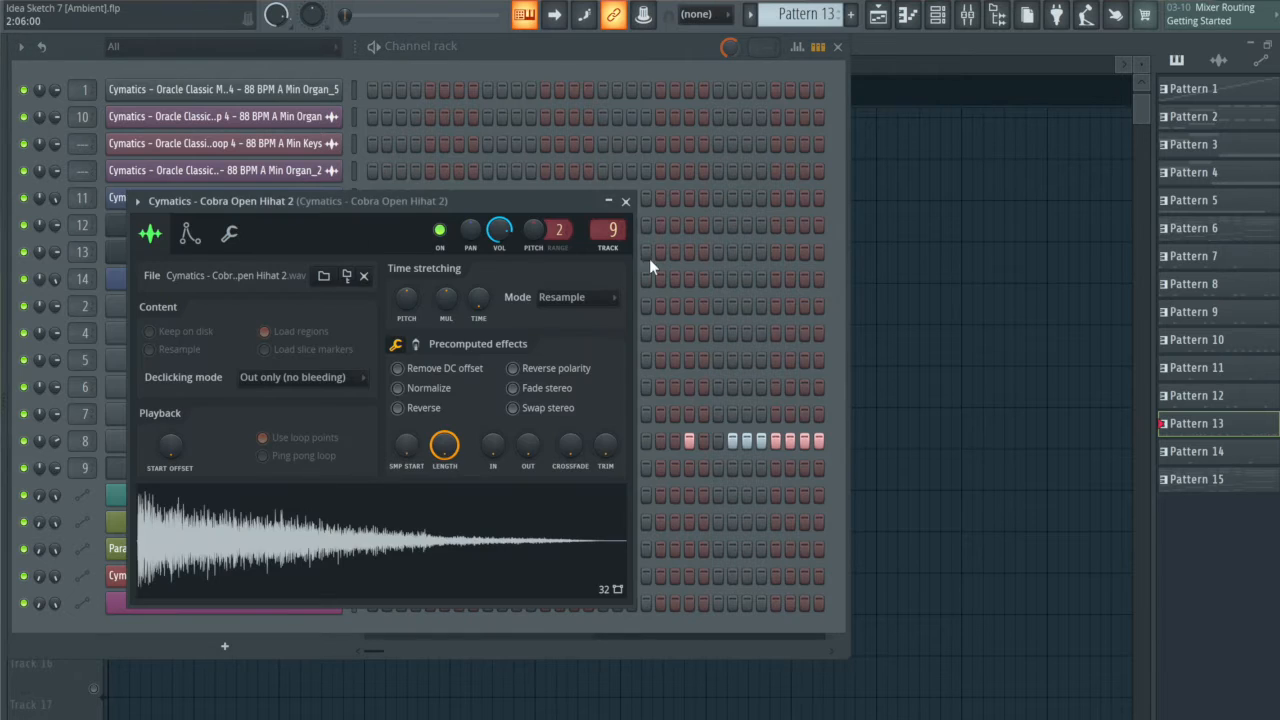
pyautogui.click(630, 203)
pyautogui.press('F6')
pyautogui.scroll(2, 906, 374)
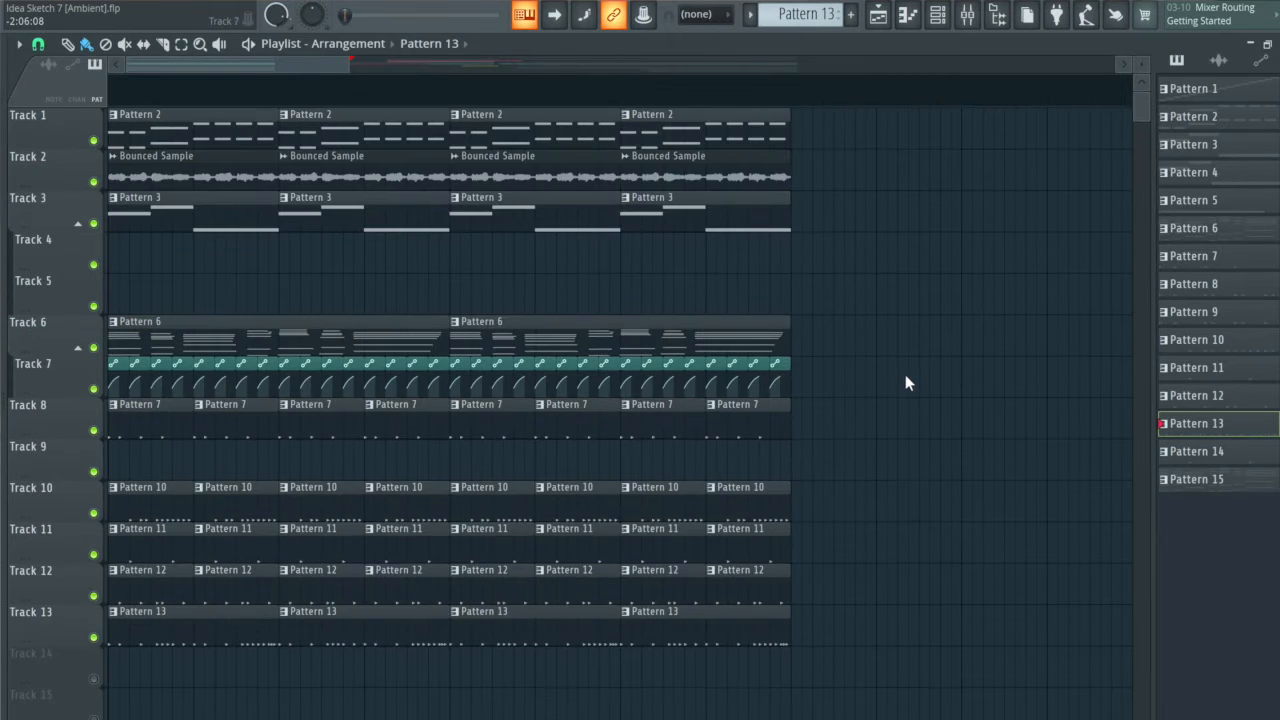
# - Play the loop of melodic layers and drums from its beginning and examine the mixer levels
pyautogui.scroll(-4, 905, 375)
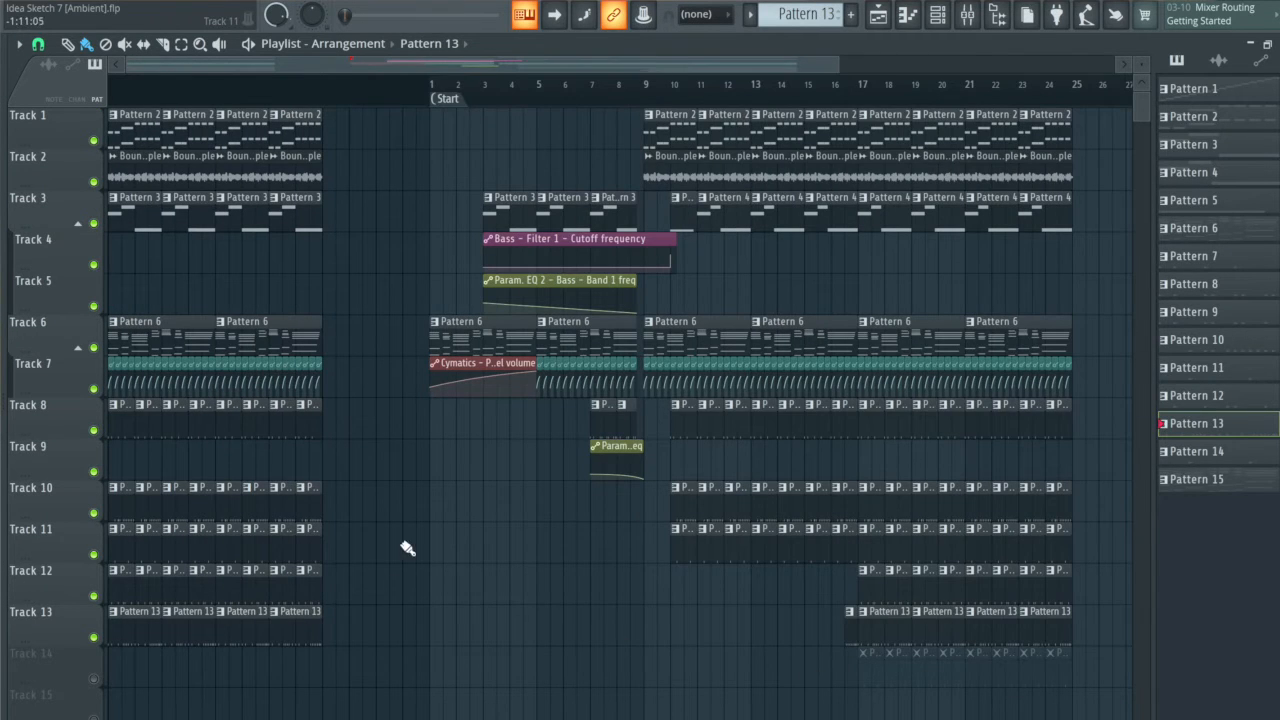
pyautogui.scroll(2, 346, 534)
pyautogui.moveTo(346, 534); pyautogui.dragTo(528, 437)
pyautogui.scroll(4, 486, 451)
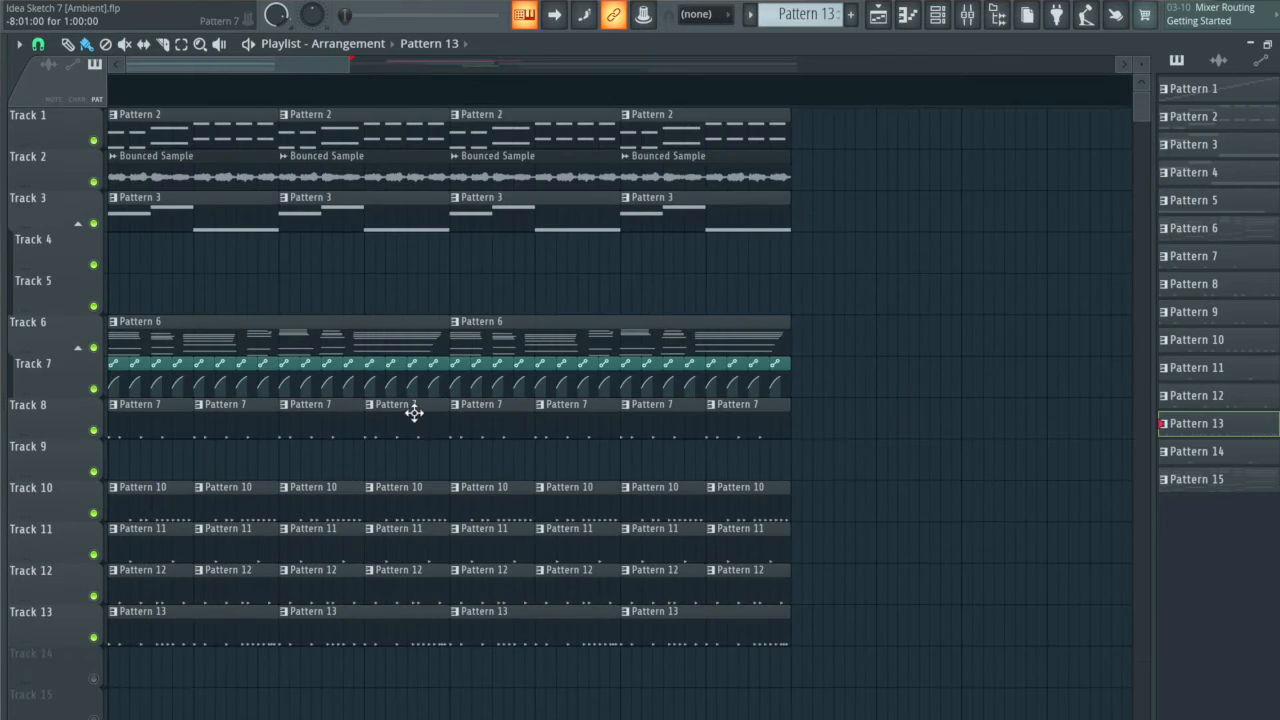
pyautogui.click(116, 94)
pyautogui.press('space')
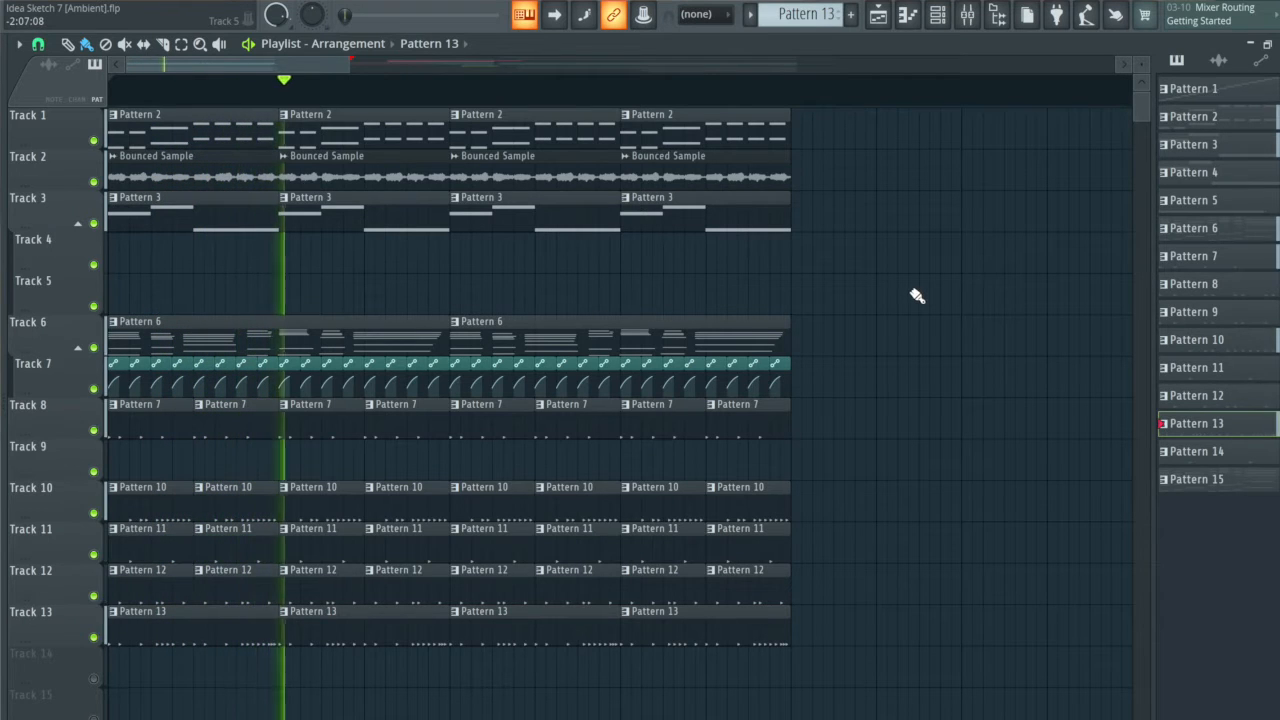
pyautogui.press('F6')
pyautogui.press('F9')
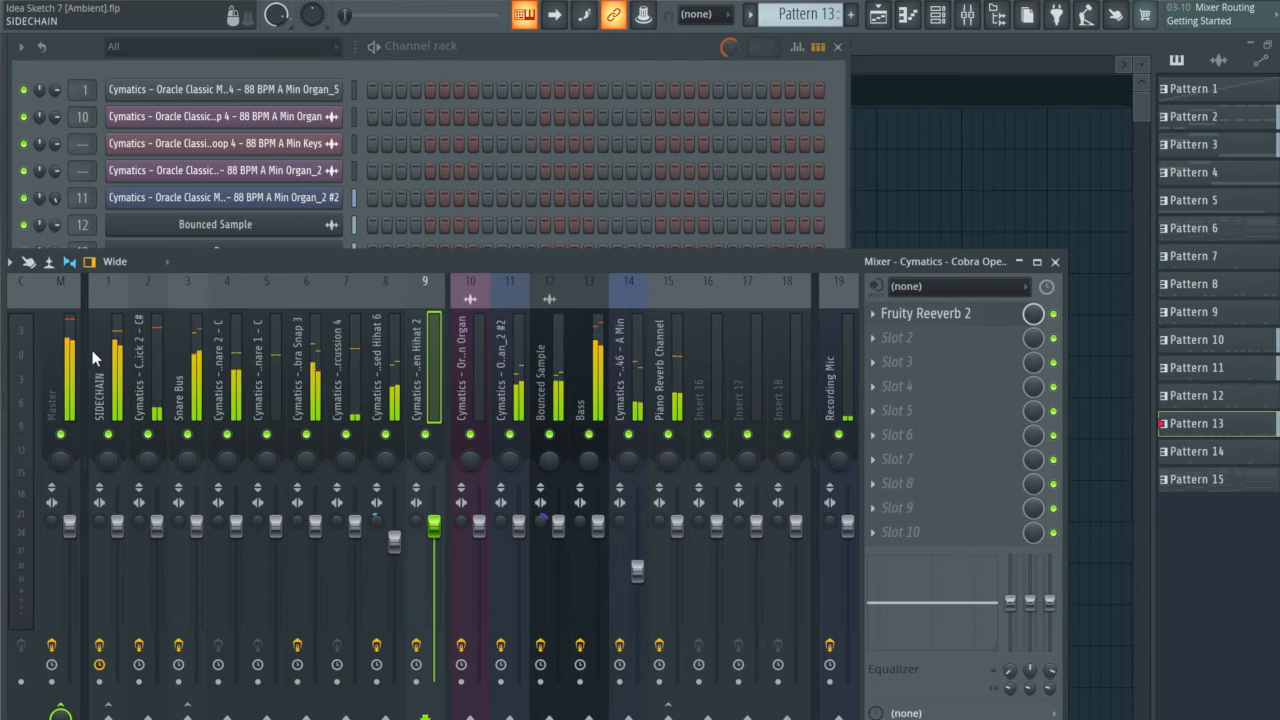
# - Check the effects on the SIDECHAIN mixer track and return to the playlist with the whole arrangement in view
pyautogui.click(95, 355)
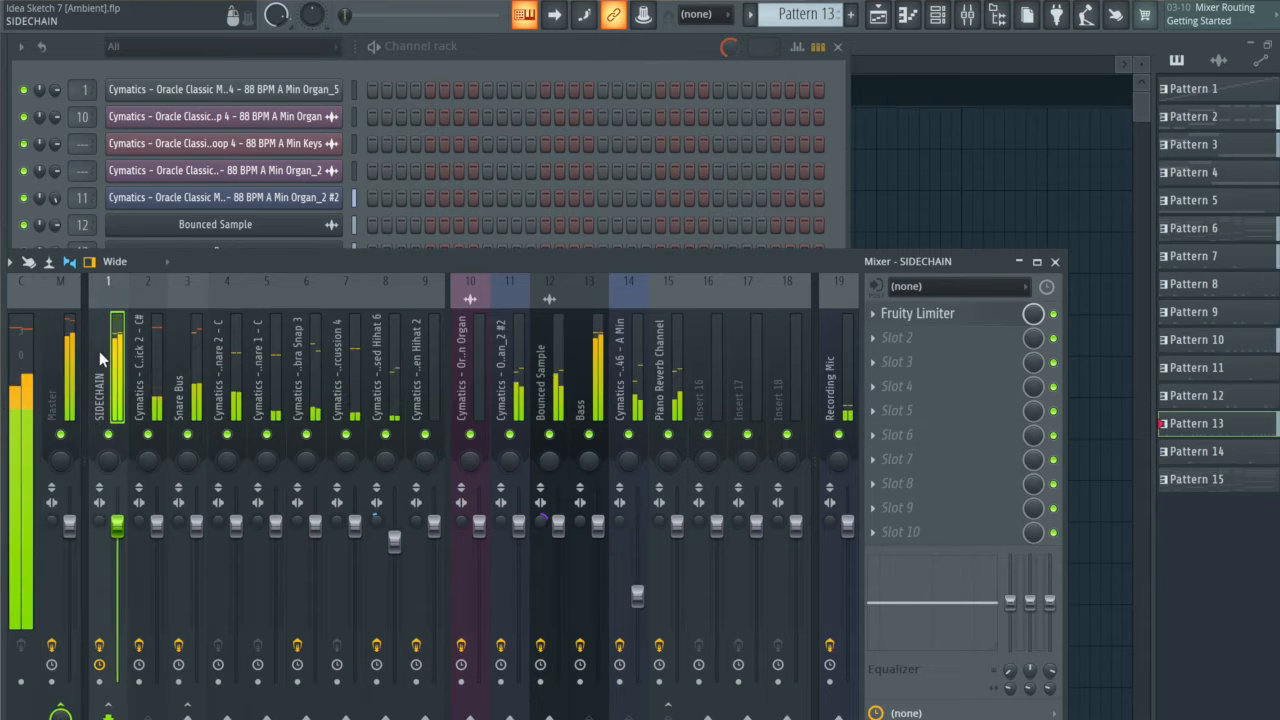
pyautogui.rightClick(936, 150)
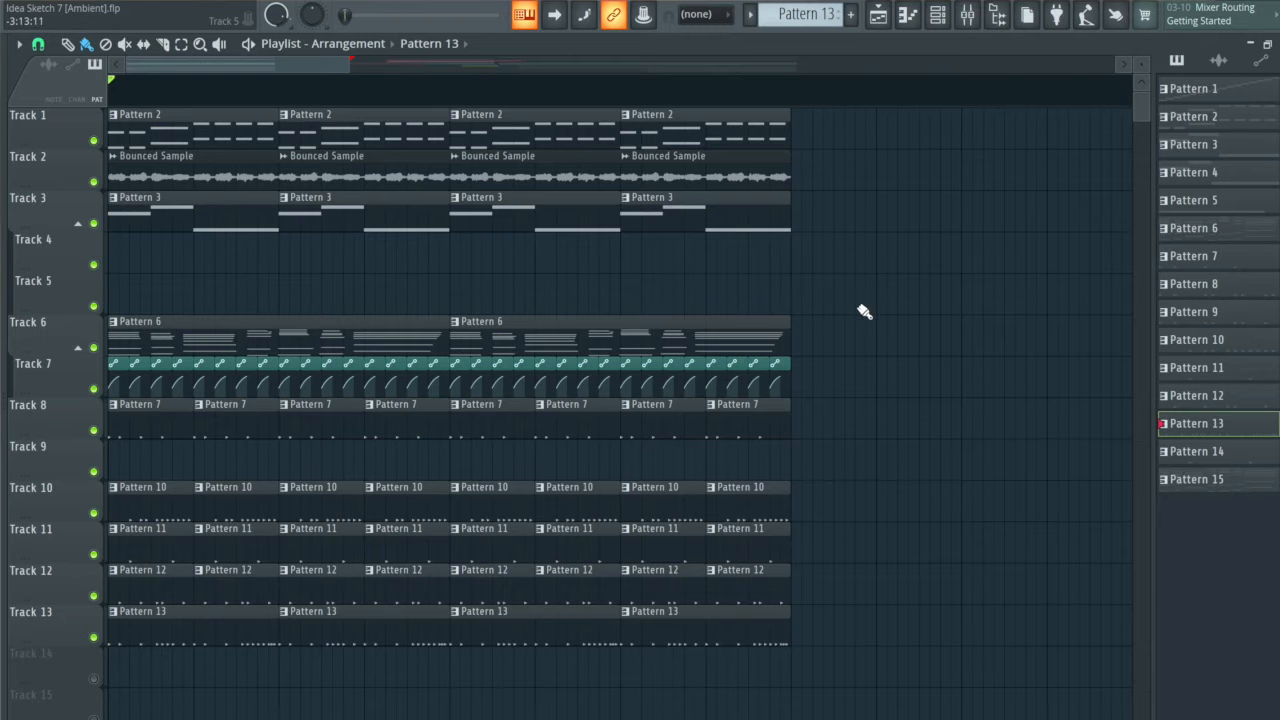
pyautogui.scroll(-3, 864, 311)
pyautogui.keyDown('ctrl'); pyautogui.rightClick(815, 234); pyautogui.keyUp('ctrl')
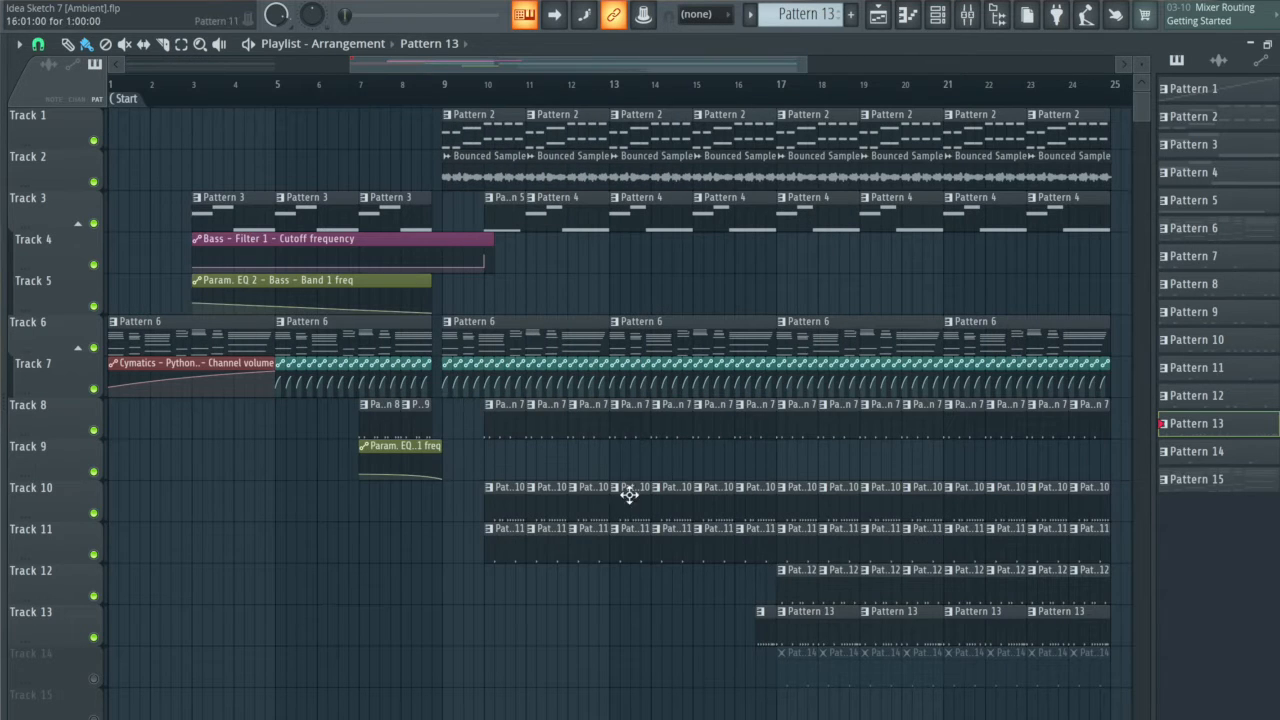
# - Play the intro from bar 1 to hear the Pattern 6 chords with their channel volume automation
pyautogui.click(118, 88)
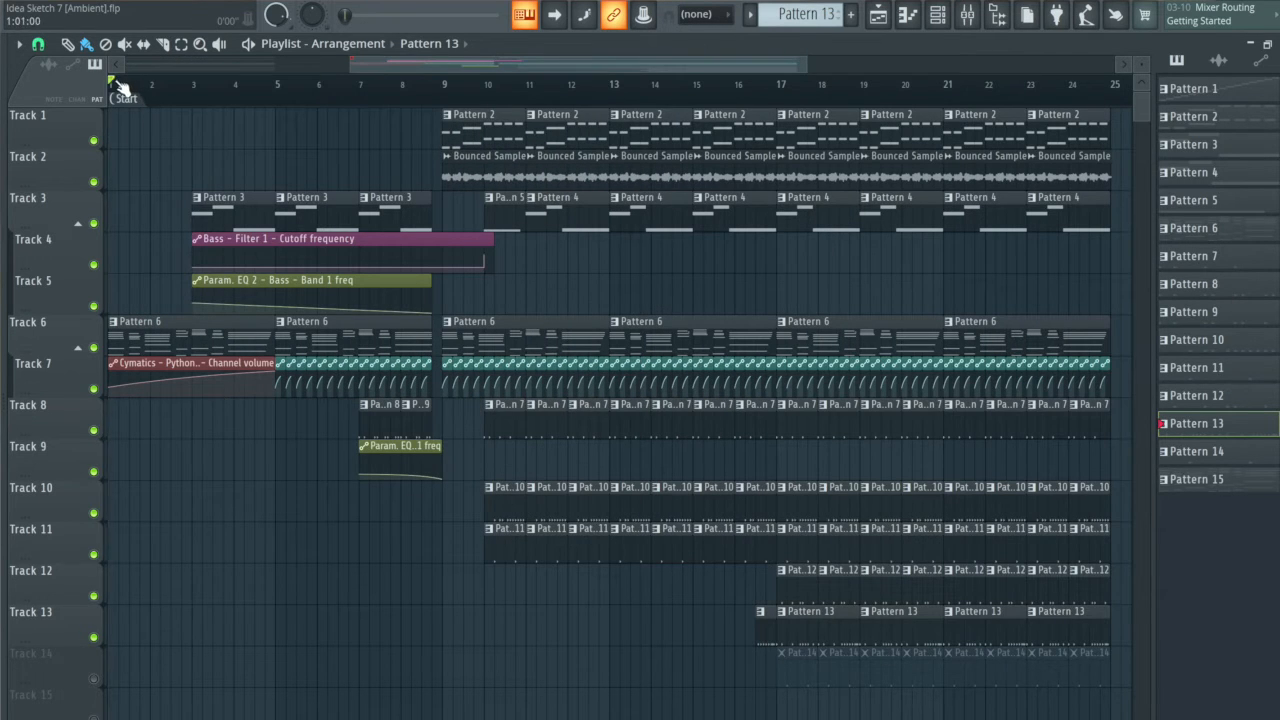
pyautogui.scroll(3, 131, 363)
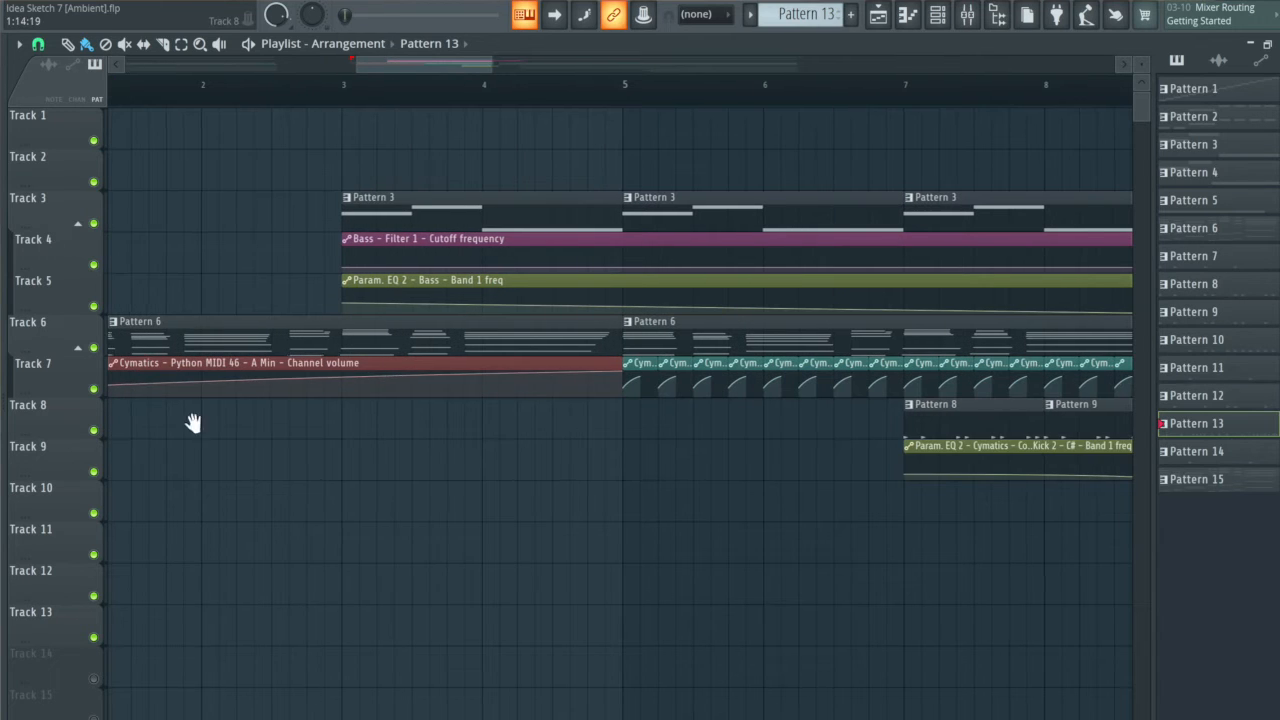
pyautogui.moveTo(193, 422); pyautogui.dragTo(314, 443)
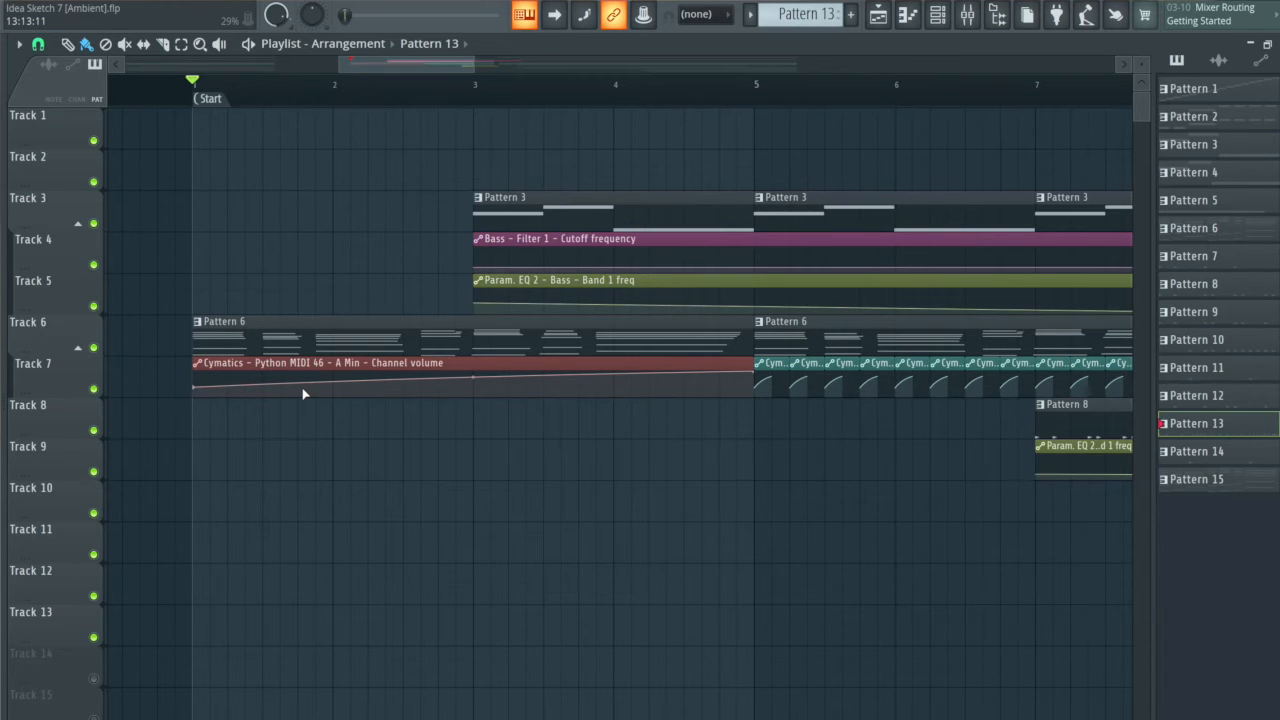
pyautogui.press('space')
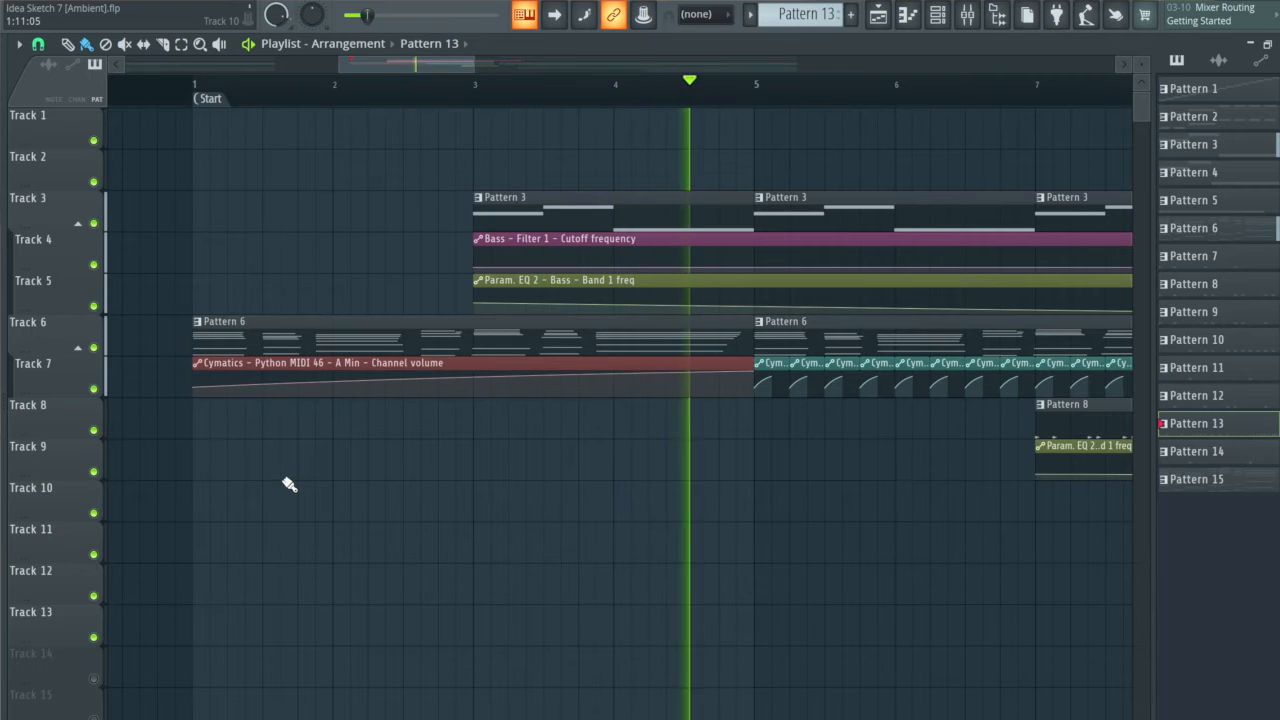
pyautogui.press('space')
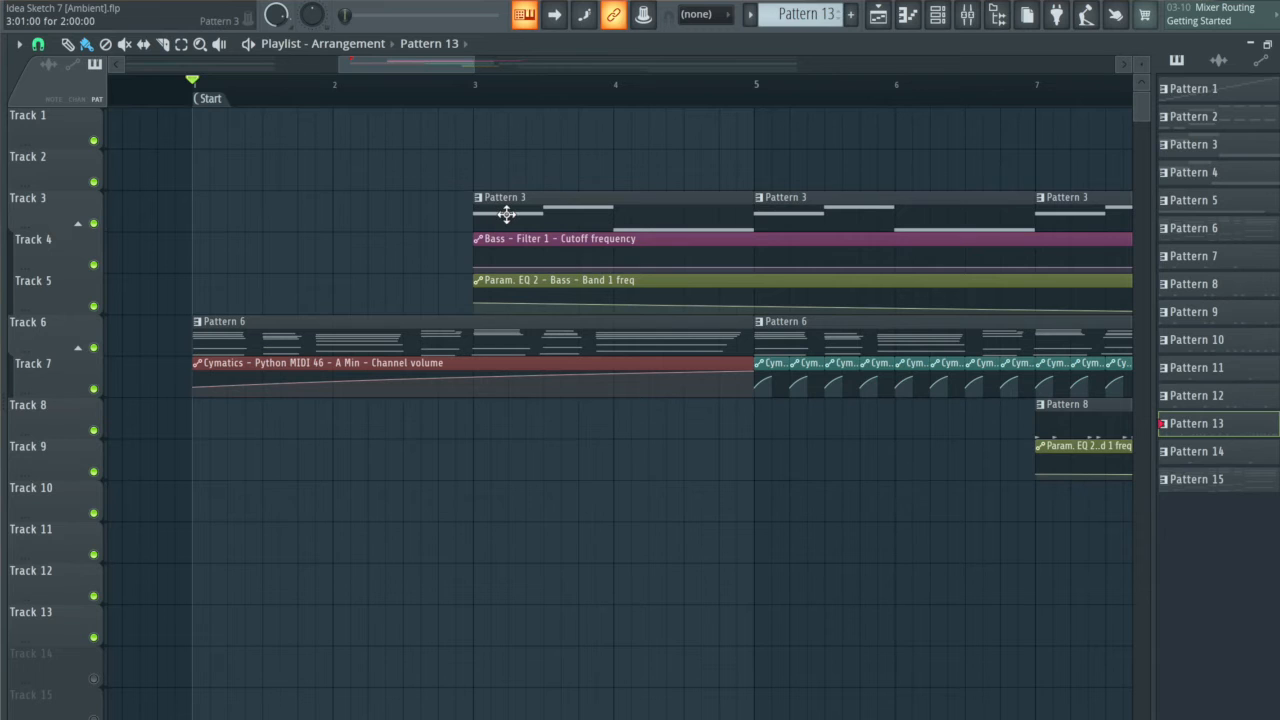
# - Inspect the Fruity parametric EQ 2 on the Bass mixer track
pyautogui.hscroll(1, 589, 345)
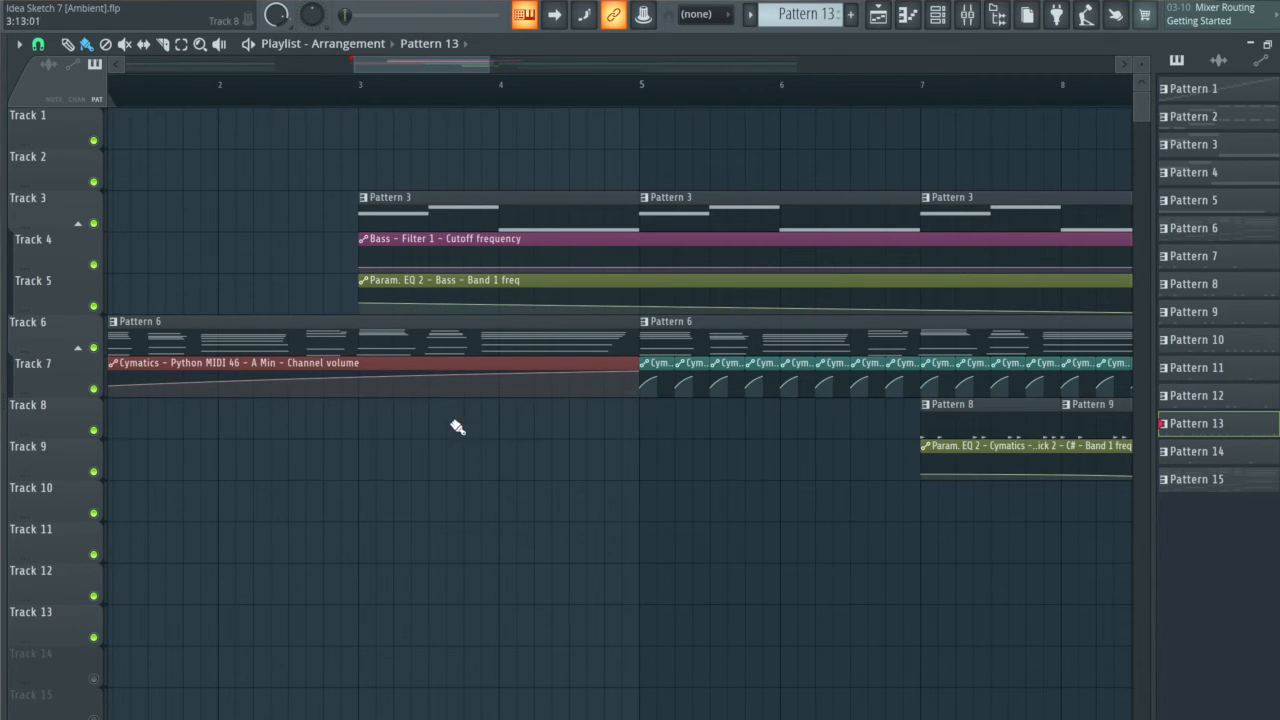
pyautogui.press('F6')
pyautogui.press('F9')
pyautogui.click(590, 340)
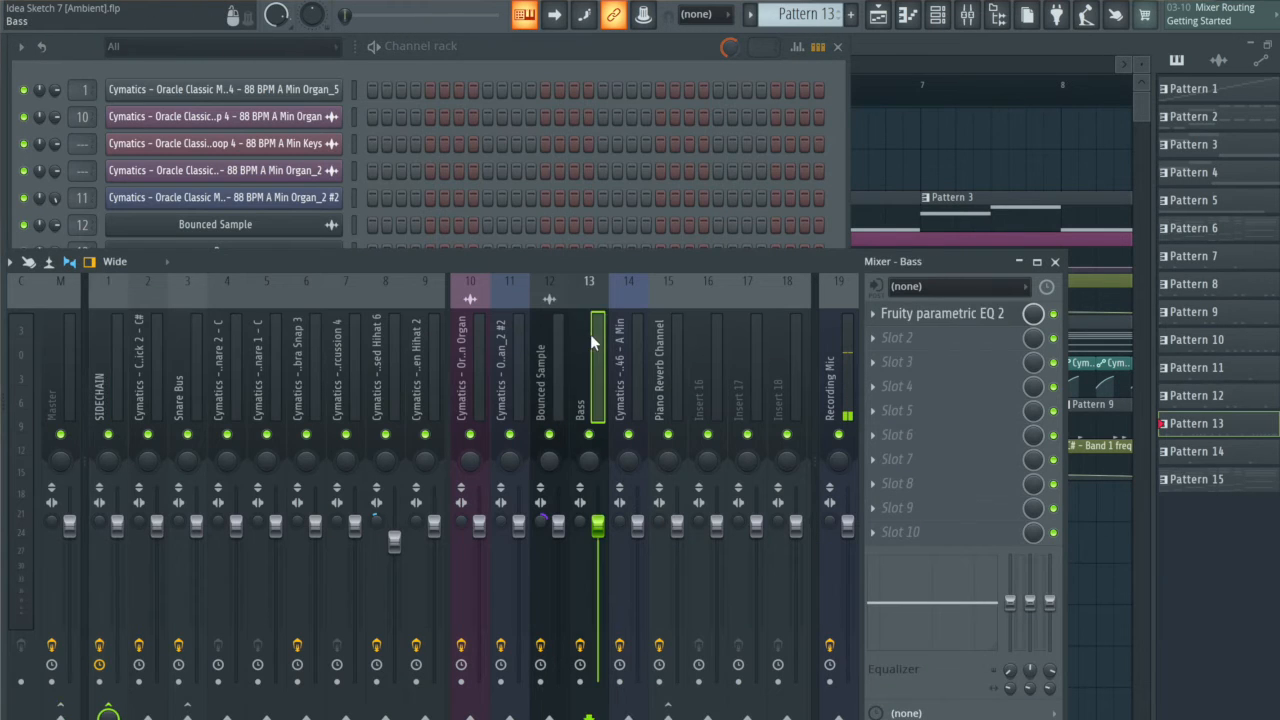
pyautogui.click(966, 316)
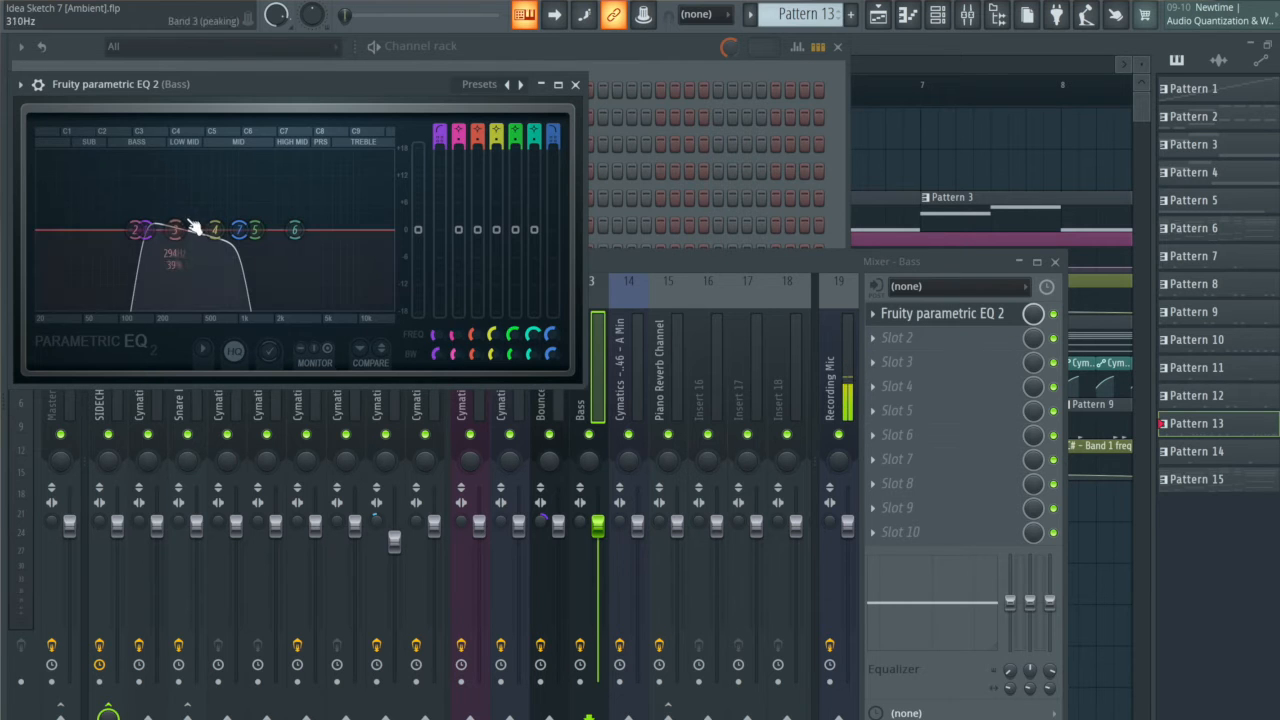
# - Play the bass section from bar 3 while watching the bass EQ's automated low cut, and close the EQ
pyautogui.click(953, 143)
pyautogui.click(366, 93)
pyautogui.press('Tab')
pyautogui.press('space')
pyautogui.press('space')
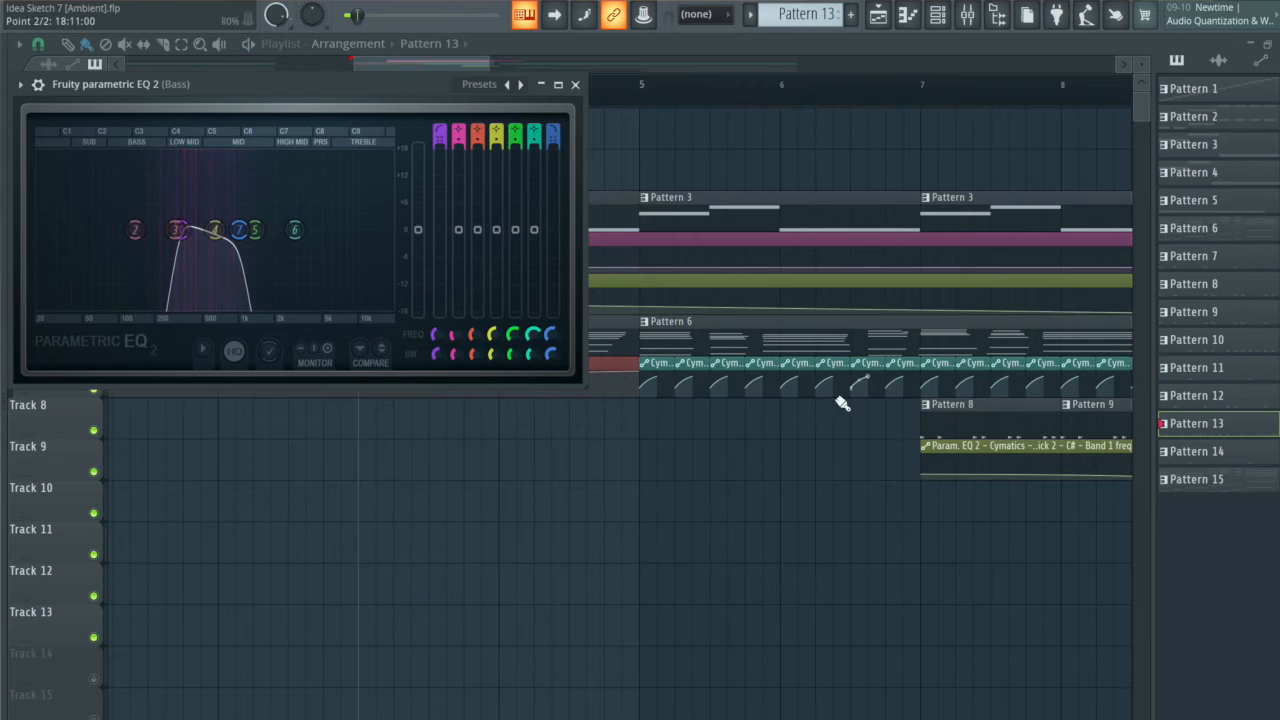
pyautogui.press('Escape')
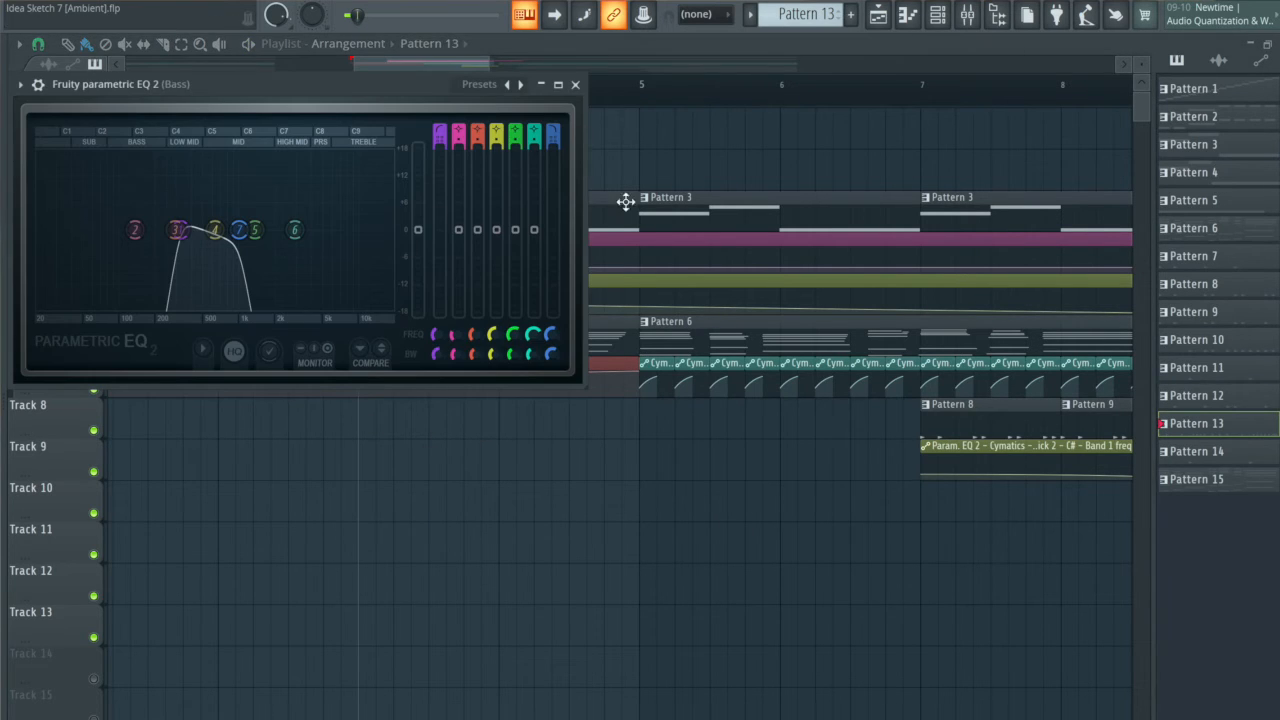
pyautogui.click(575, 85)
# - Show the Filter 1 settings of the Bass channel's synth over the playlist
pyautogui.press('F9')
pyautogui.press('F9')
pyautogui.press('F6')
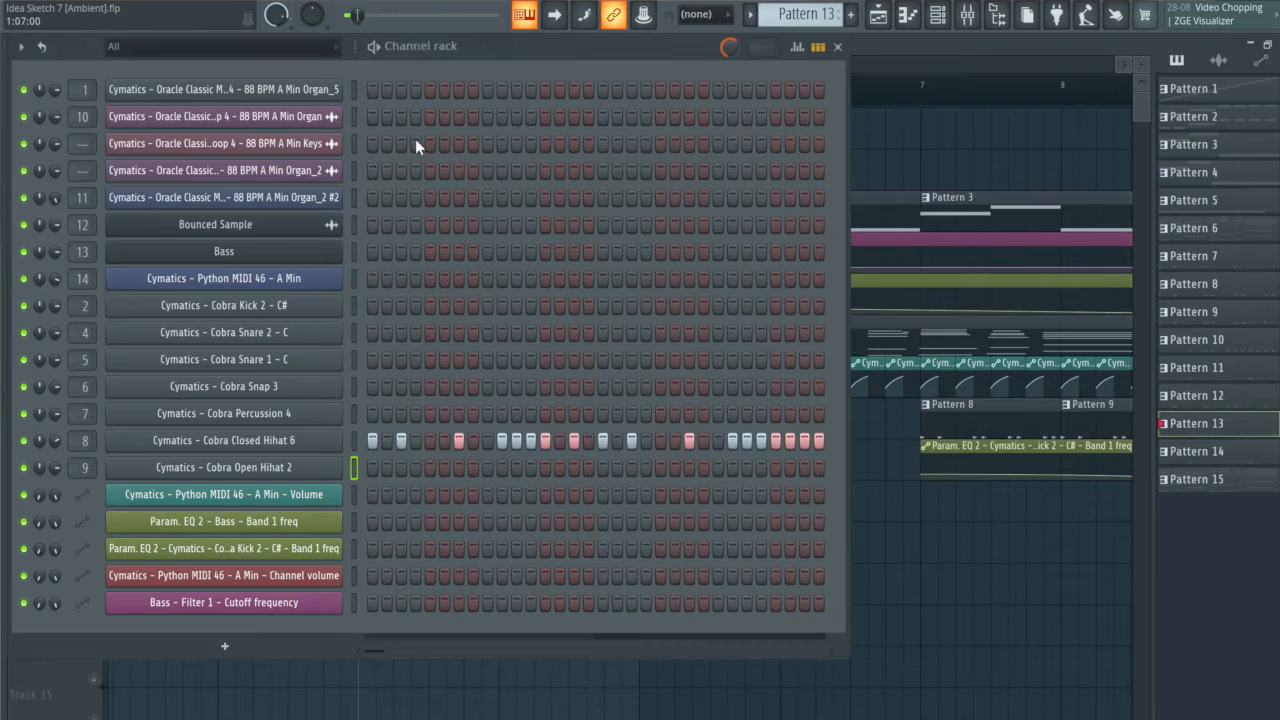
pyautogui.click(251, 258)
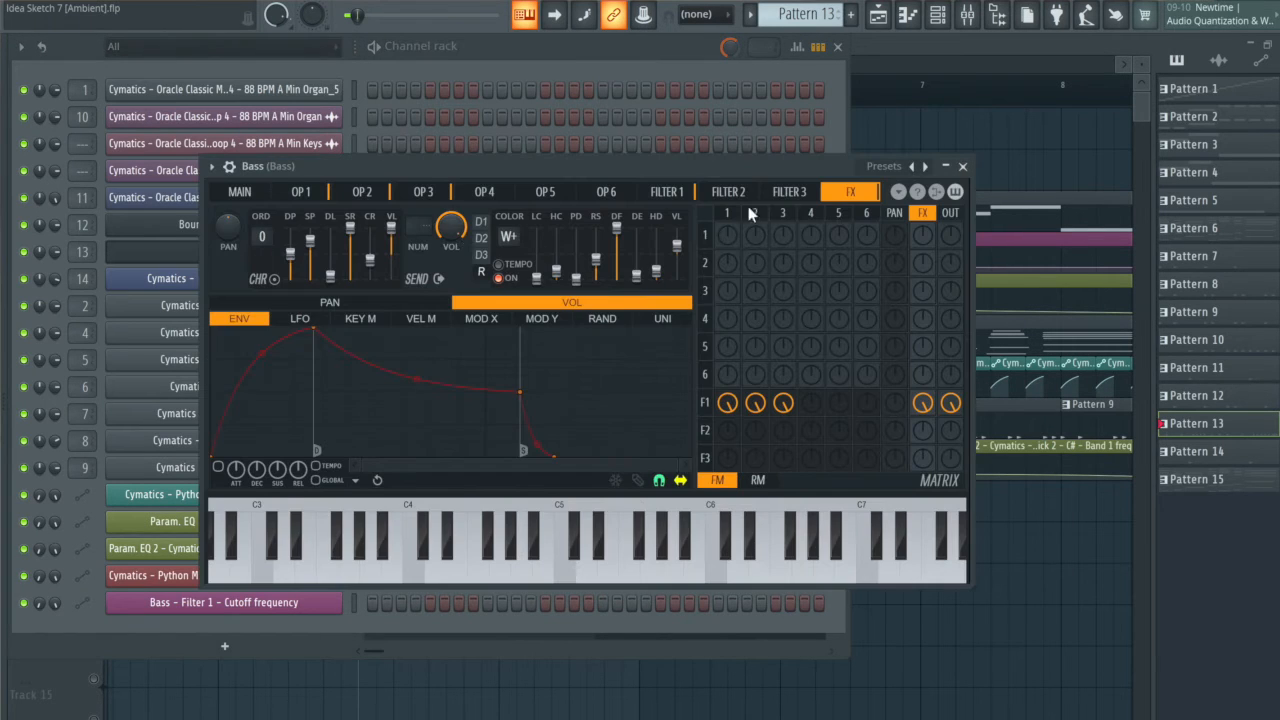
pyautogui.rightClick(908, 120)
pyautogui.press('Tab')
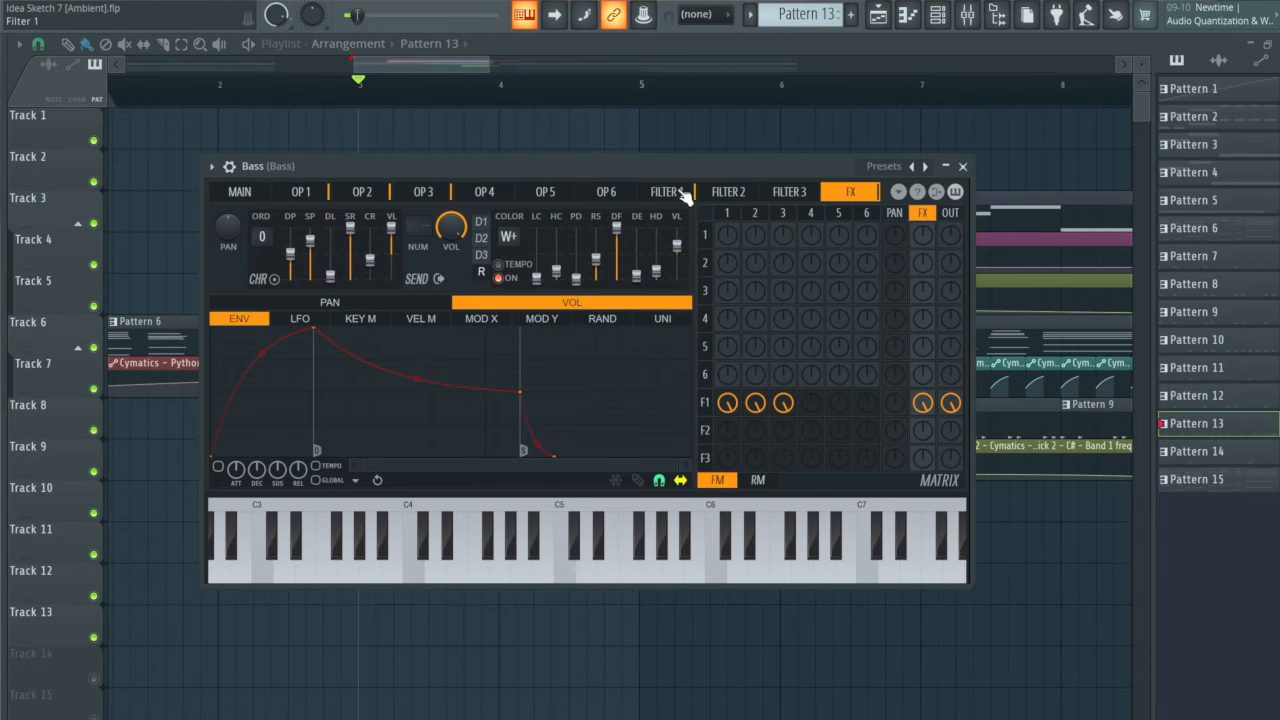
pyautogui.click(667, 192)
# - Play the bass from bar 3 with Filter 1 in view and compare it with the operator 1 settings
pyautogui.rightClick(845, 118)
pyautogui.press('Tab')
pyautogui.press('space')
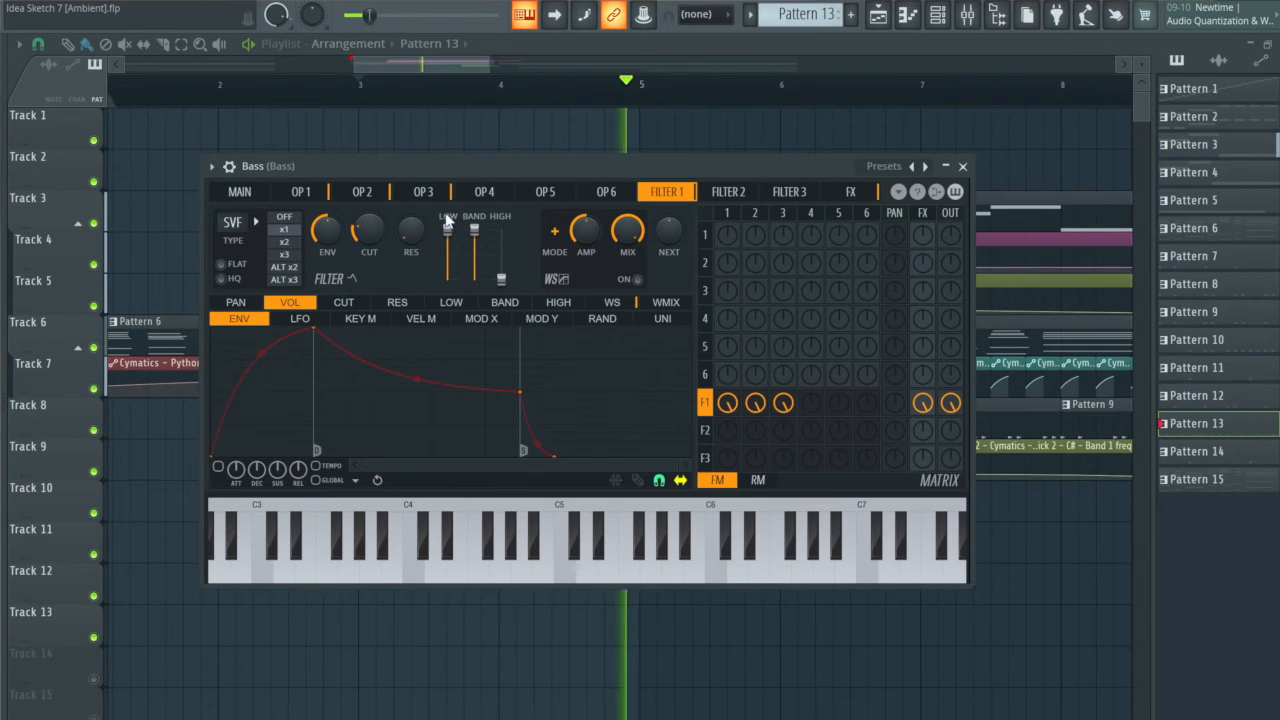
pyautogui.click(962, 166)
pyautogui.press('space')
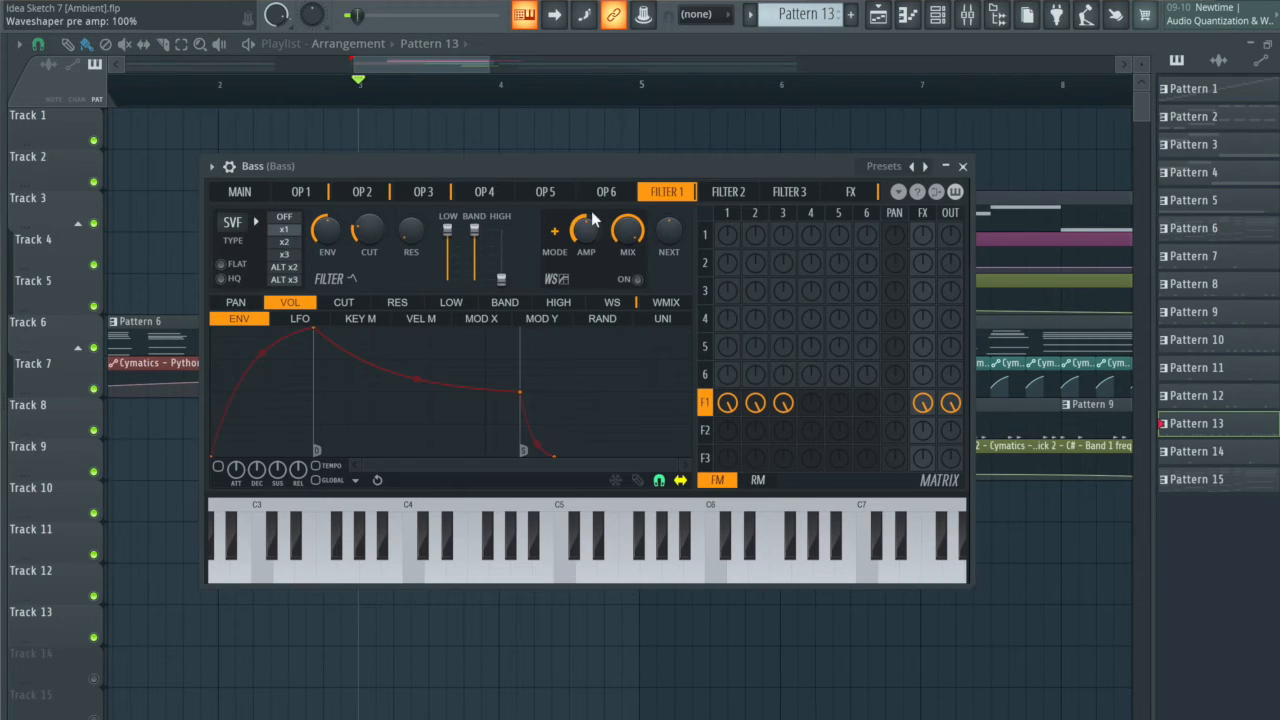
pyautogui.click(301, 192)
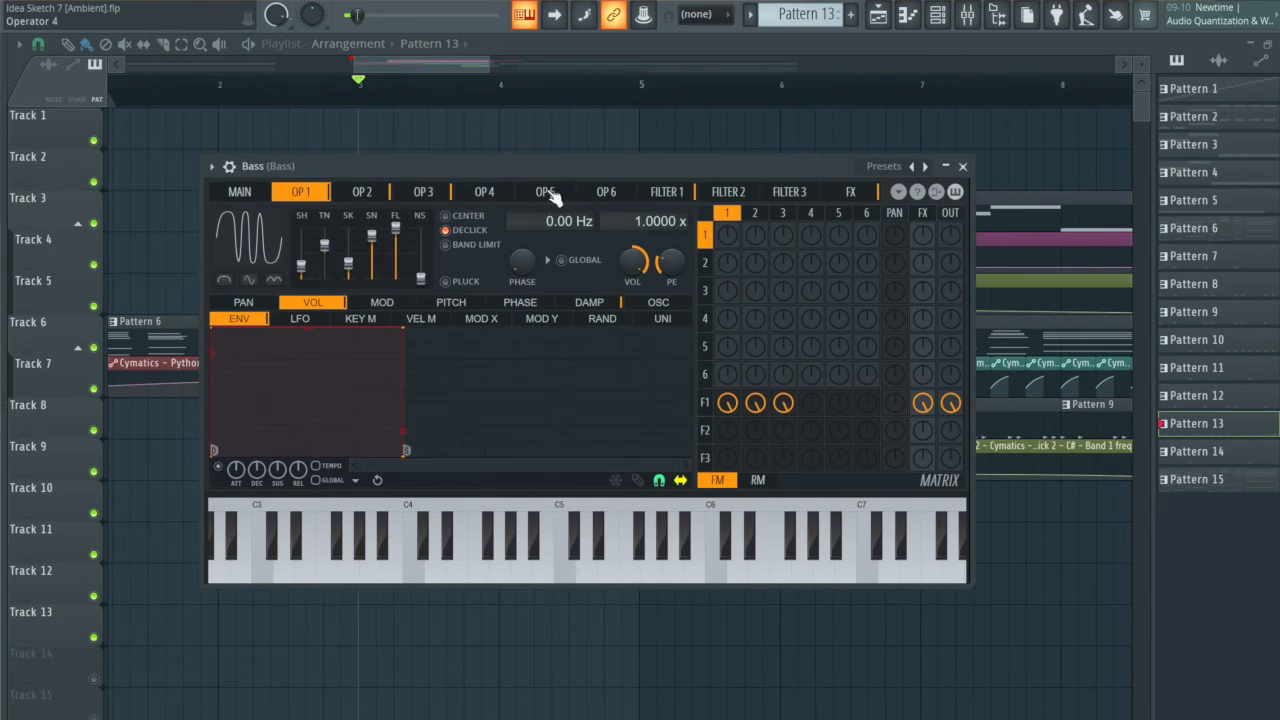
pyautogui.click(667, 192)
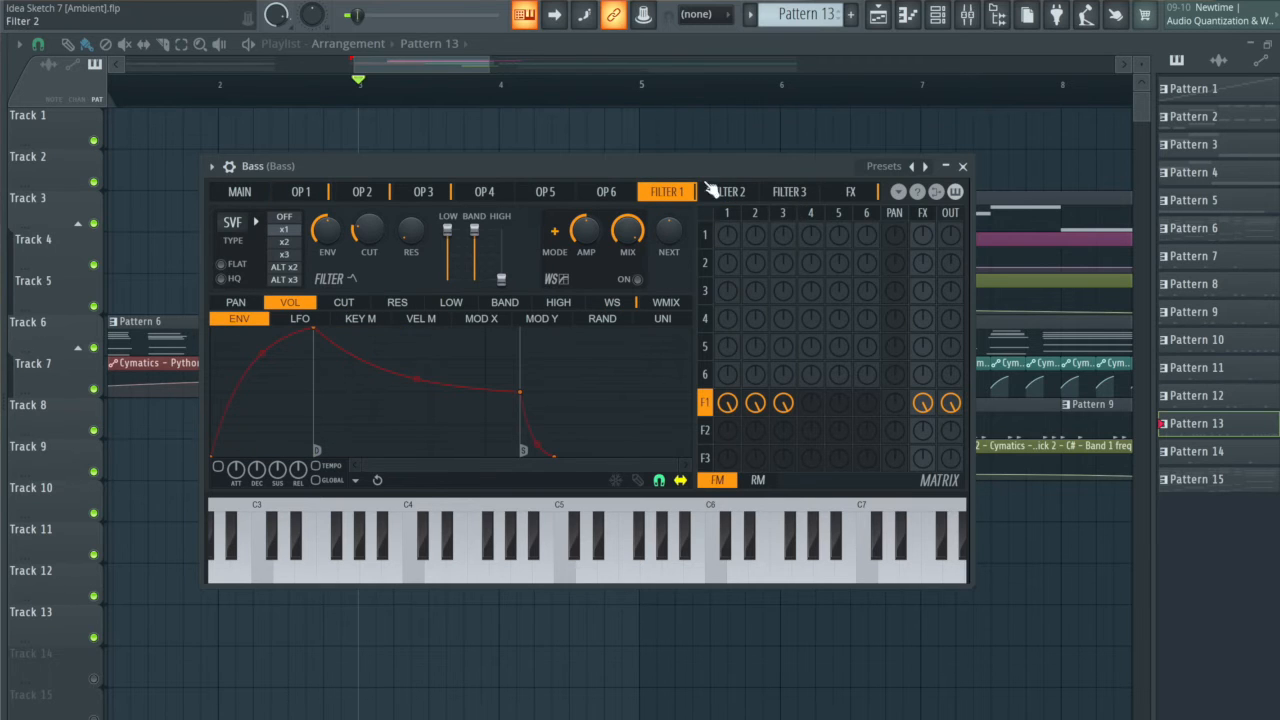
# - Audition the section from bar 7, close the Bass synth and return to the full arrangement
pyautogui.rightClick(862, 132)
pyautogui.click(931, 82)
pyautogui.press('space')
pyautogui.press('Tab')
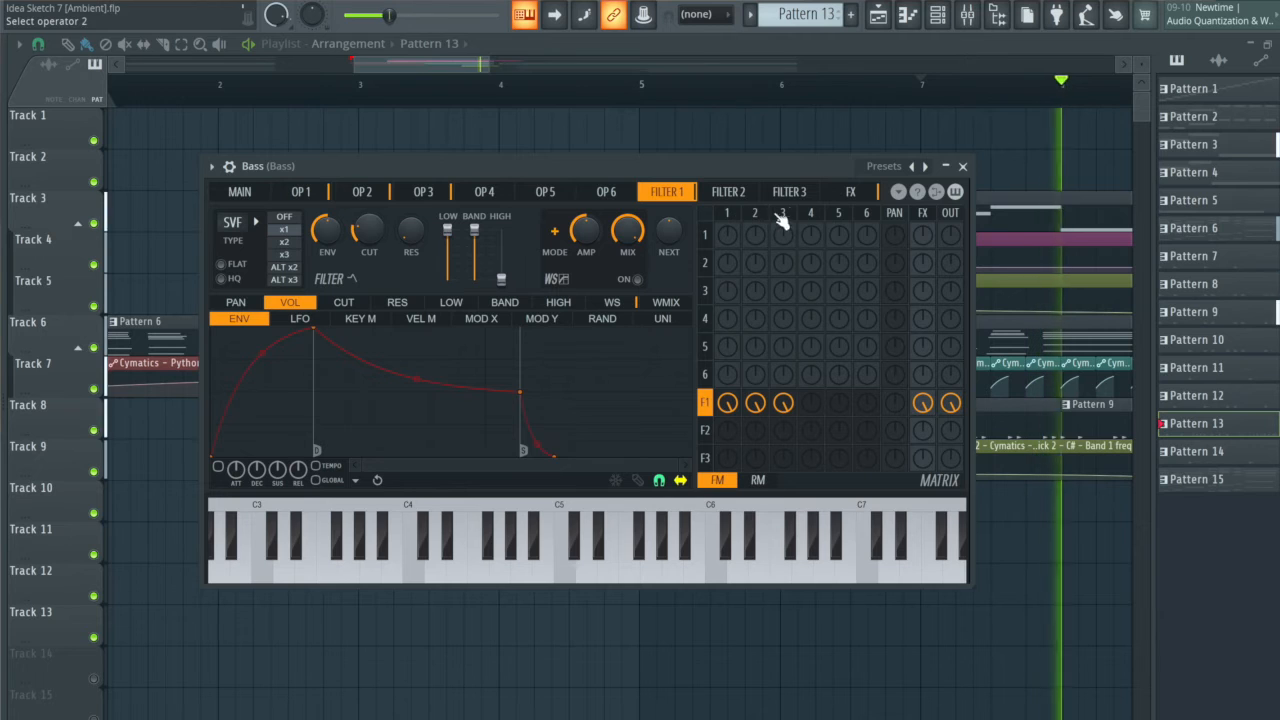
pyautogui.click(962, 166)
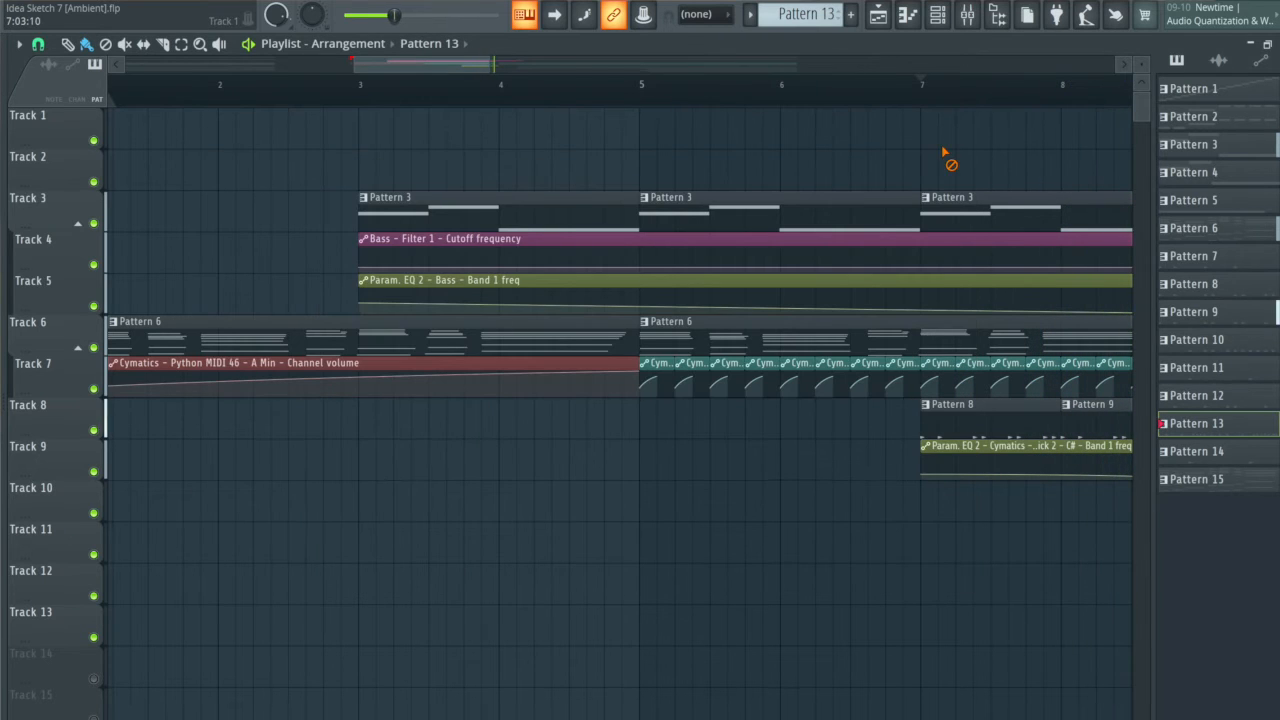
pyautogui.scroll(-3, 949, 163)
pyautogui.press('space')
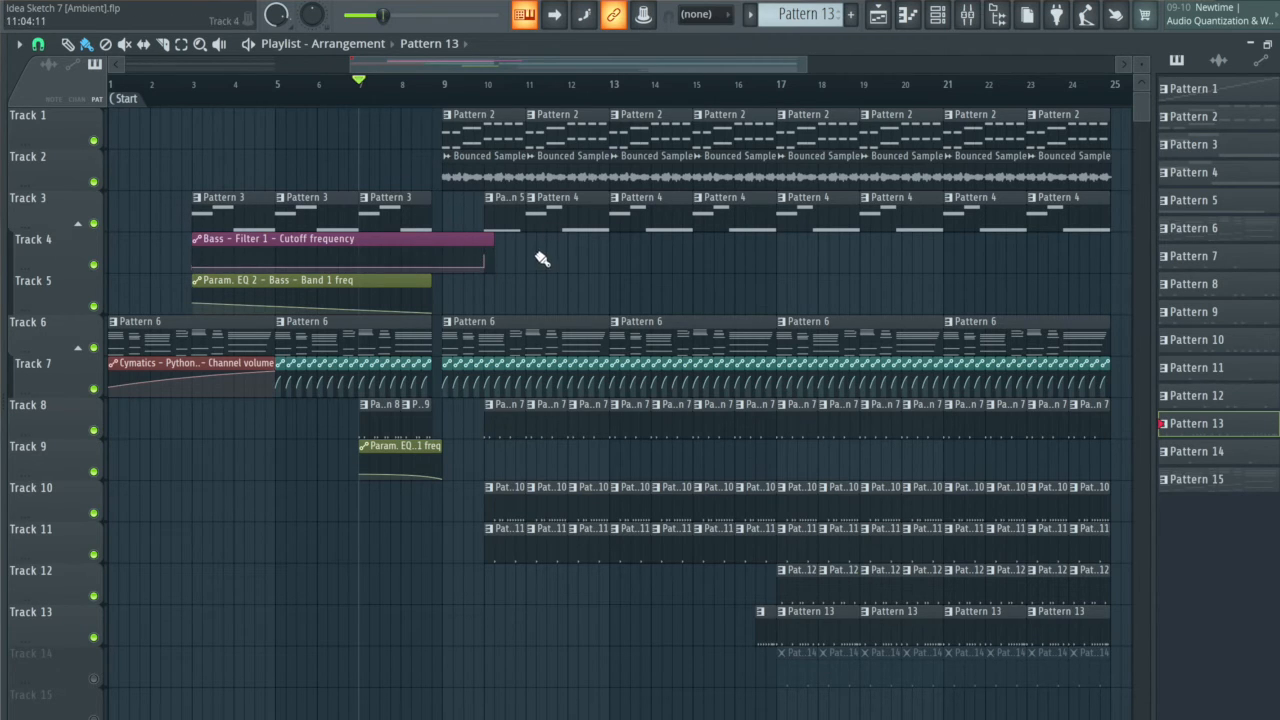
# - Examine the kick clips of Pattern 8 and Pattern 9 on Track 8 and select Pattern 8
pyautogui.press('F6')
pyautogui.press('F6')
pyautogui.scroll(5, 357, 451)
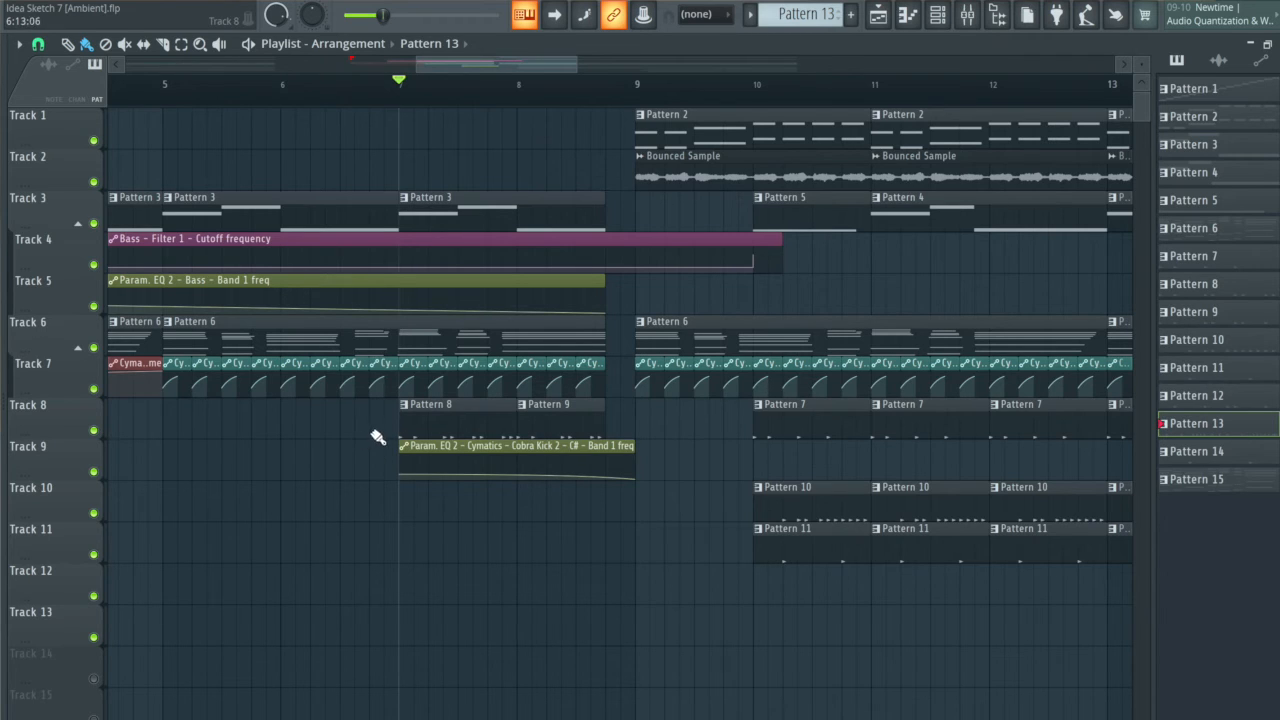
pyautogui.scroll(5, 389, 428)
pyautogui.scroll(-8, 389, 423)
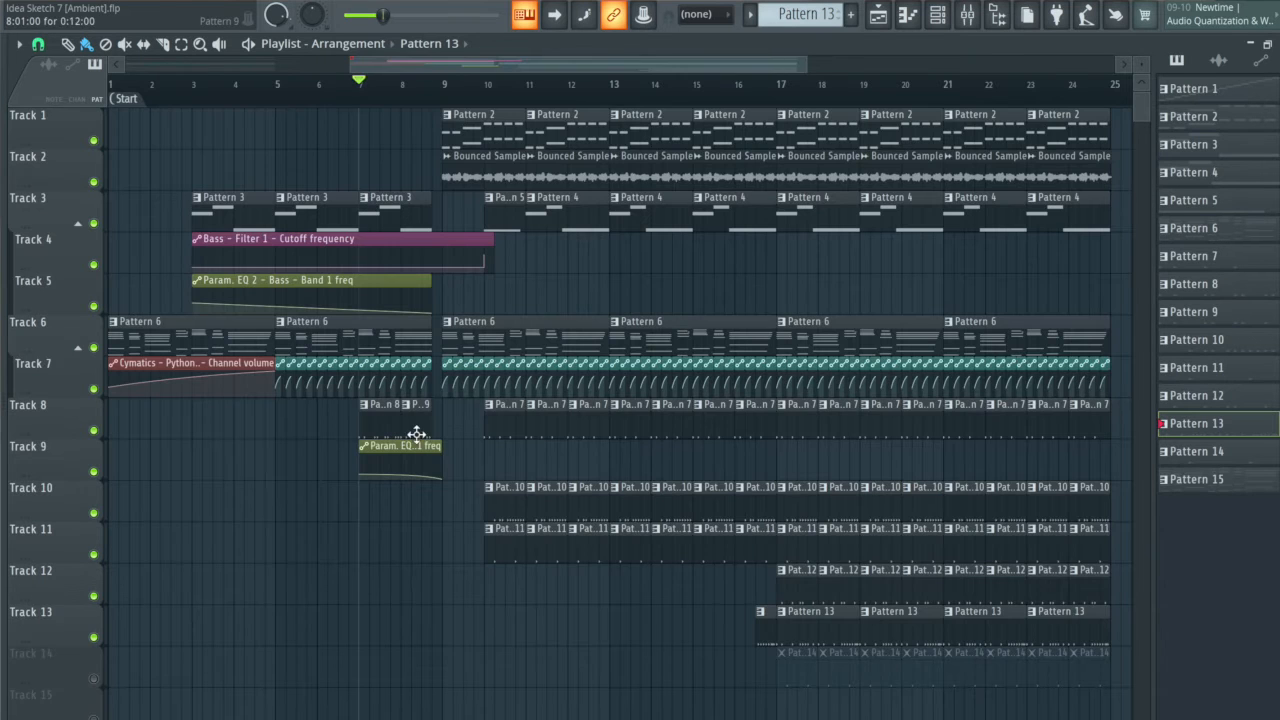
pyautogui.keyDown('alt'); pyautogui.rightClick(364, 424); pyautogui.keyUp('alt')
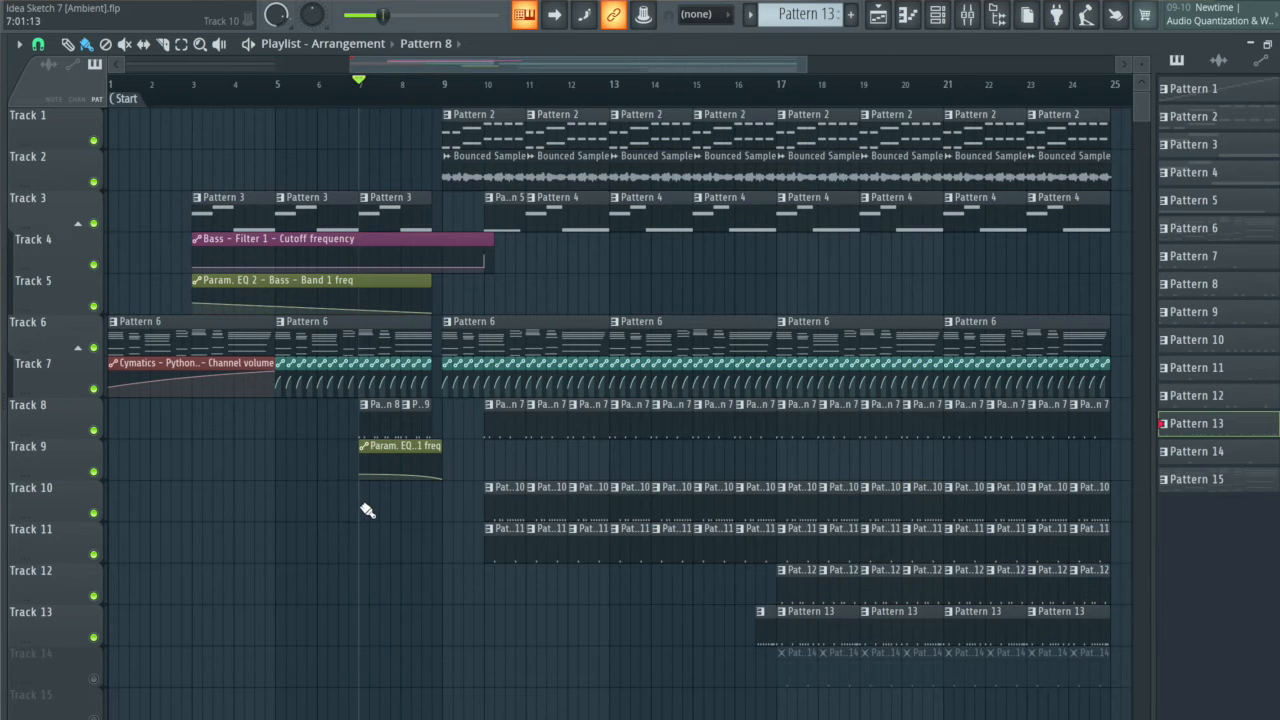
# - Inspect the Fruity parametric EQ 2 on the Cobra Kick 2 mixer track and return to the playlist
pyautogui.scroll(3, 367, 511)
pyautogui.press('F6')
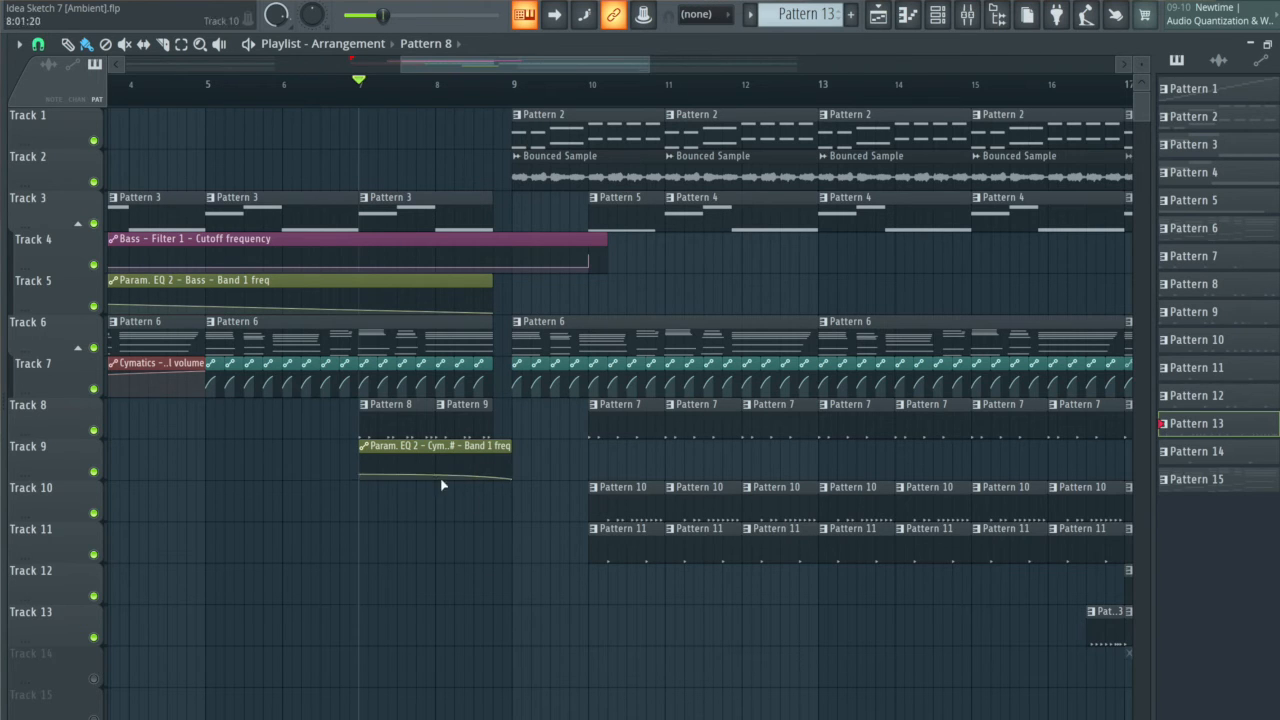
pyautogui.press('F6')
pyautogui.press('F9')
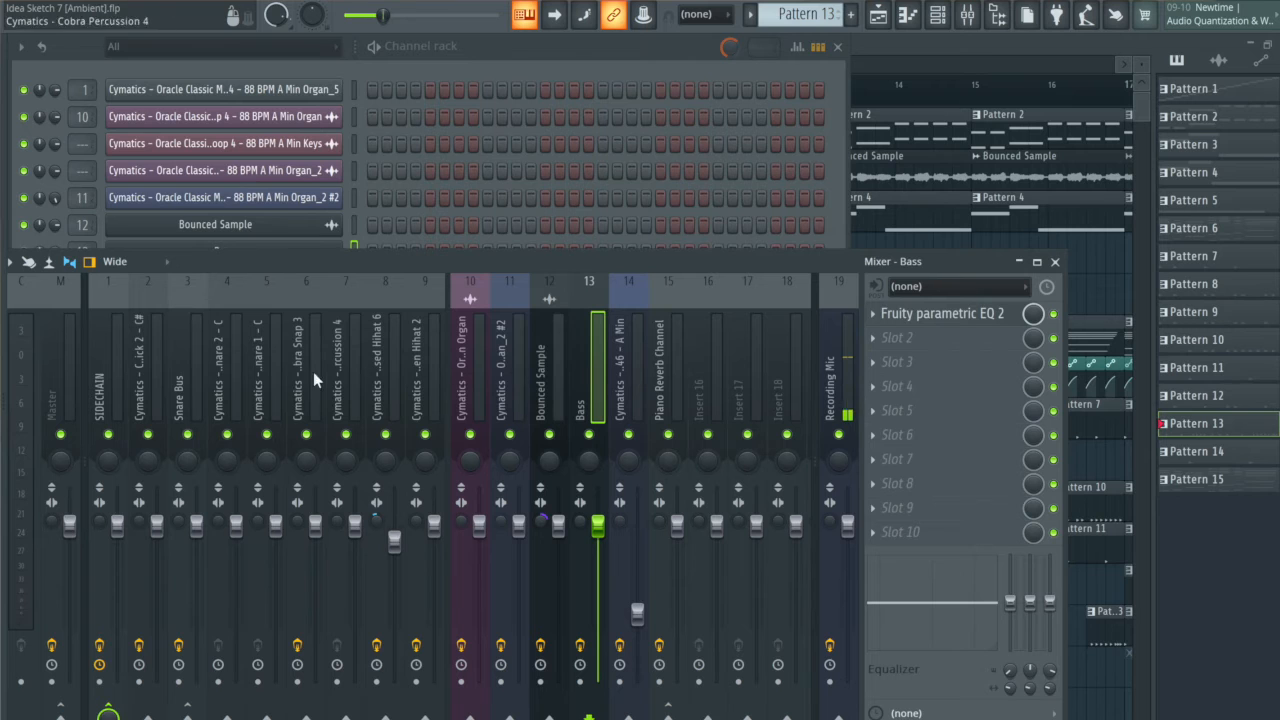
pyautogui.click(137, 363)
pyautogui.click(940, 313)
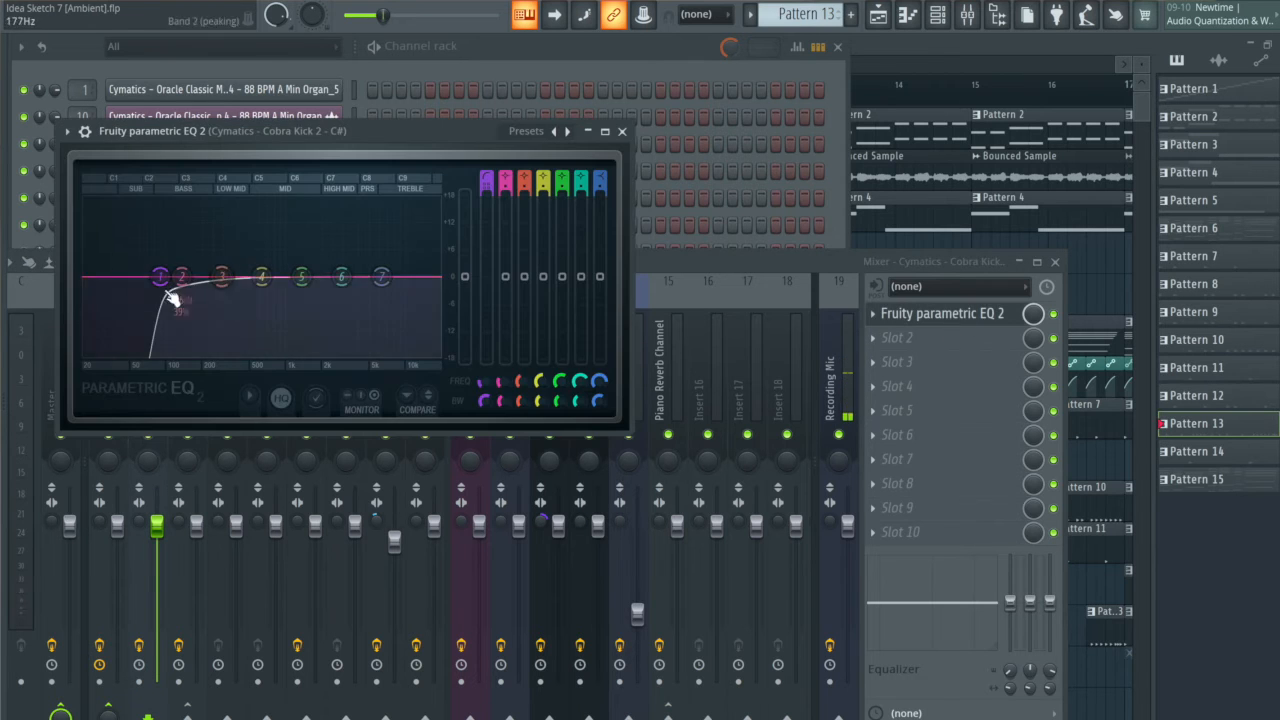
pyautogui.click(622, 133)
pyautogui.press('F12')
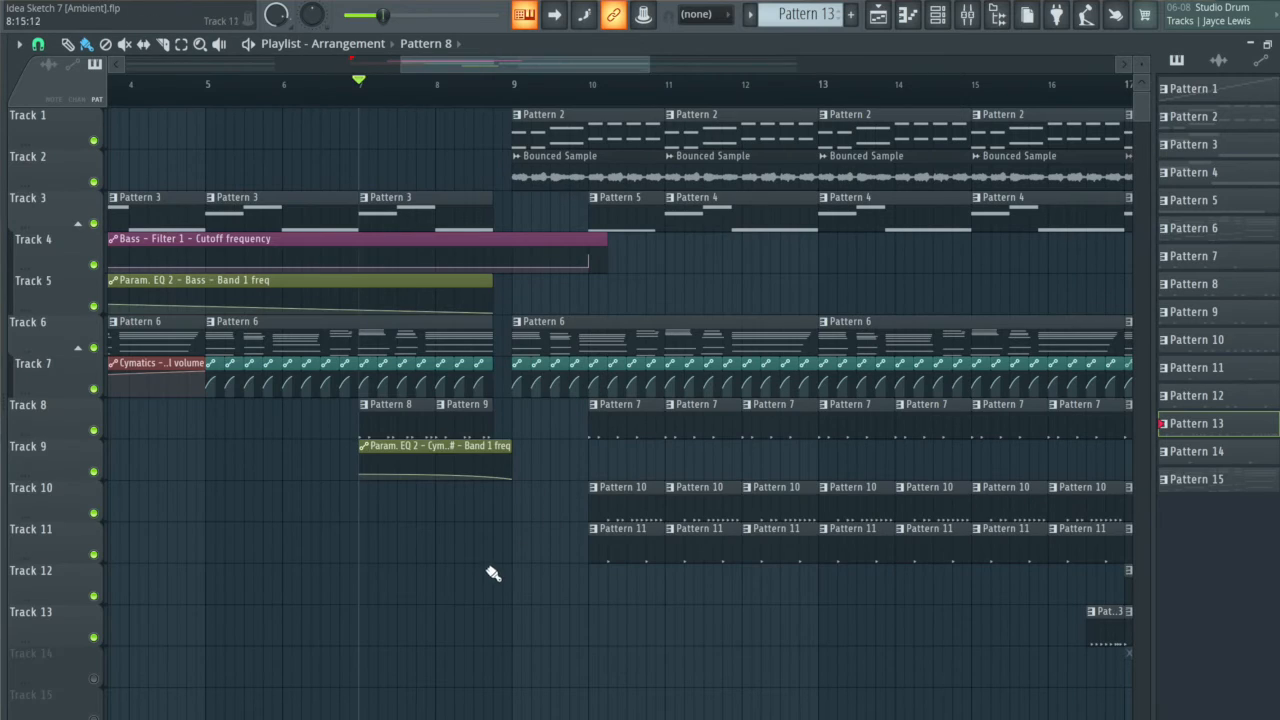
# - Play the kick build-up from bar 7 with its EQ automation and bring back the full arrangement view
pyautogui.press('space')
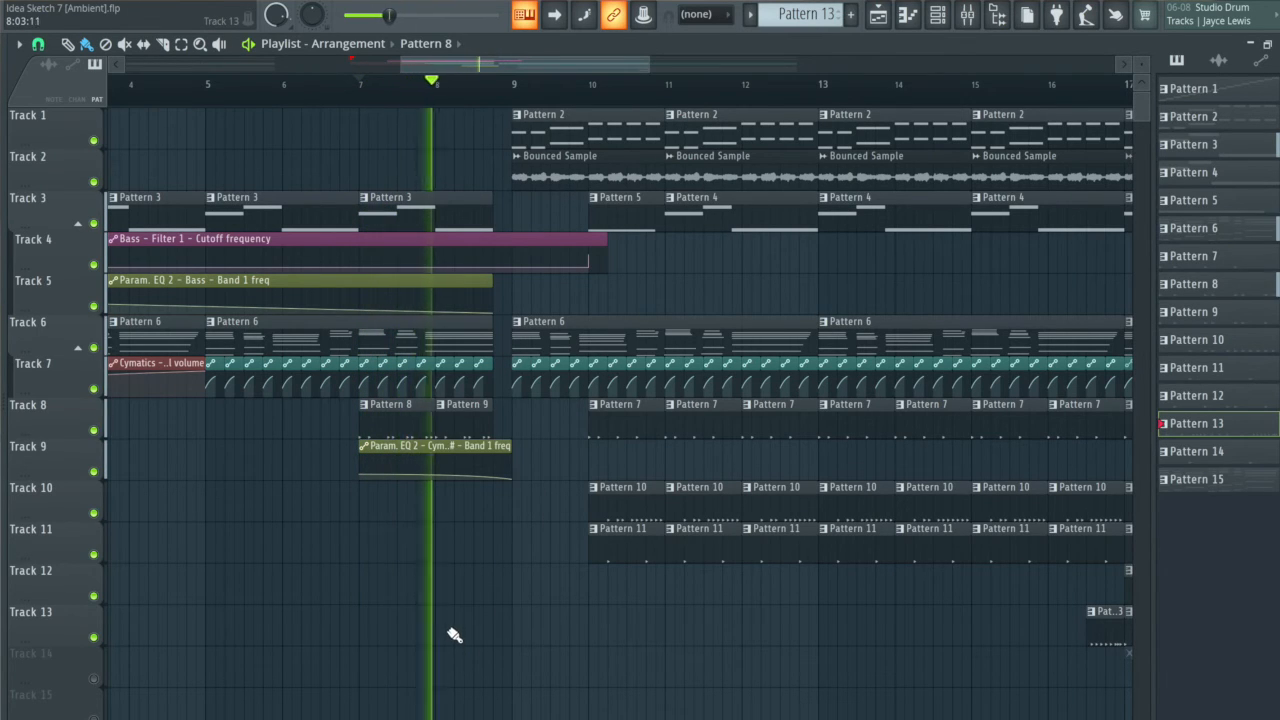
pyautogui.press('space')
pyautogui.scroll(-3, 490, 597)
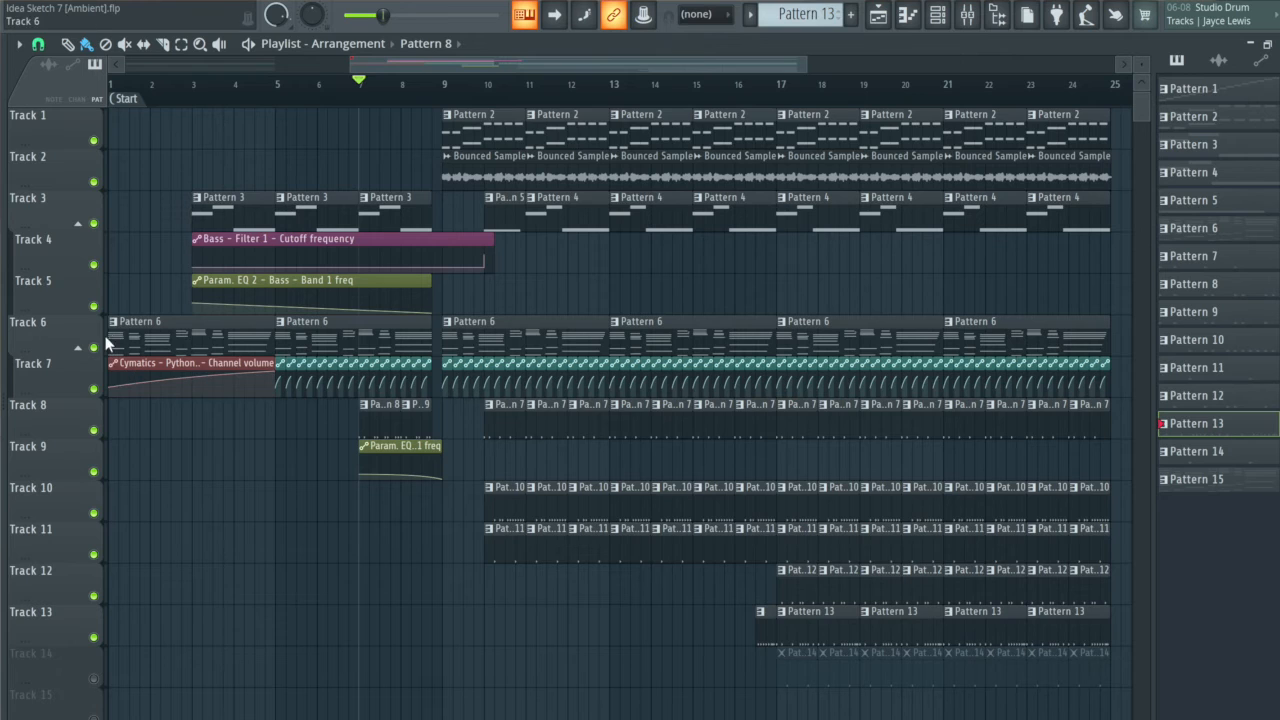
# - Play the whole intro as a time selection covering bars 1 to 8 and clear the selection
pyautogui.moveTo(113, 85); pyautogui.dragTo(443, 86)
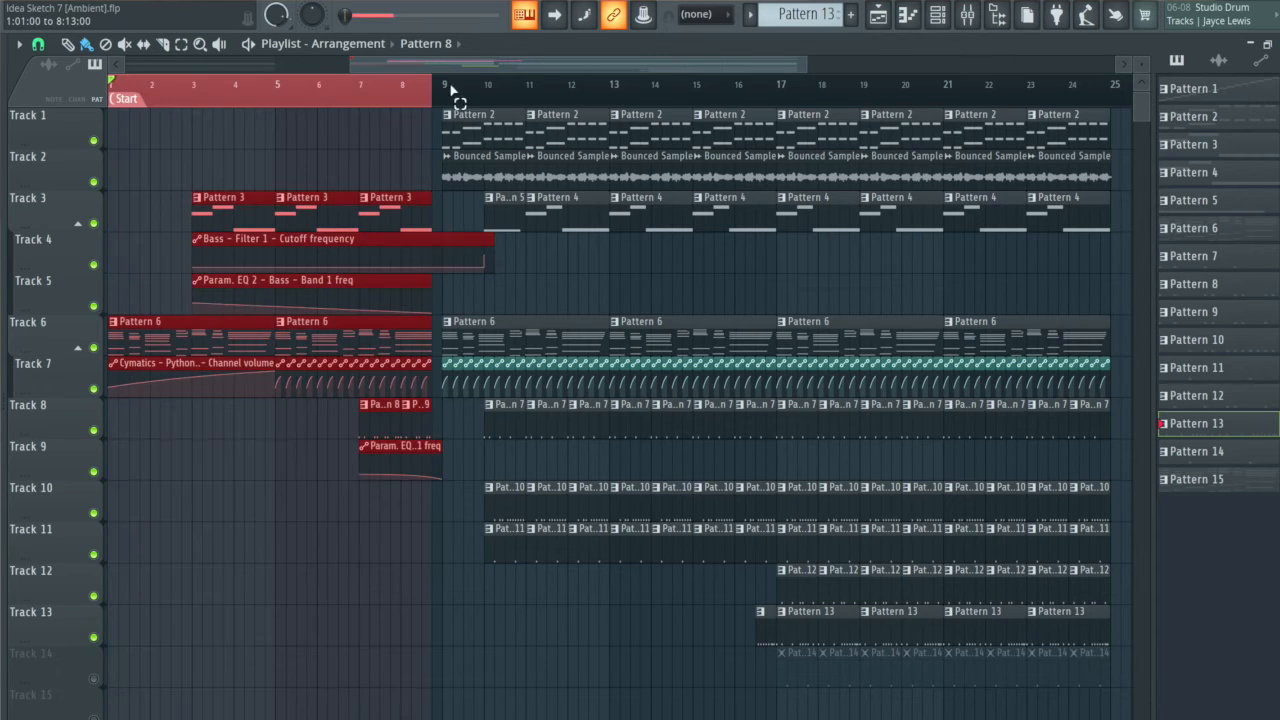
pyautogui.press('space')
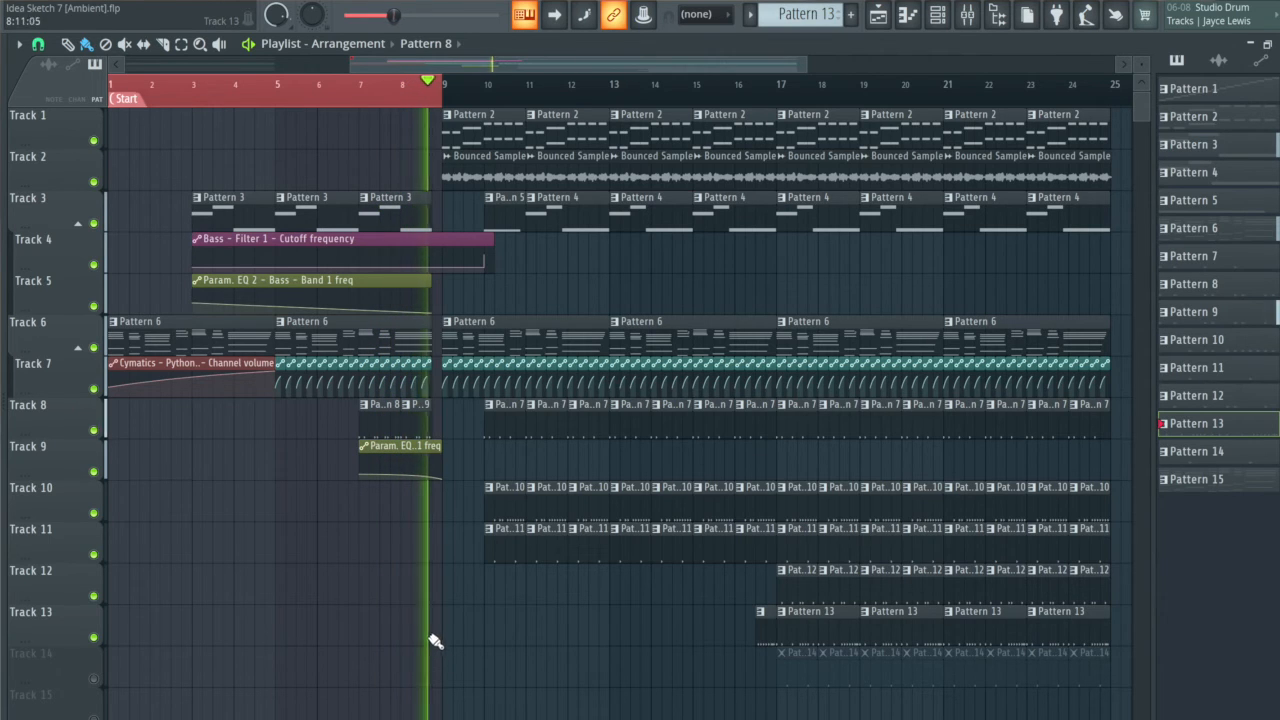
pyautogui.click(441, 106)
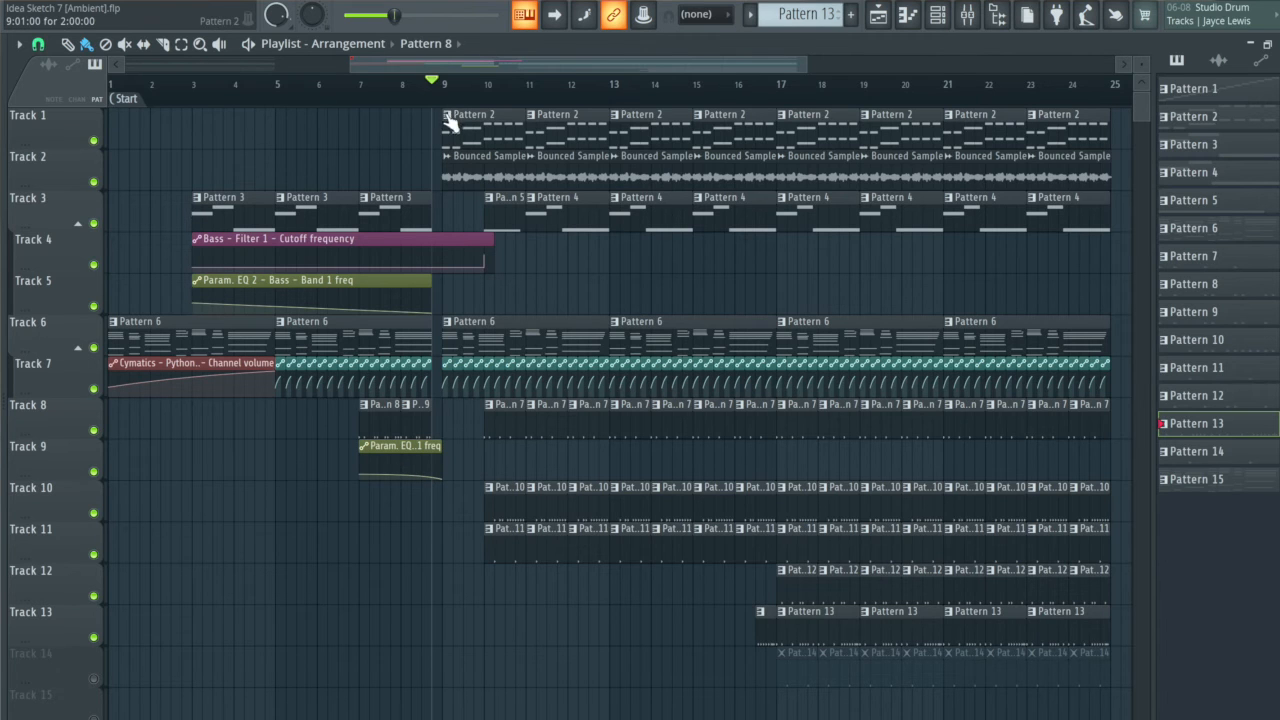
# - Examine the transition around bars 9 and 10, including the end of the bass cutoff automation and the Pattern 3 and Pattern 5 bass clips
pyautogui.scroll(5, 452, 105)
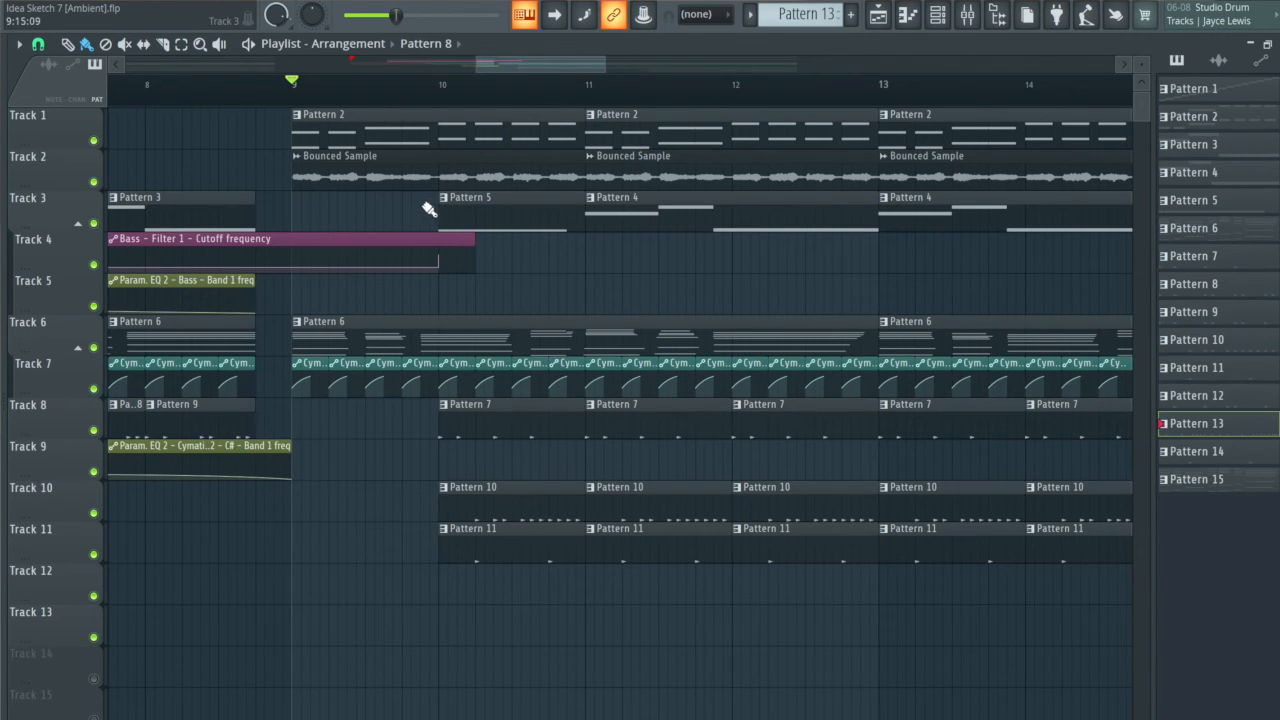
pyautogui.scroll(-3, 391, 218)
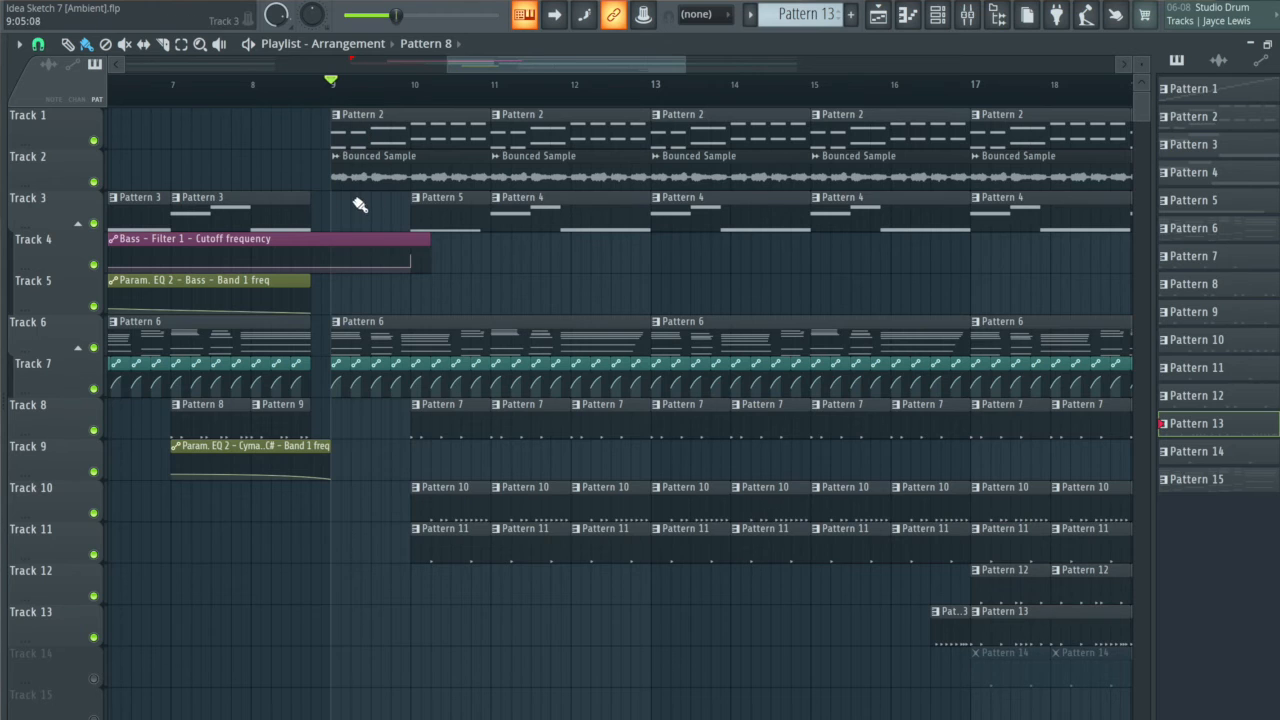
pyautogui.scroll(-3, 372, 206)
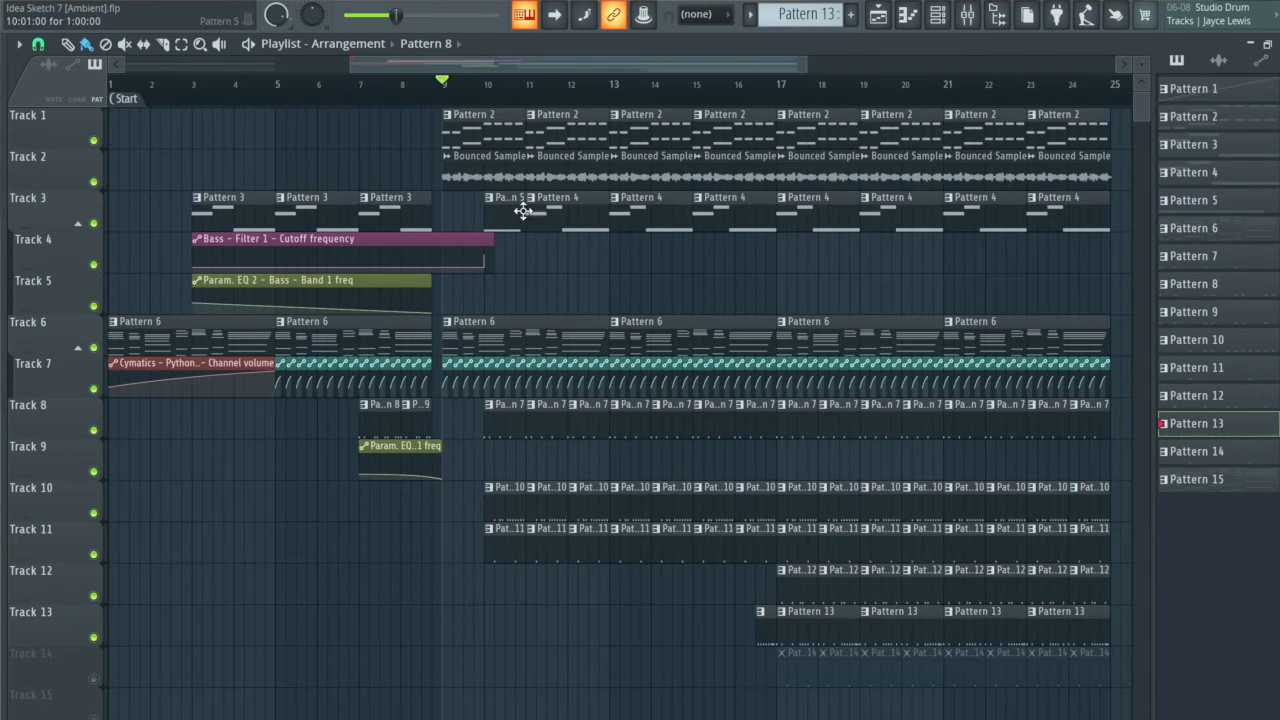
pyautogui.scroll(3, 469, 172)
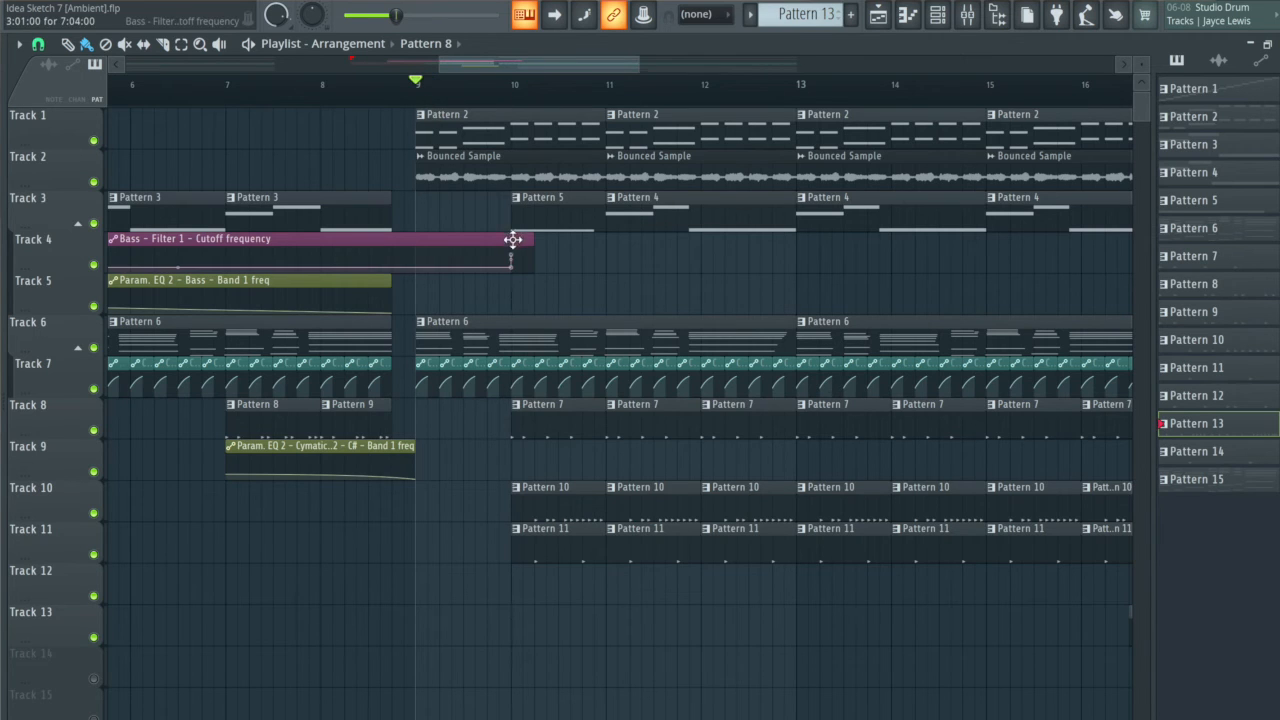
pyautogui.moveTo(513, 239); pyautogui.dragTo(477, 273)
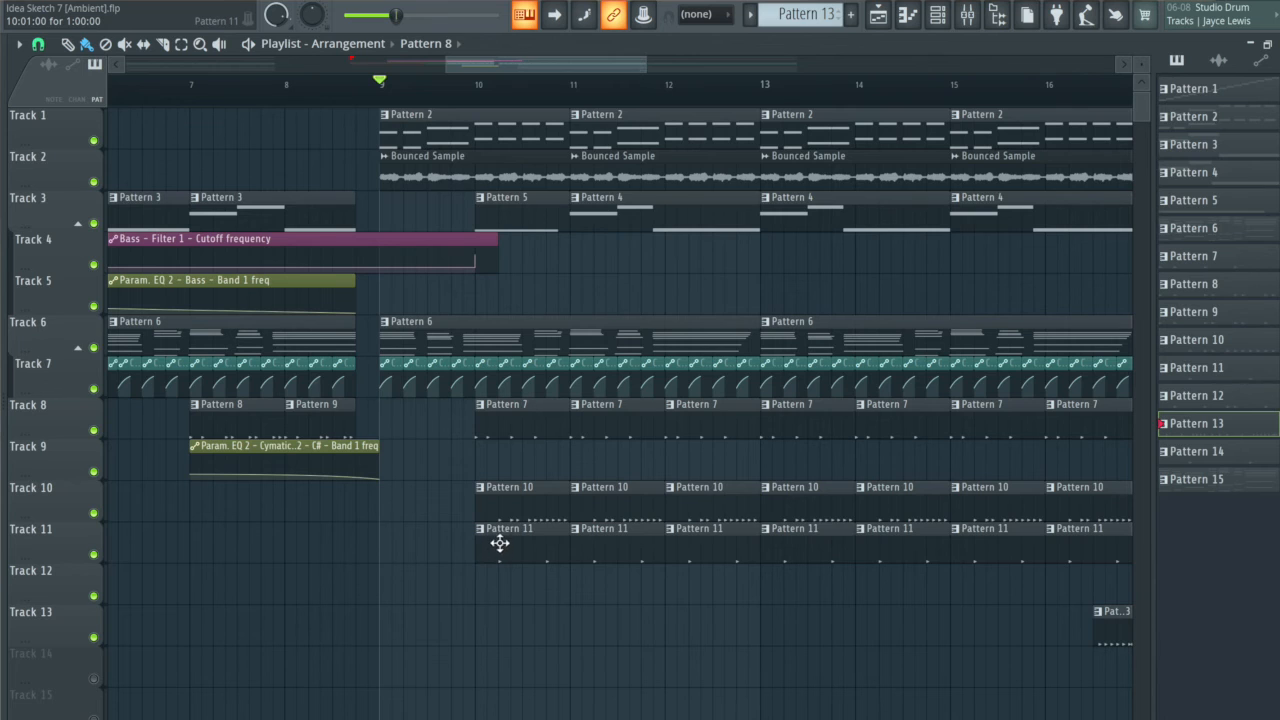
pyautogui.moveTo(478, 219); pyautogui.dragTo(511, 211)
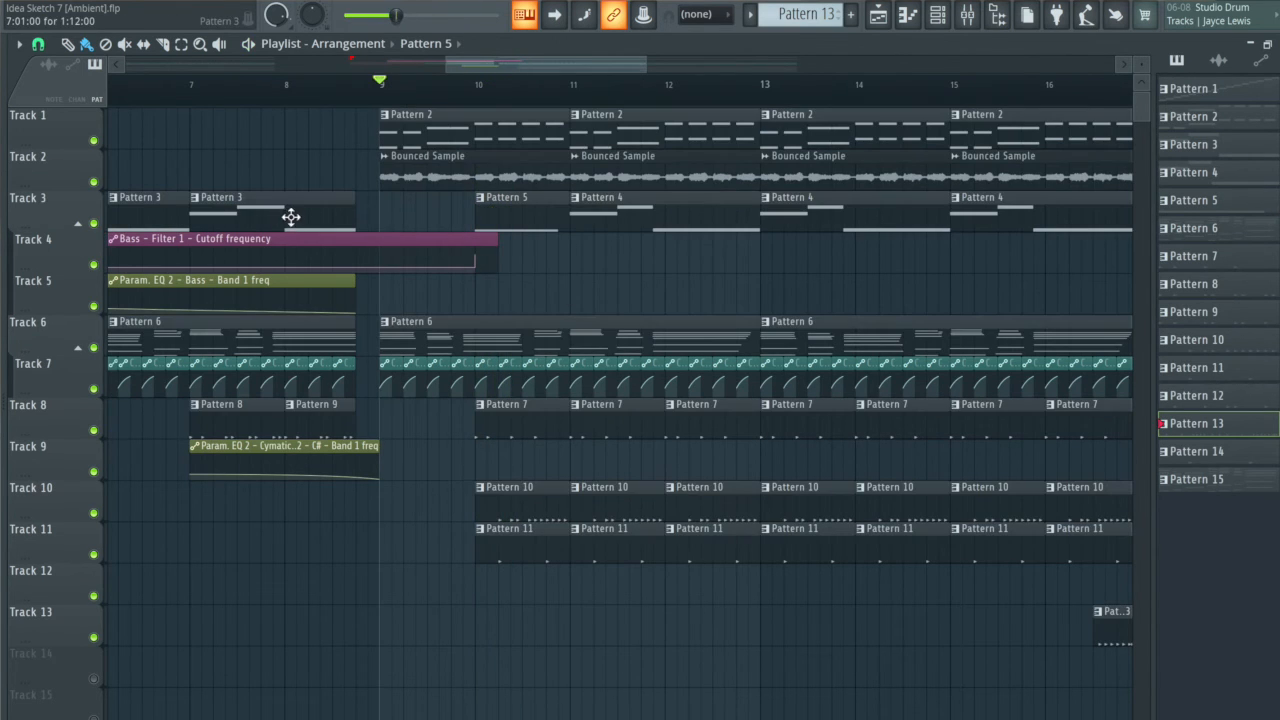
pyautogui.moveTo(295, 213); pyautogui.dragTo(343, 220)
# - Examine the main section from bar 10 to bar 20, selecting the Pattern 13 and Pattern 12 clips that enter around bar 17
pyautogui.moveTo(621, 540); pyautogui.dragTo(530, 560)
pyautogui.moveTo(733, 503); pyautogui.dragTo(655, 520)
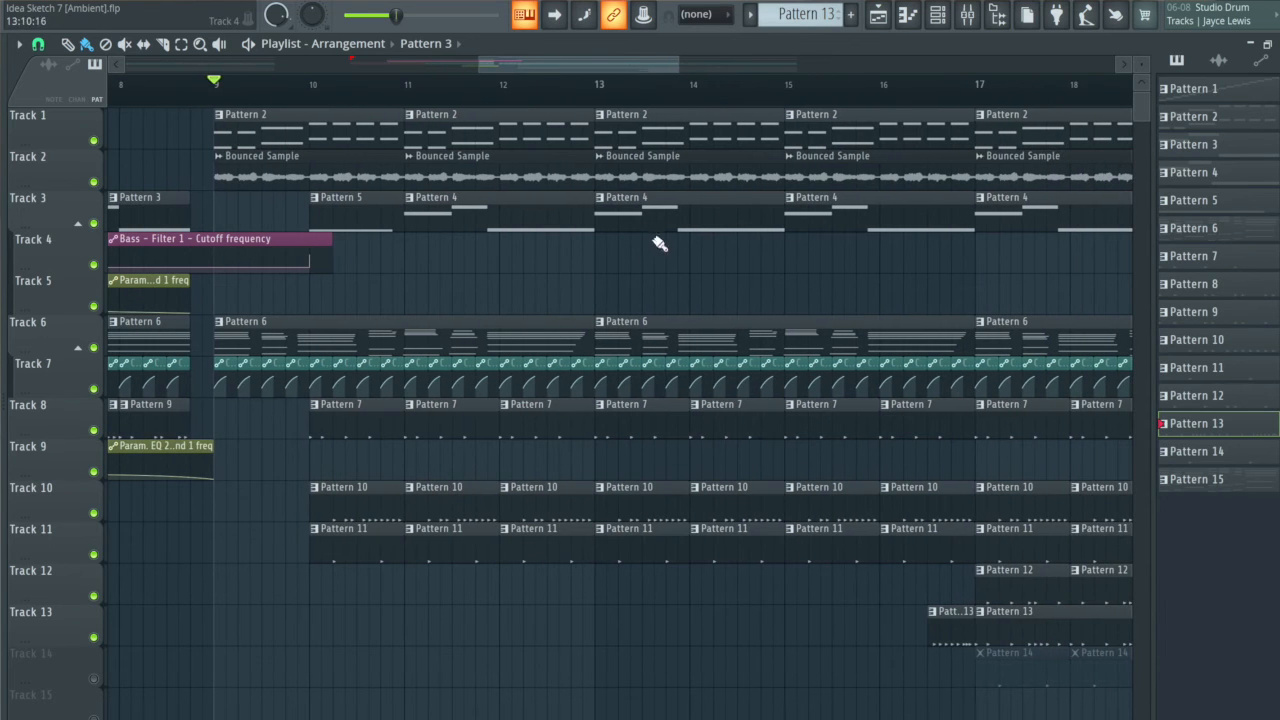
pyautogui.moveTo(632, 303); pyautogui.dragTo(533, 309)
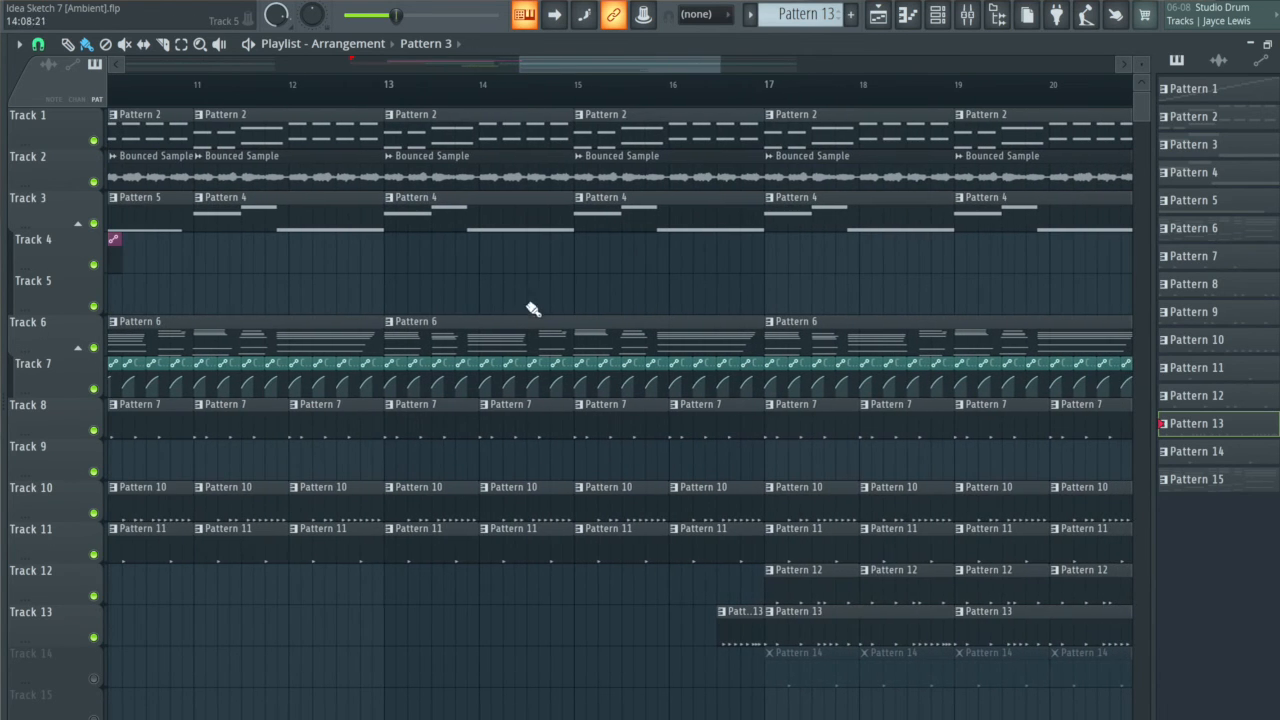
pyautogui.click(720, 634)
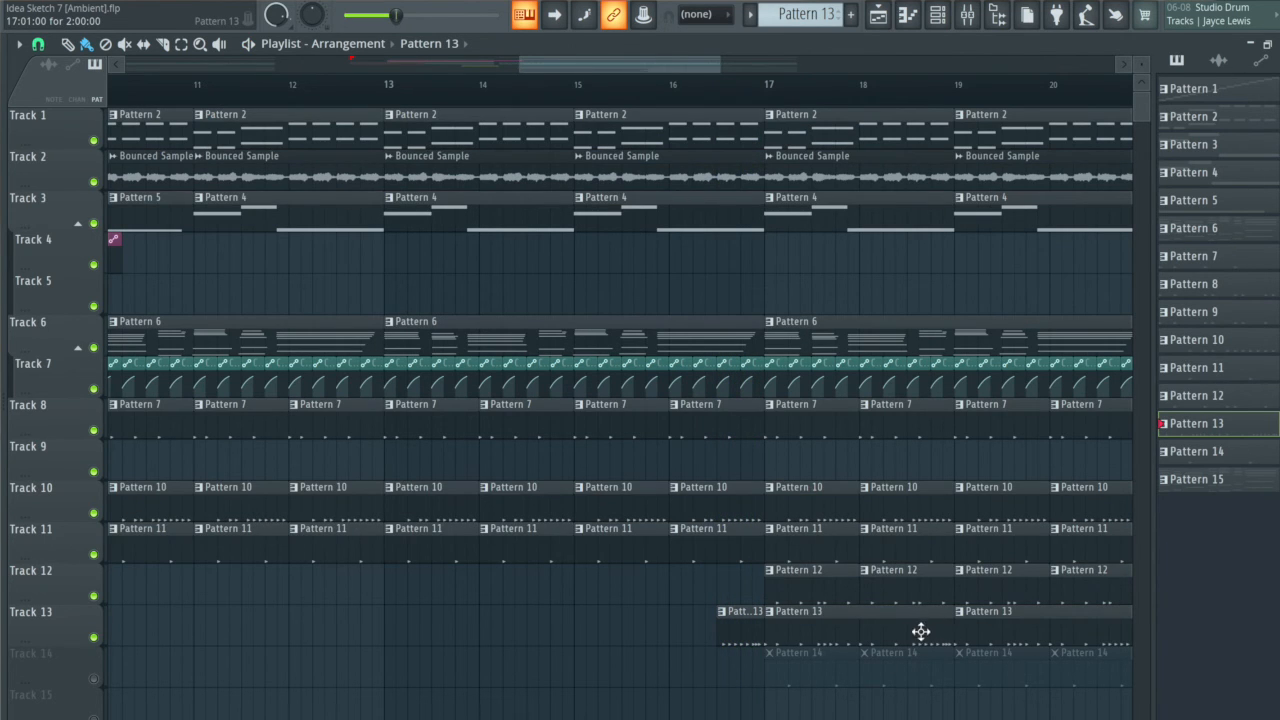
pyautogui.moveTo(888, 627); pyautogui.dragTo(776, 618)
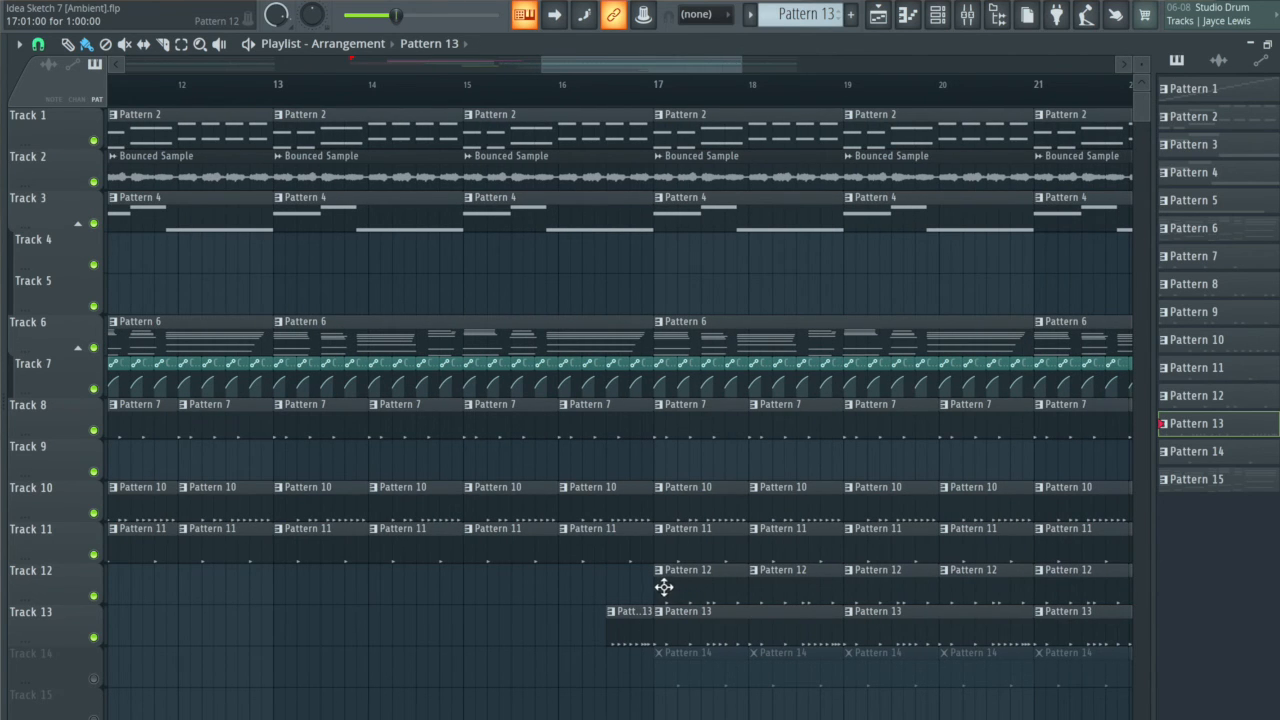
pyautogui.click(655, 585)
# - Unmute Track 14 and play the full arrangement from the start
pyautogui.scroll(-6, 509, 651)
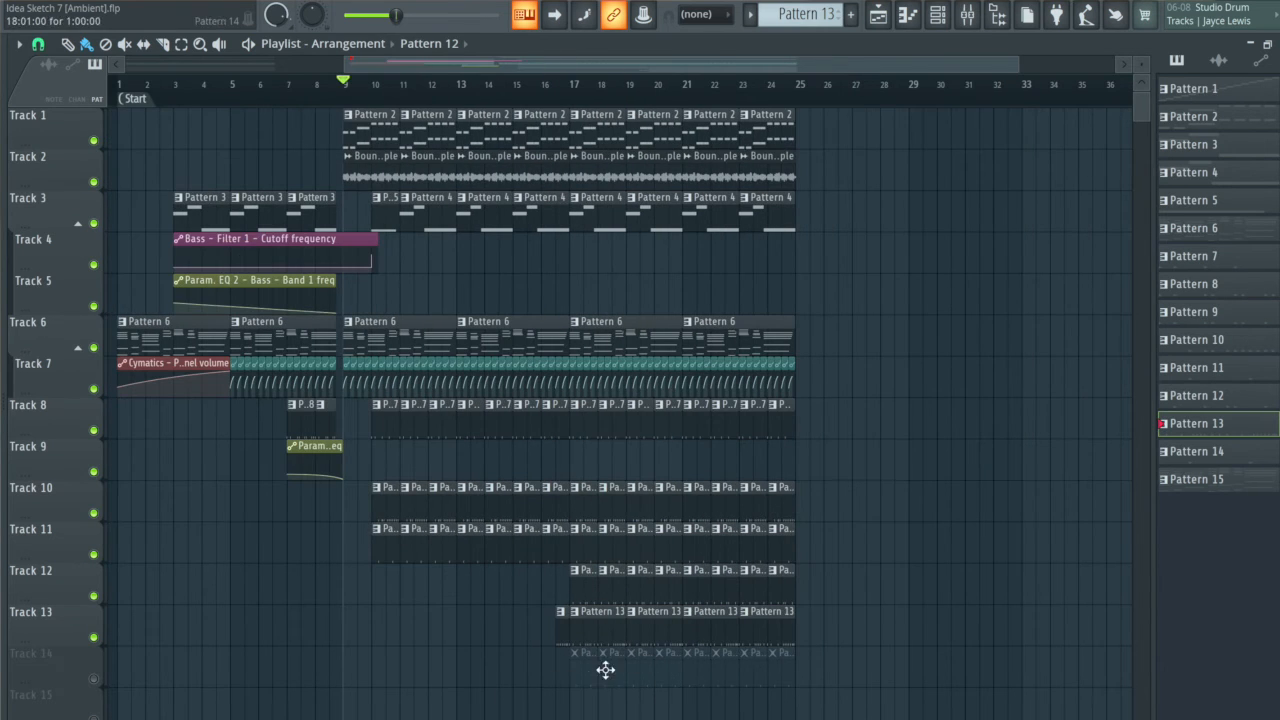
pyautogui.click(94, 679)
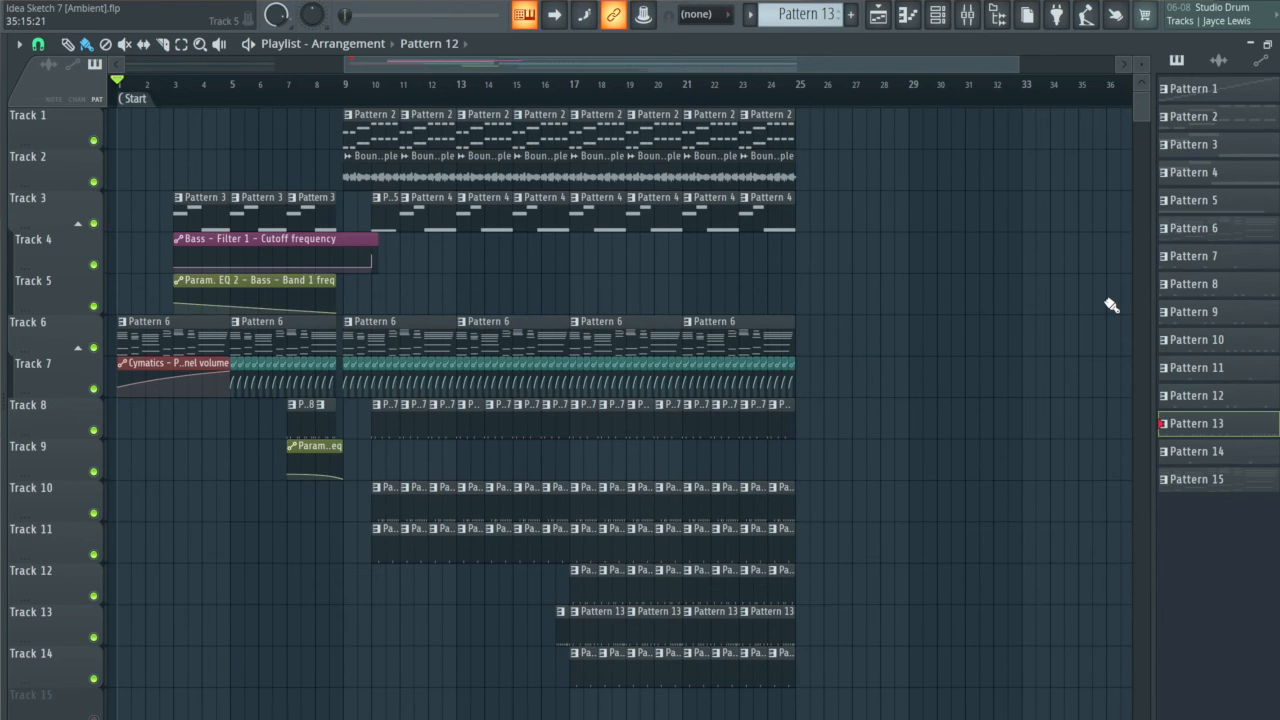
pyautogui.press('space')
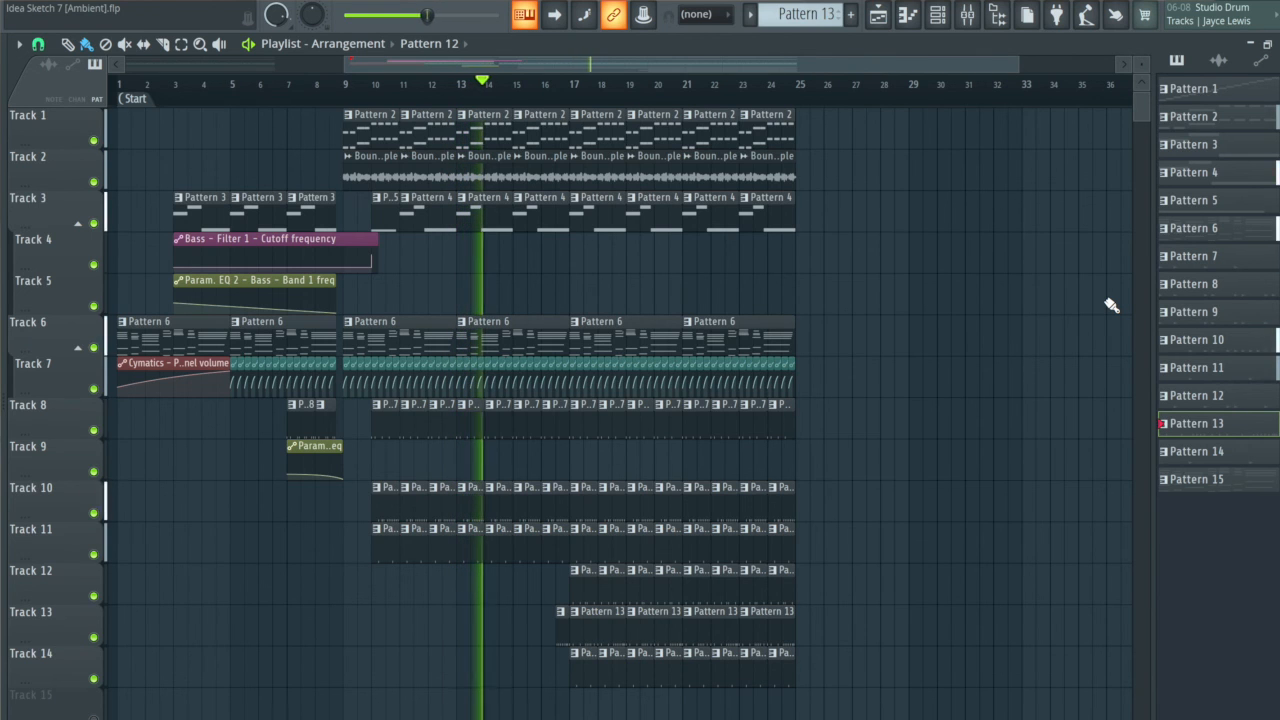
# - Pan the Cobra Snare 2 mixer track slightly off-centre and the Cobra Snare 1 track 20% right, then return to the playlist and stop playback
pyautogui.press('F6')
pyautogui.press('F9')
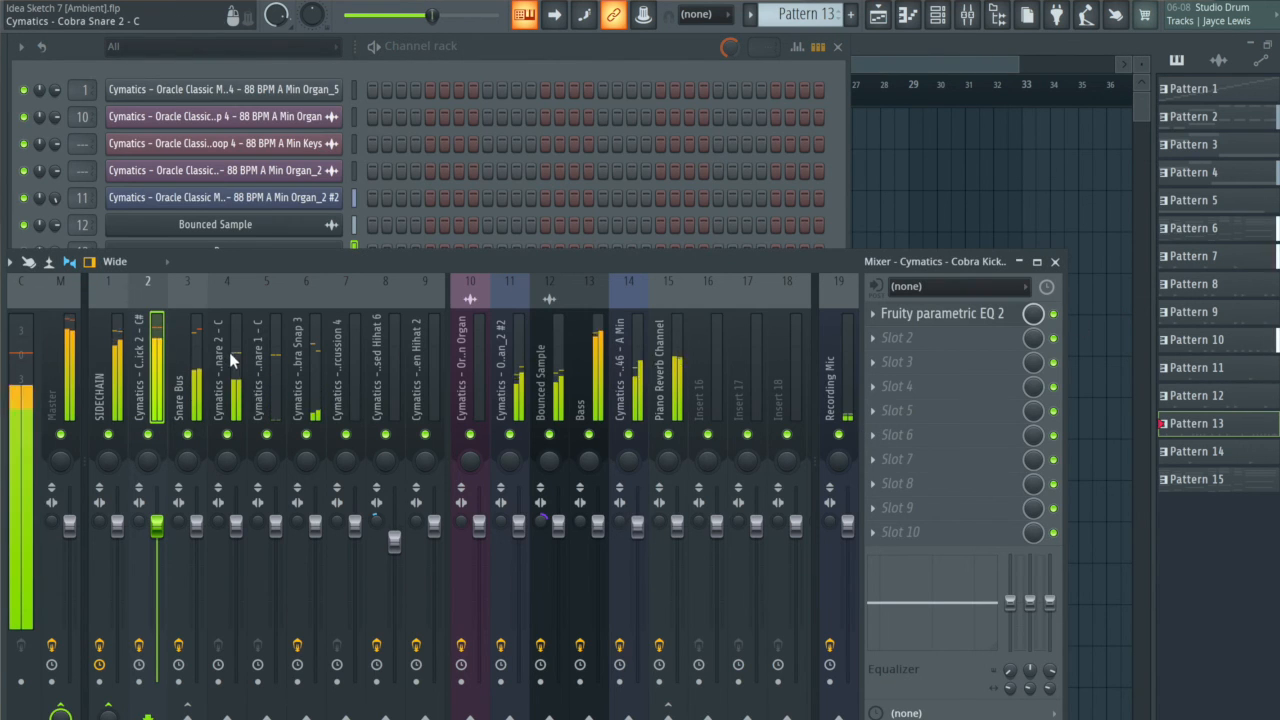
pyautogui.click(183, 358)
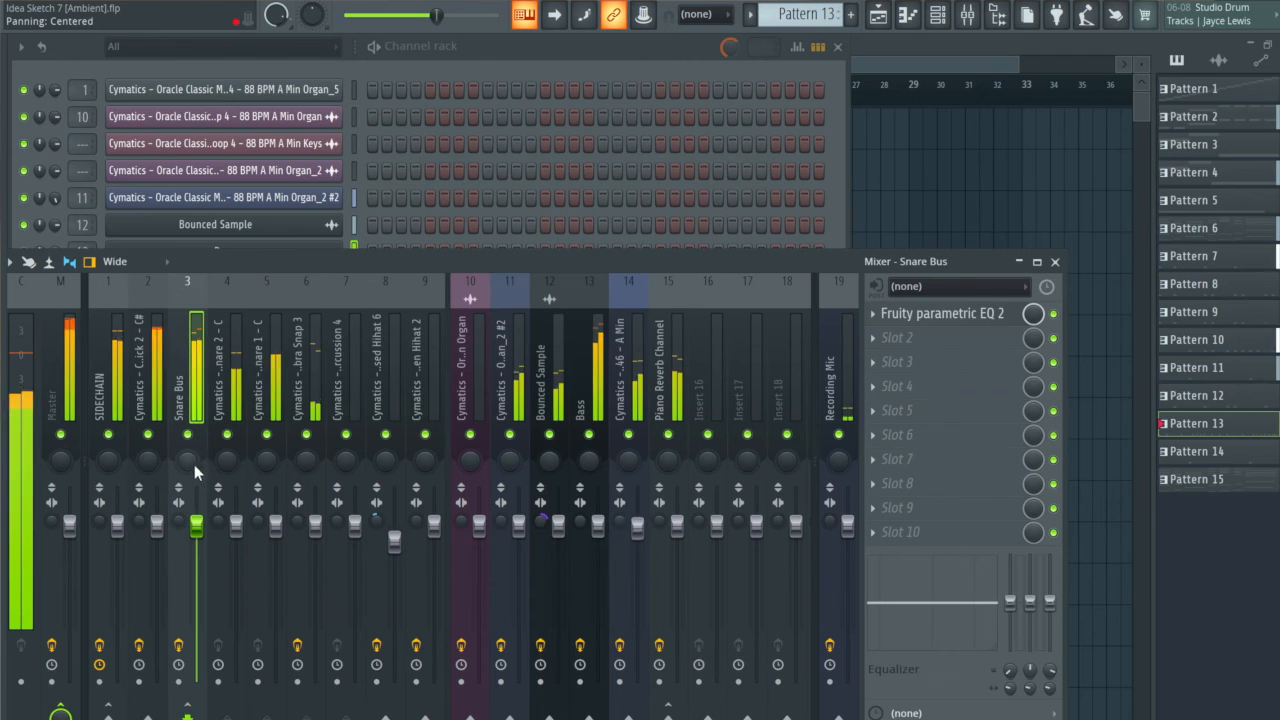
pyautogui.moveTo(228, 463); pyautogui.dragTo(267, 461)
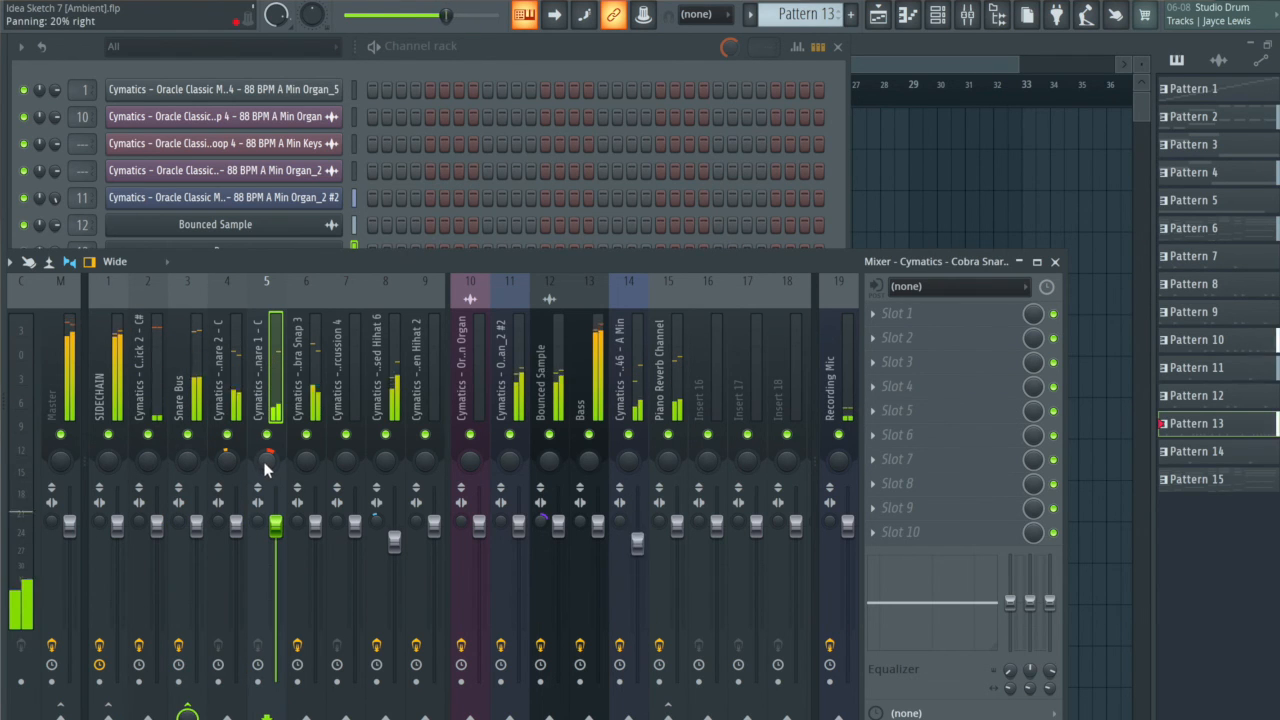
pyautogui.rightClick(963, 190)
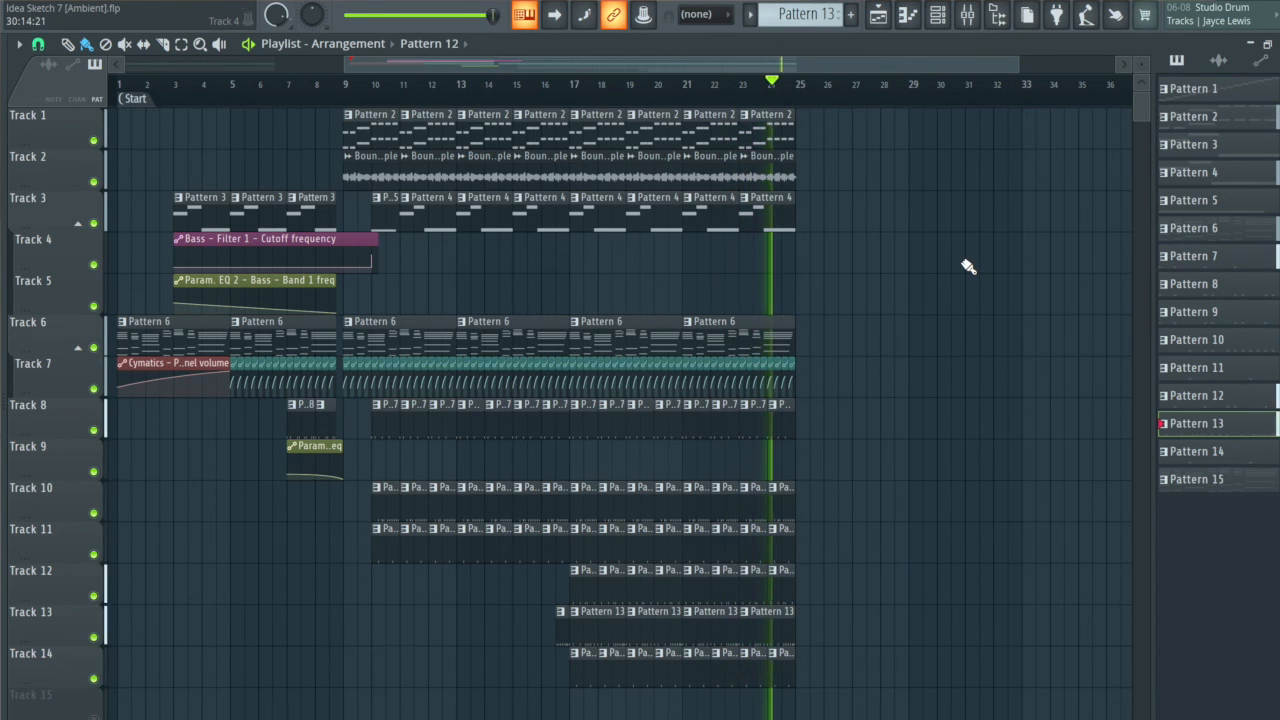
pyautogui.press('space')
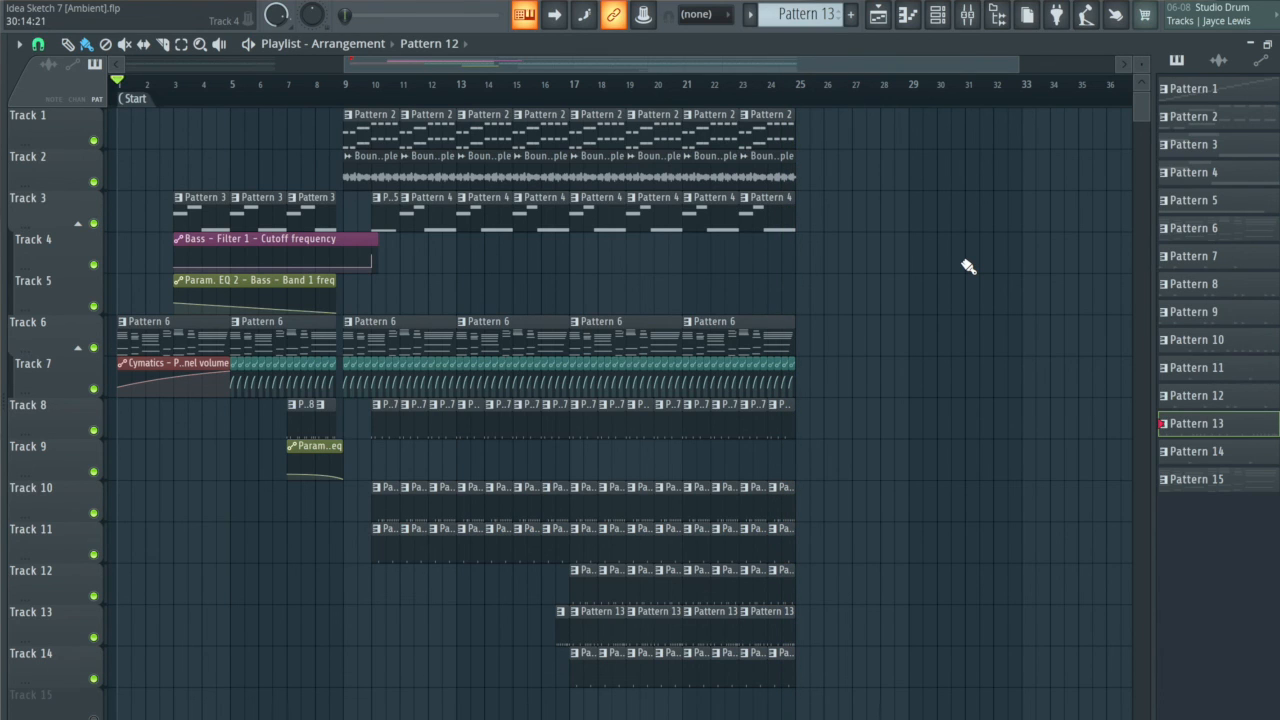